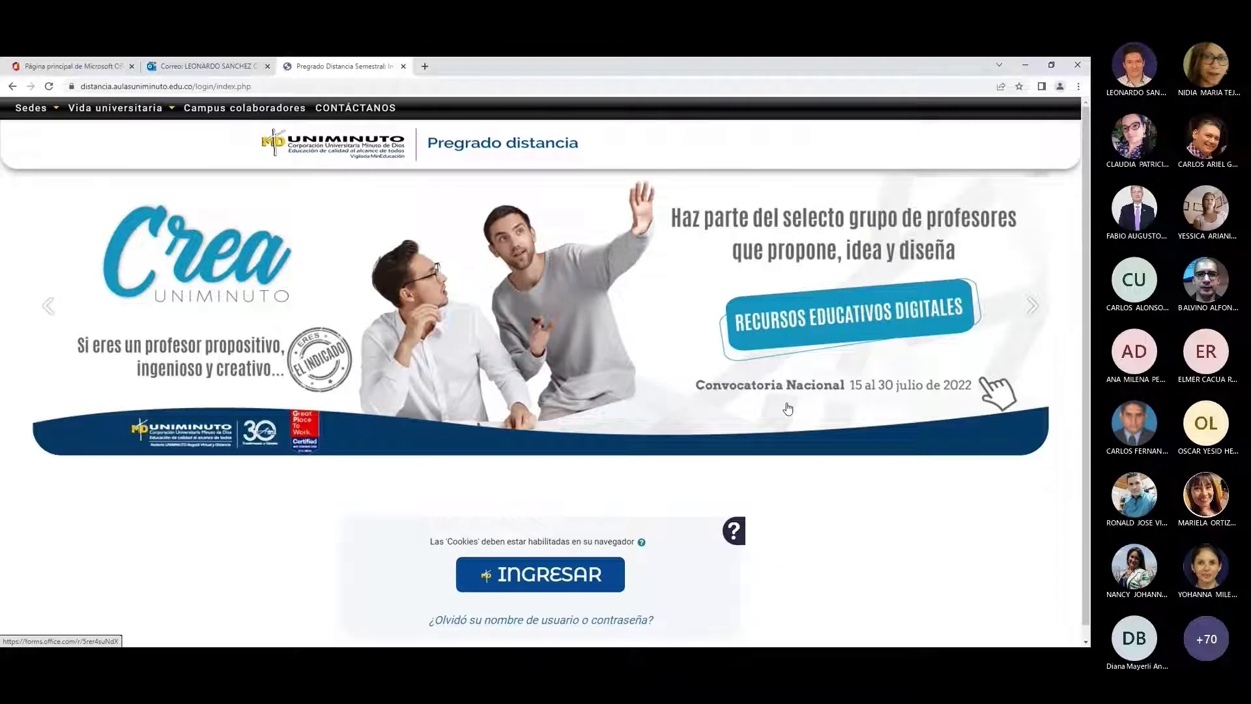
- Sign in to the Pregrado distancia campus and open the site home page with the course categories
click(555, 578)
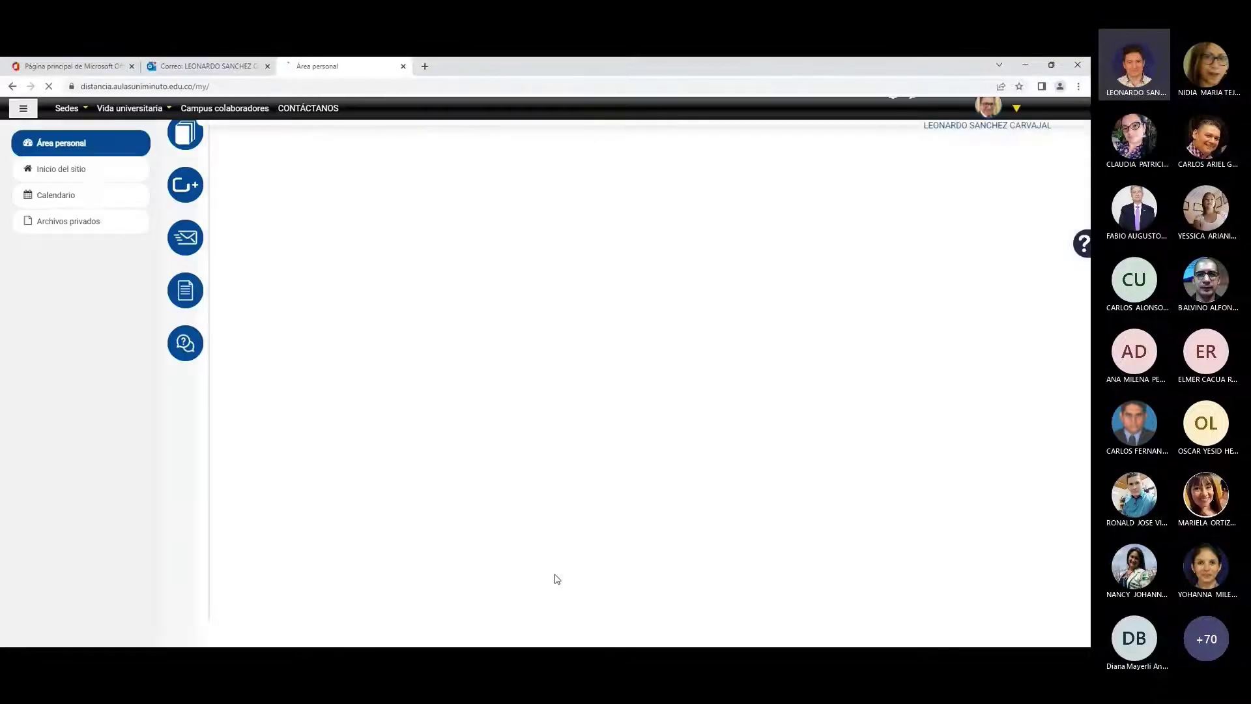
click(75, 170)
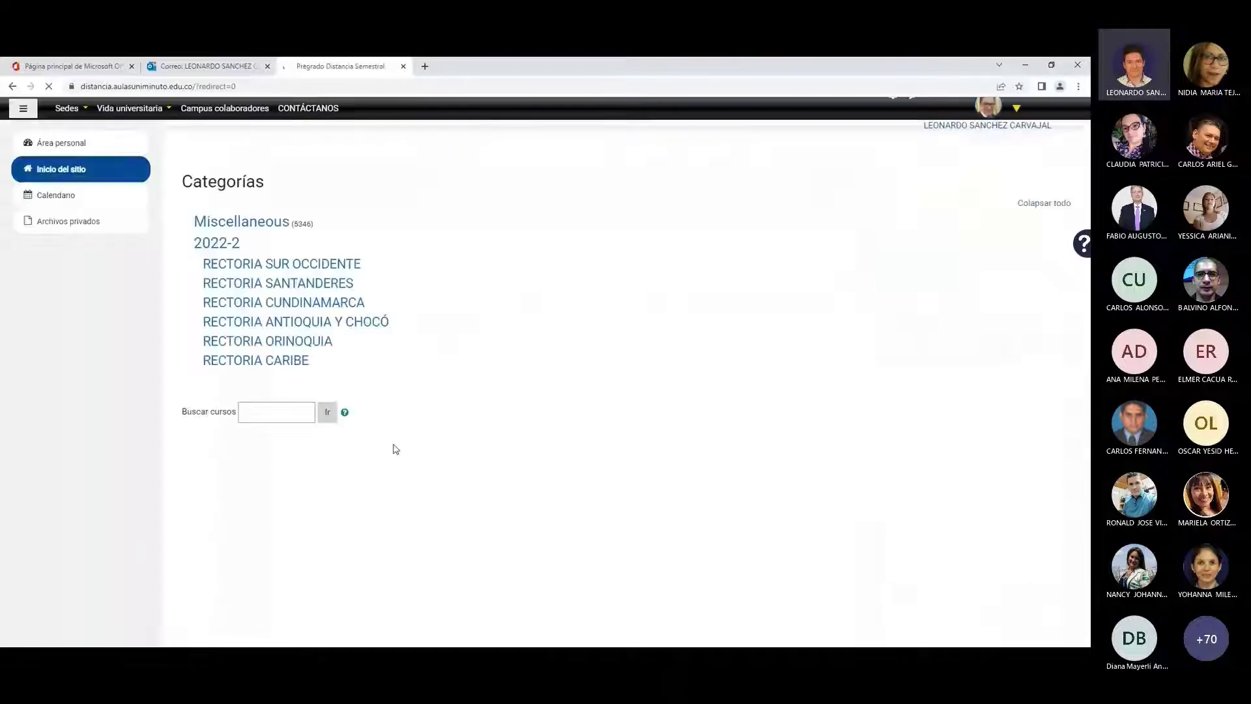
- Search the courses for 7754 and open the second RESOLUCION CONFLICTOS course in the results
click(280, 416)
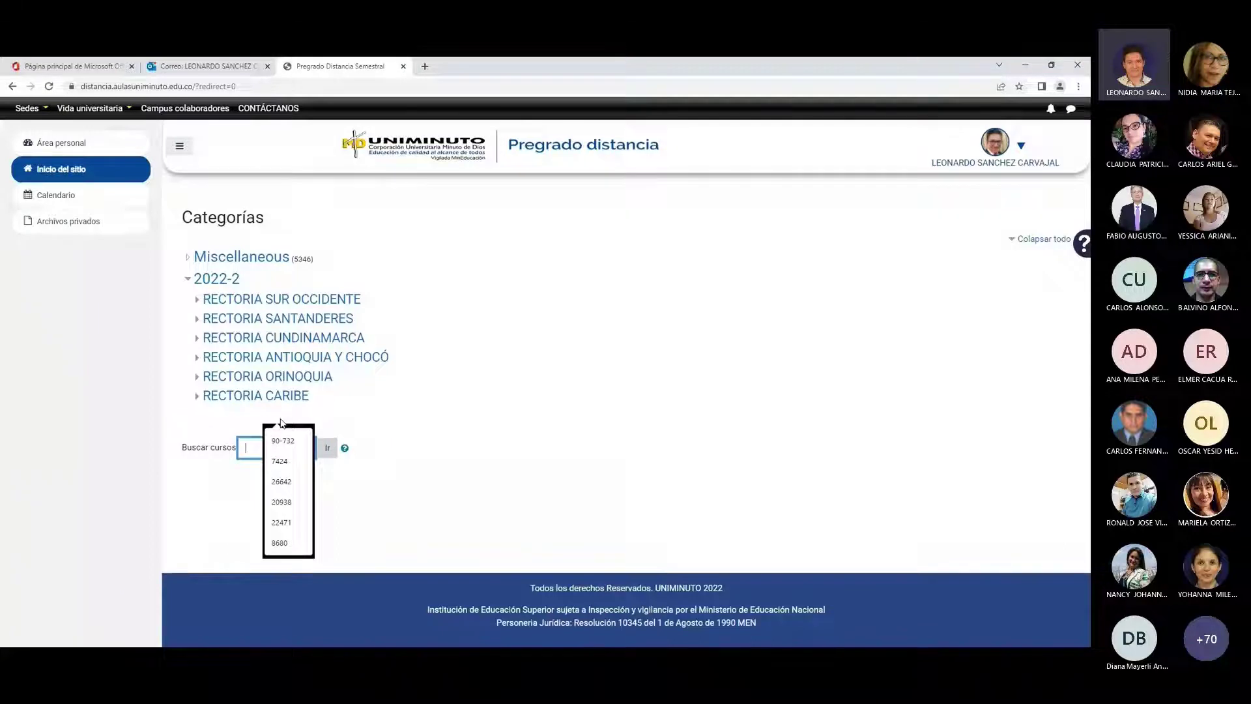
text(7754)
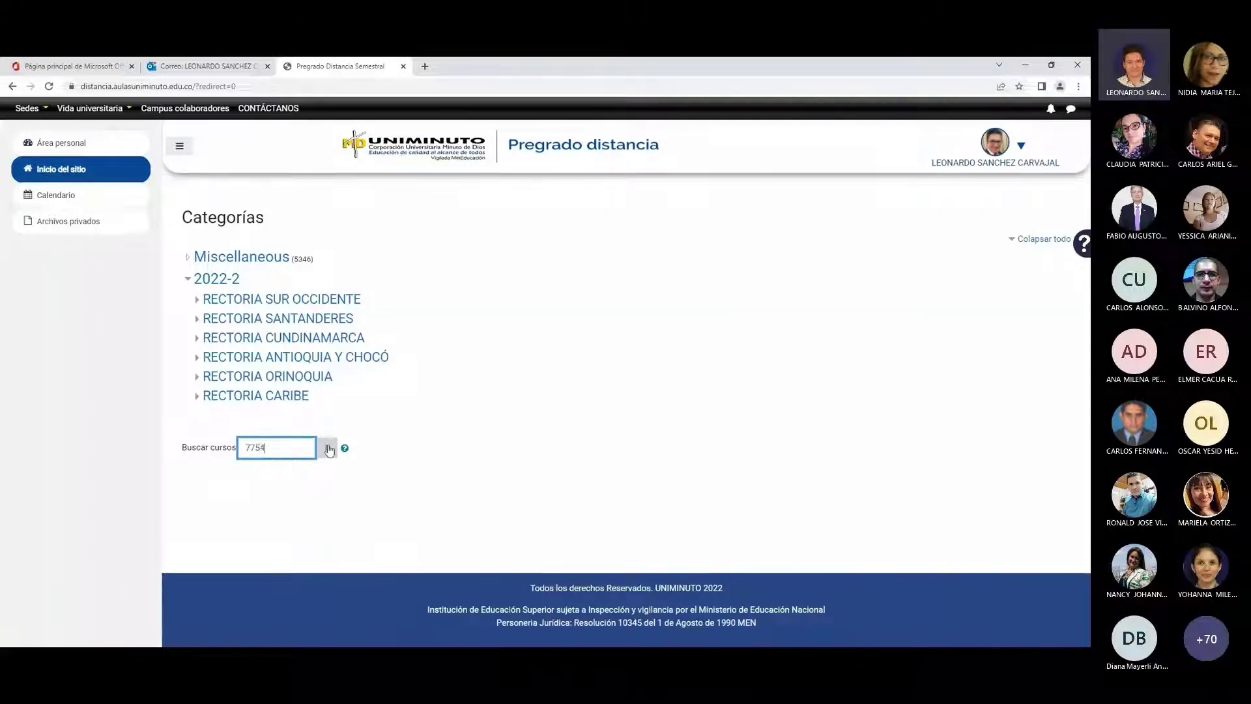
click(327, 448)
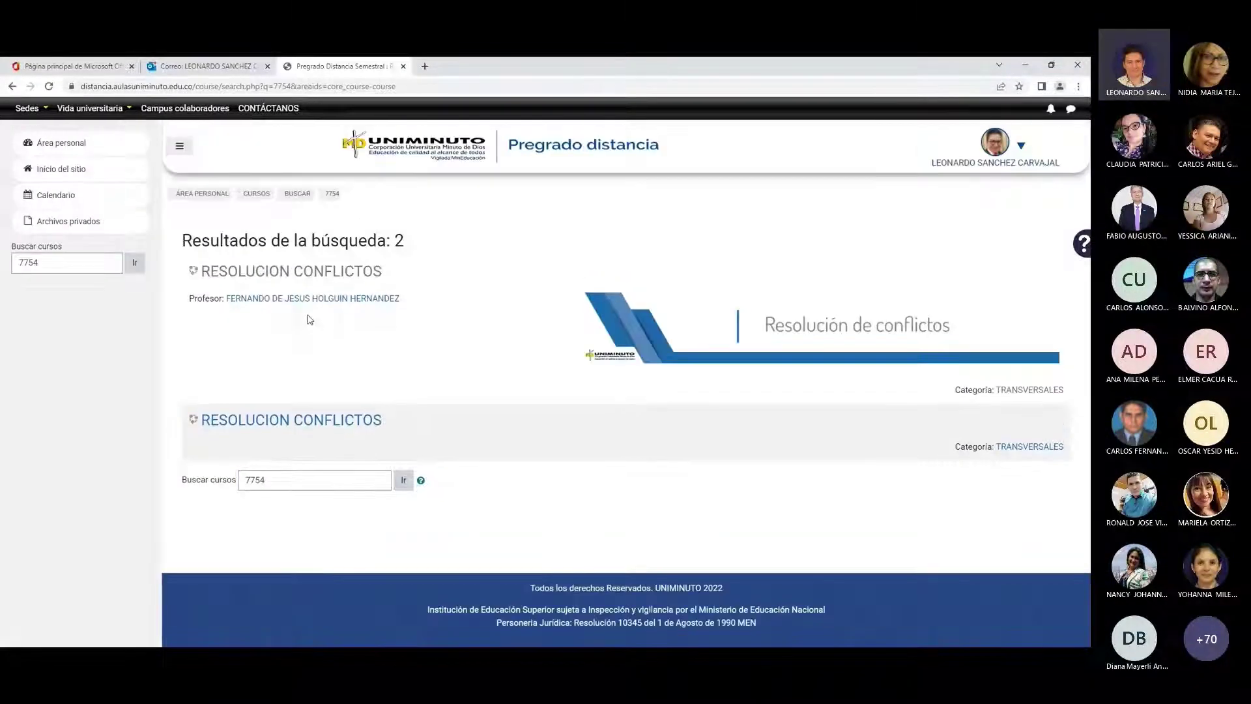
click(337, 422)
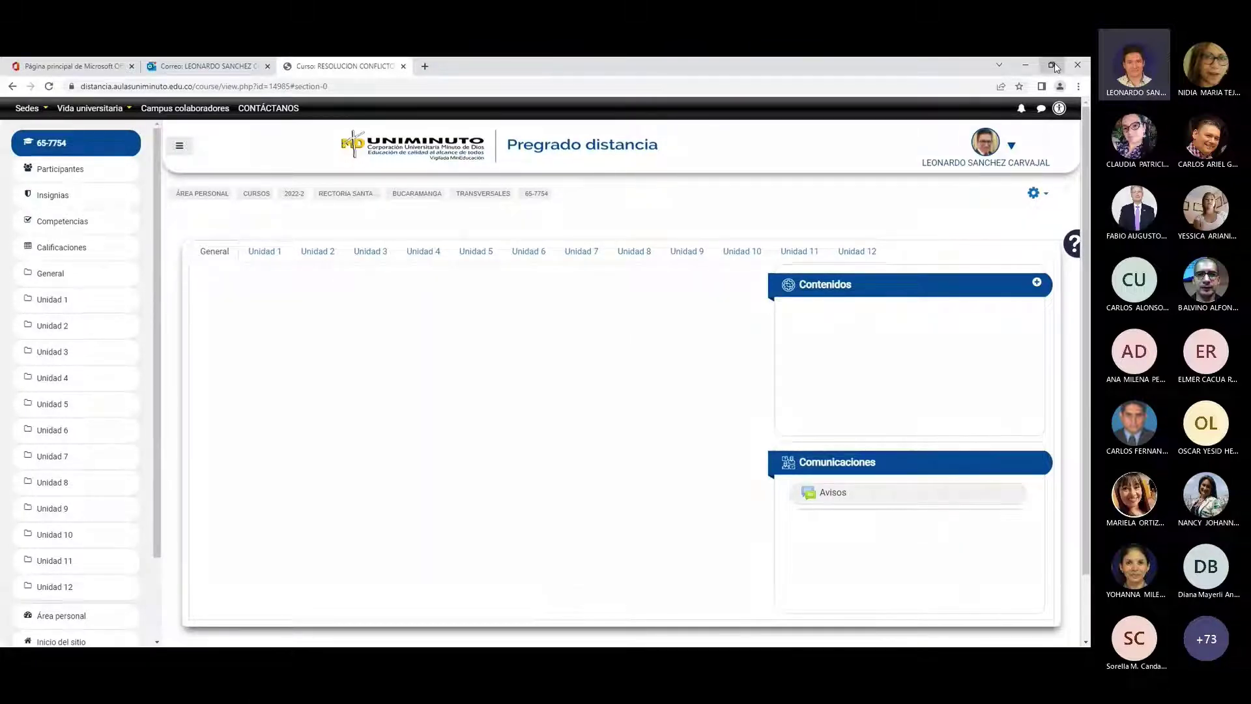
- Load innovame.uniminuto.edu in a new browser tab and open its Cursos Virtualizados list
click(1053, 64)
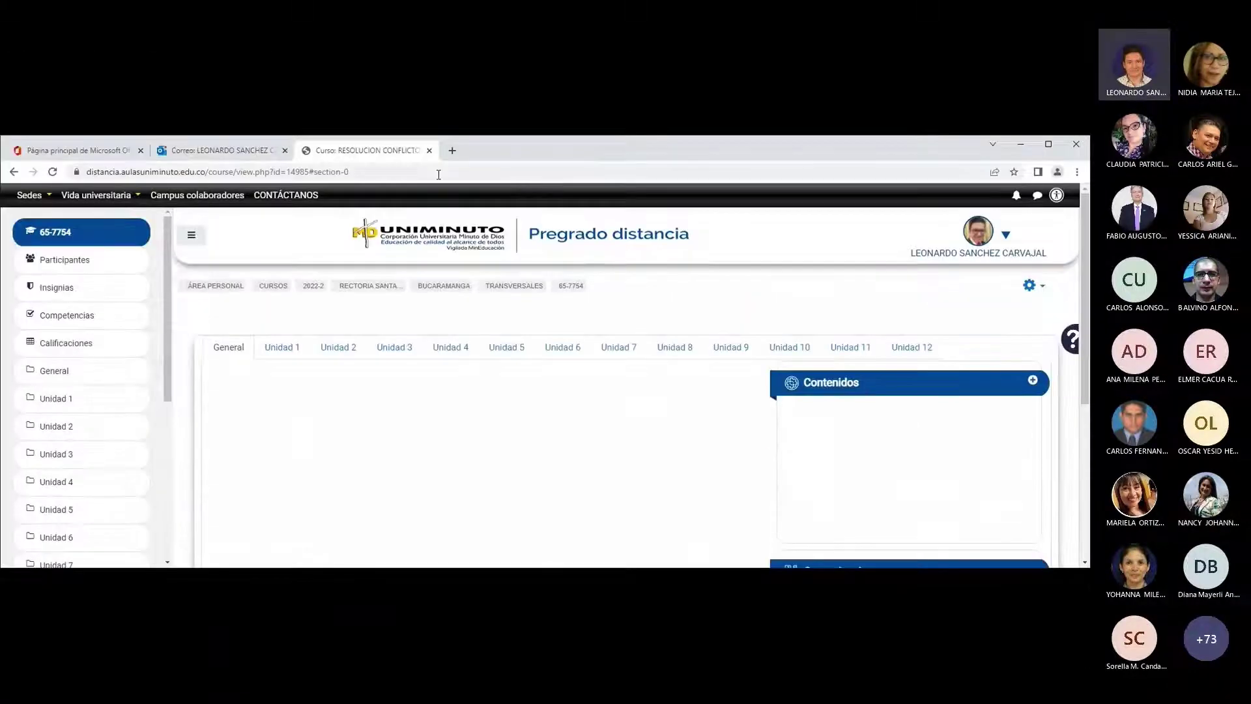
click(452, 150)
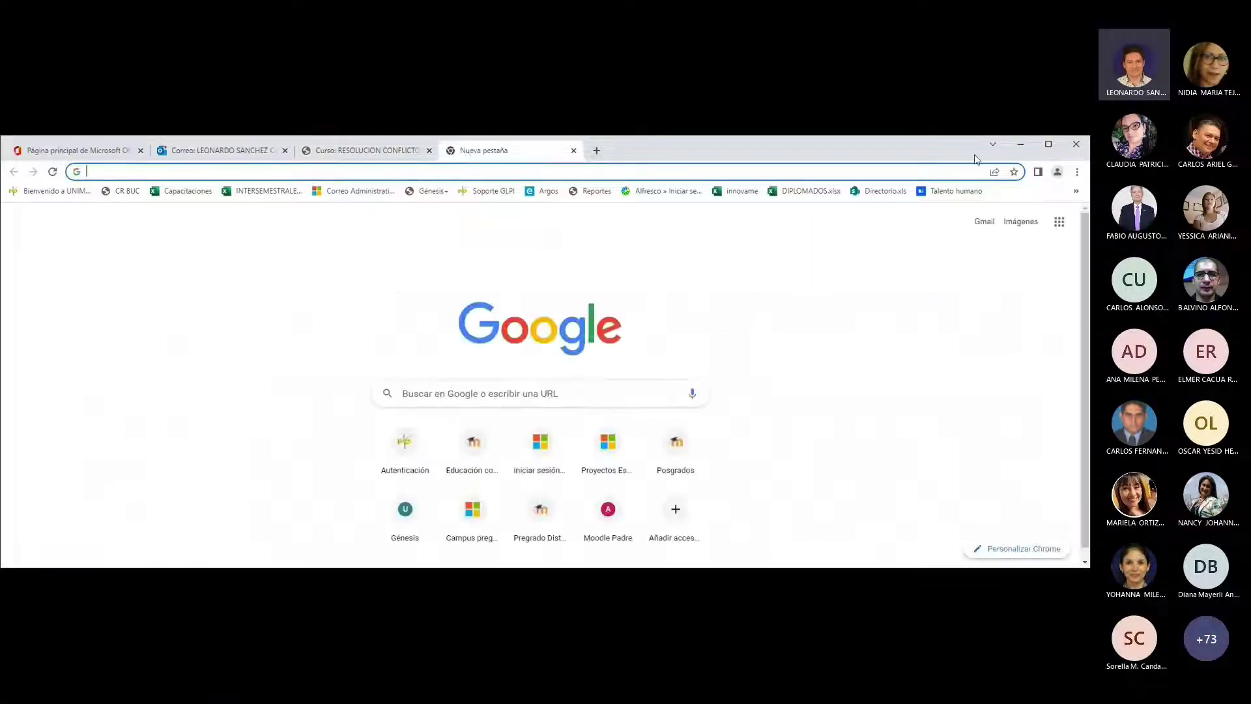
click(1049, 144)
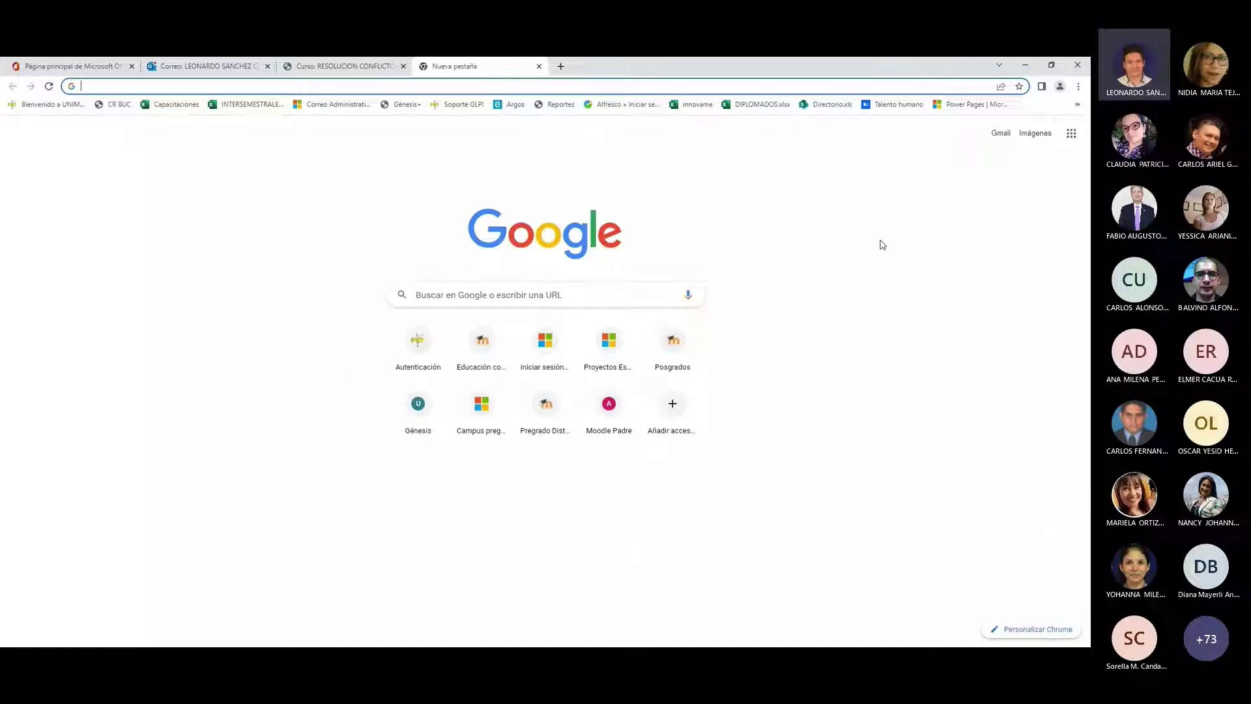
text(innovame.)
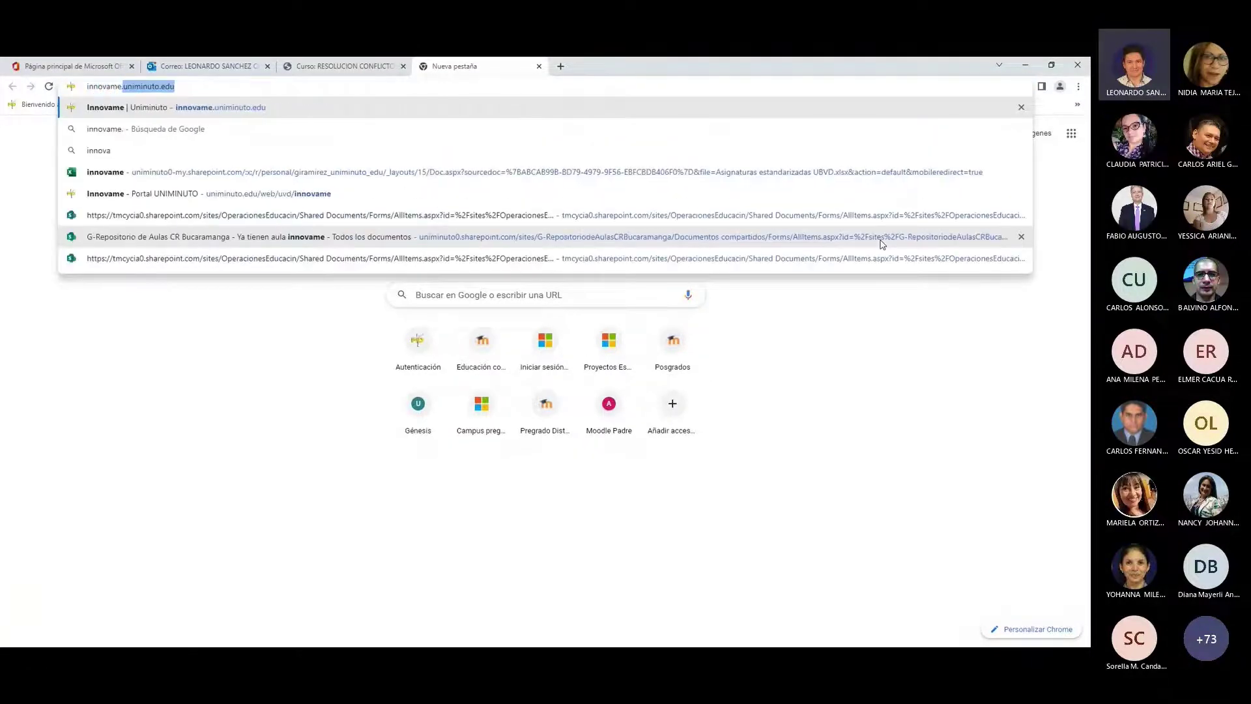
key(Return)
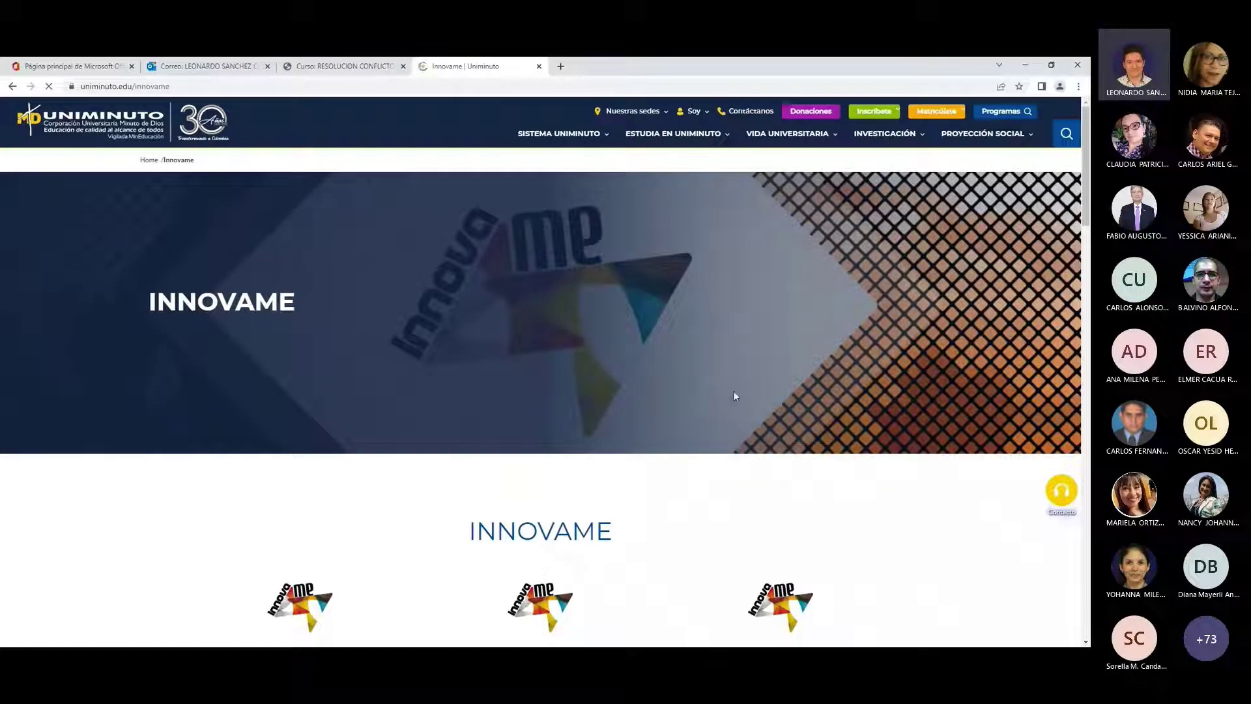
scroll(803, 401, down, 3)
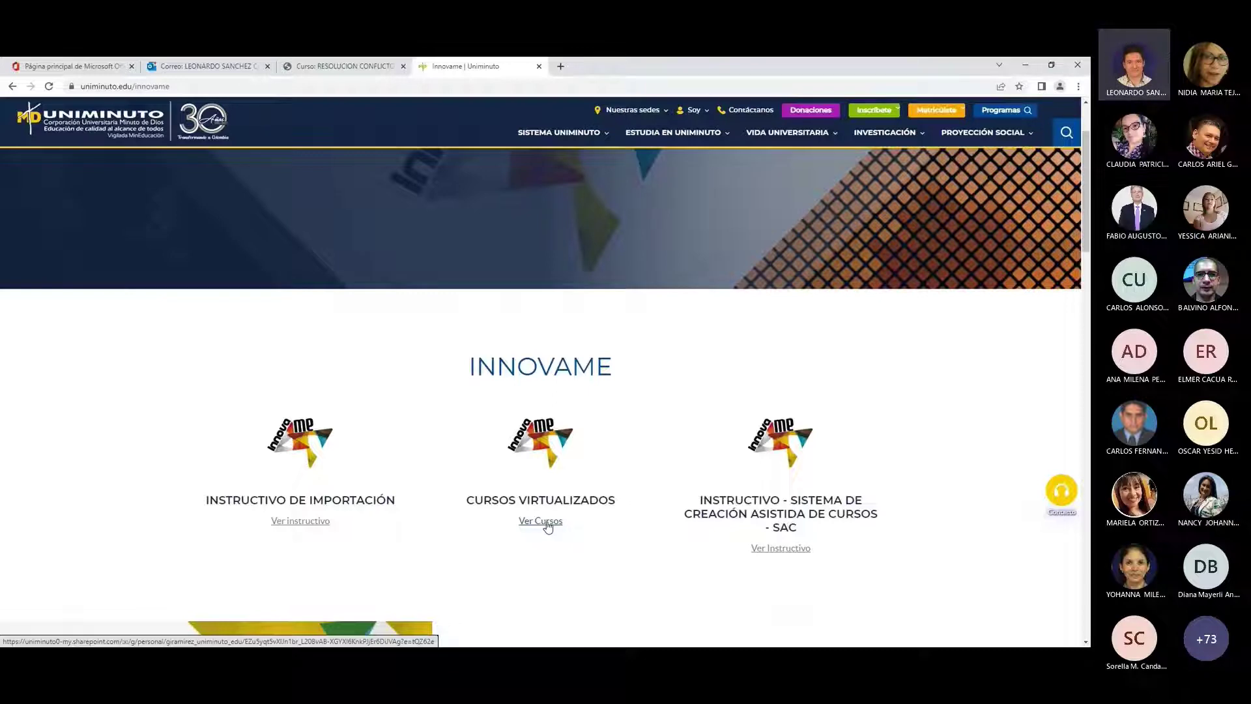
click(549, 525)
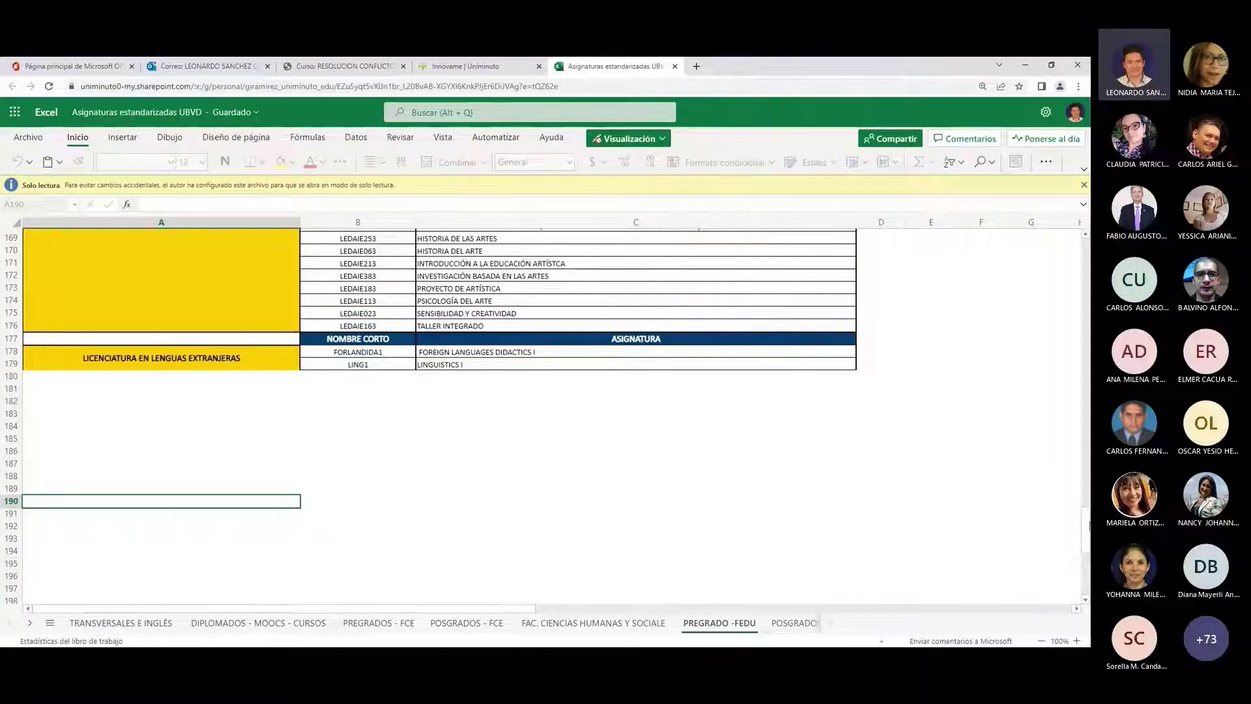
- Go to the start of the PREGRADO -FEDU sheet and check the short name and subject of Gestión Educativa
drag(1086, 534, 1085, 269)
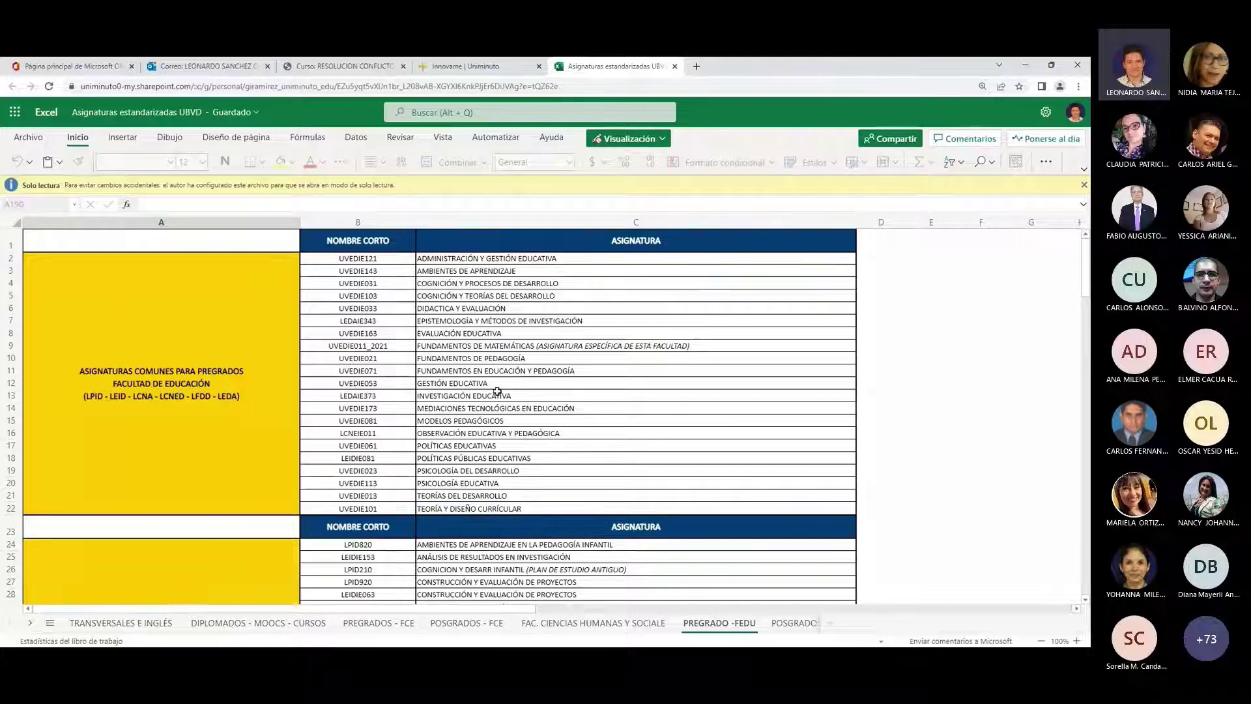
click(352, 384)
click(470, 385)
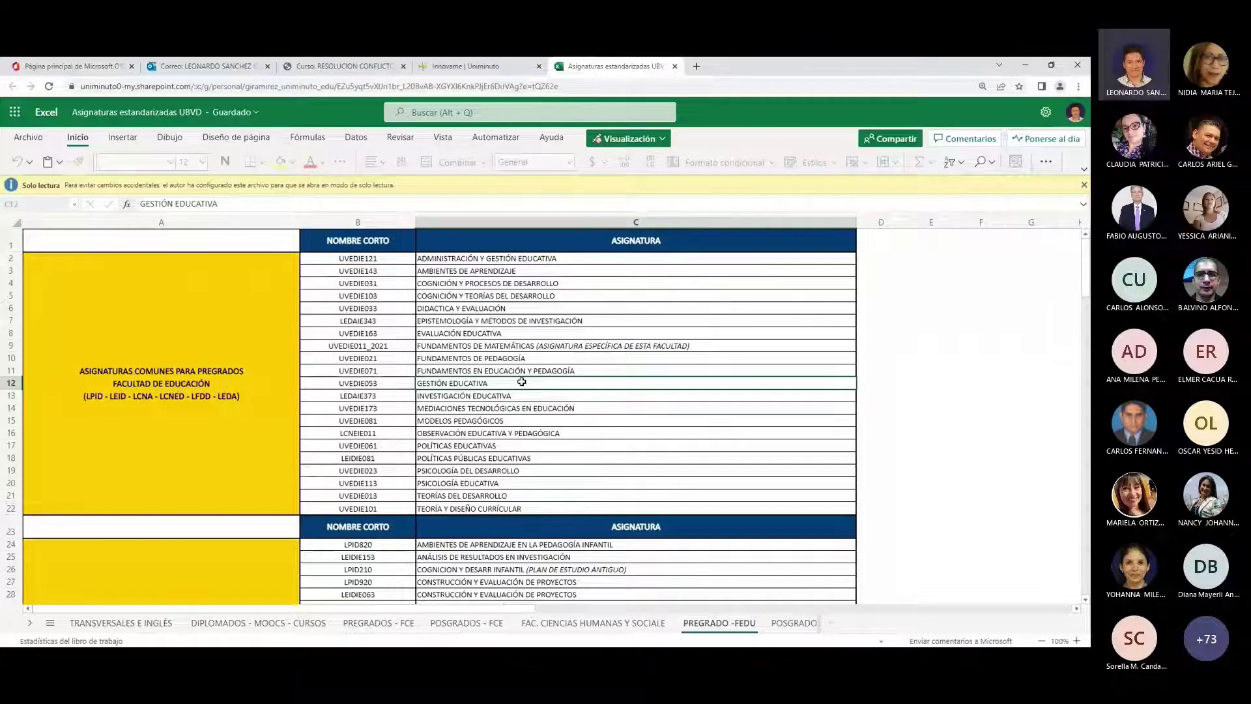
- Examine the short names of the Pedagogía Infantil and Educación Infantil subjects (LPID - LEID), including the UVEDIE electives
scroll(499, 427, down, 5)
scroll(498, 427, down, 3)
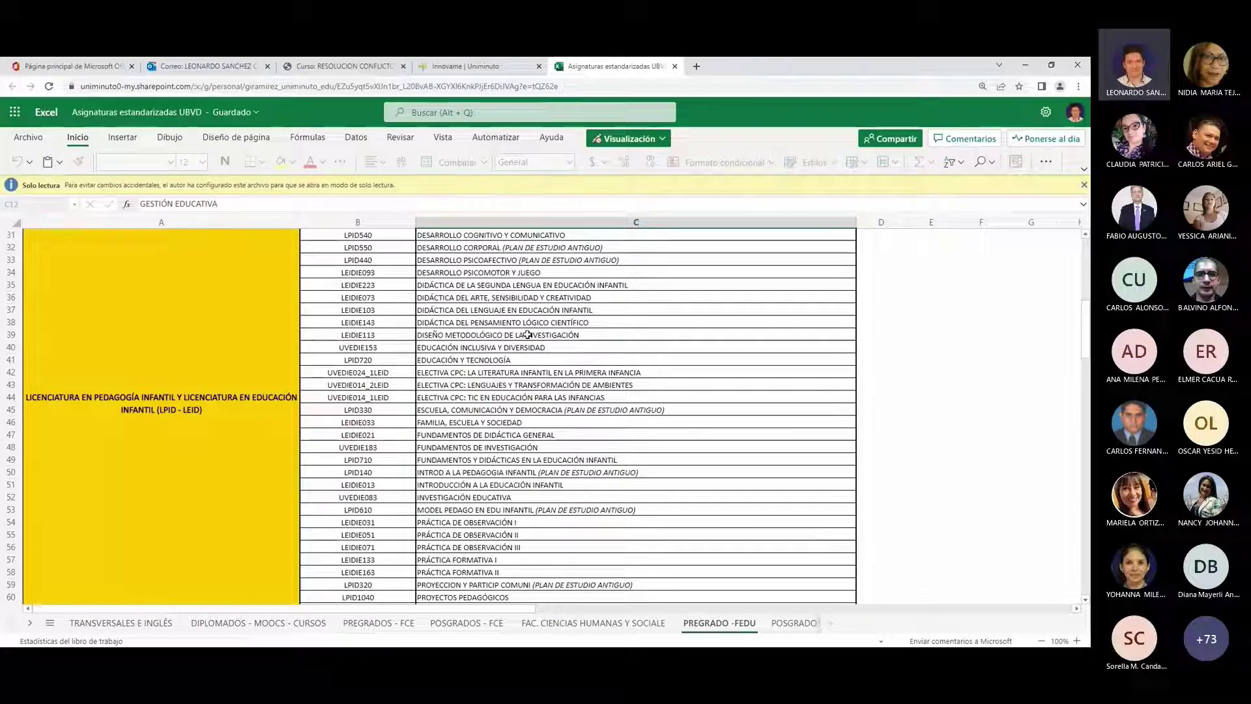
scroll(497, 451, up, 2)
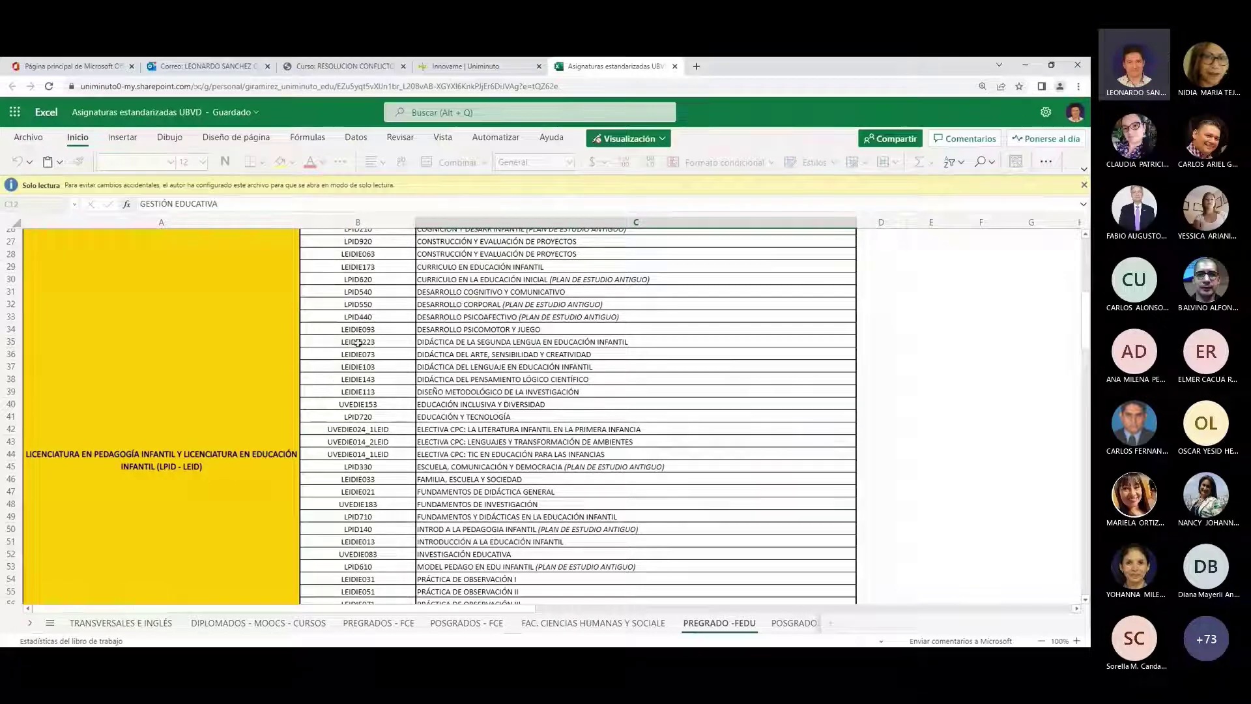
click(352, 293)
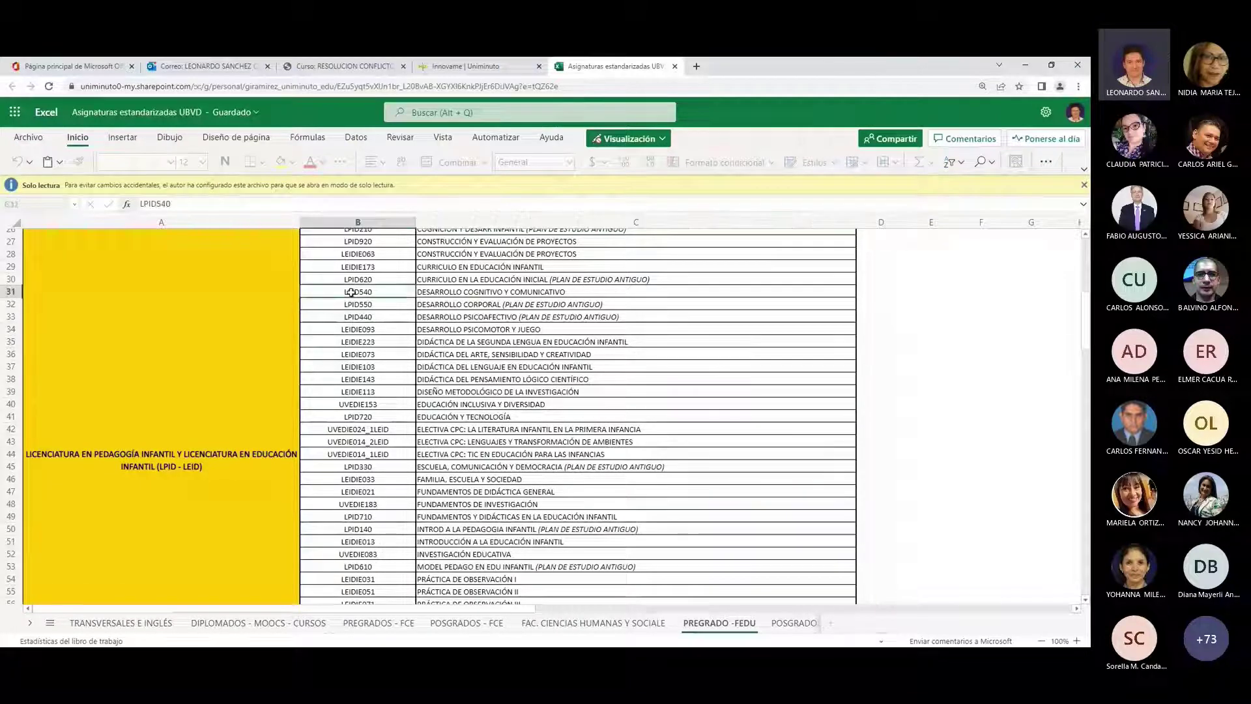
click(359, 367)
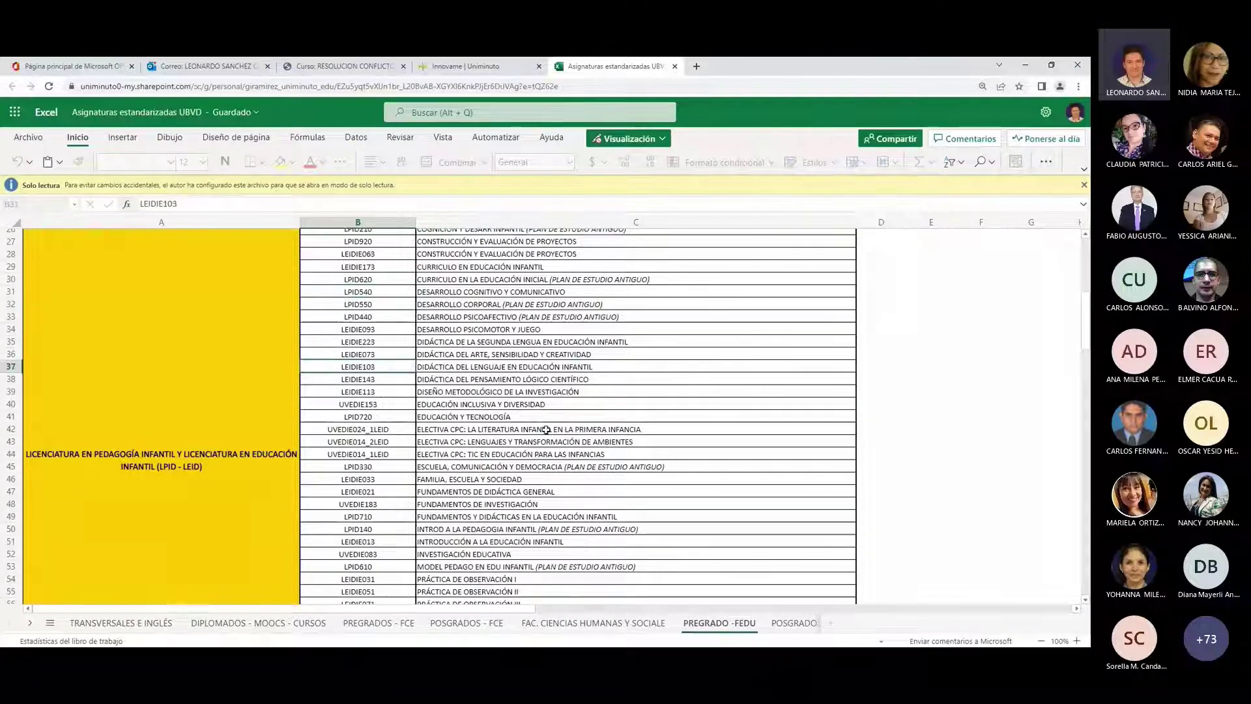
click(358, 431)
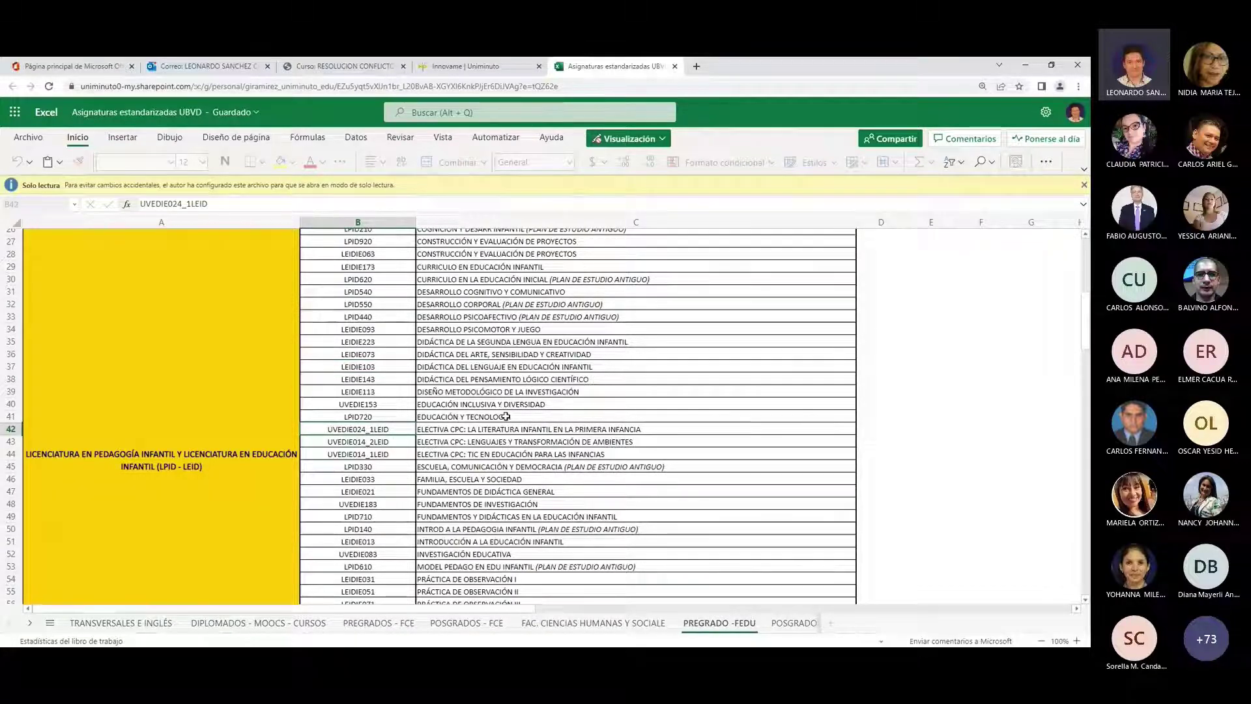
scroll(542, 357, down, 3)
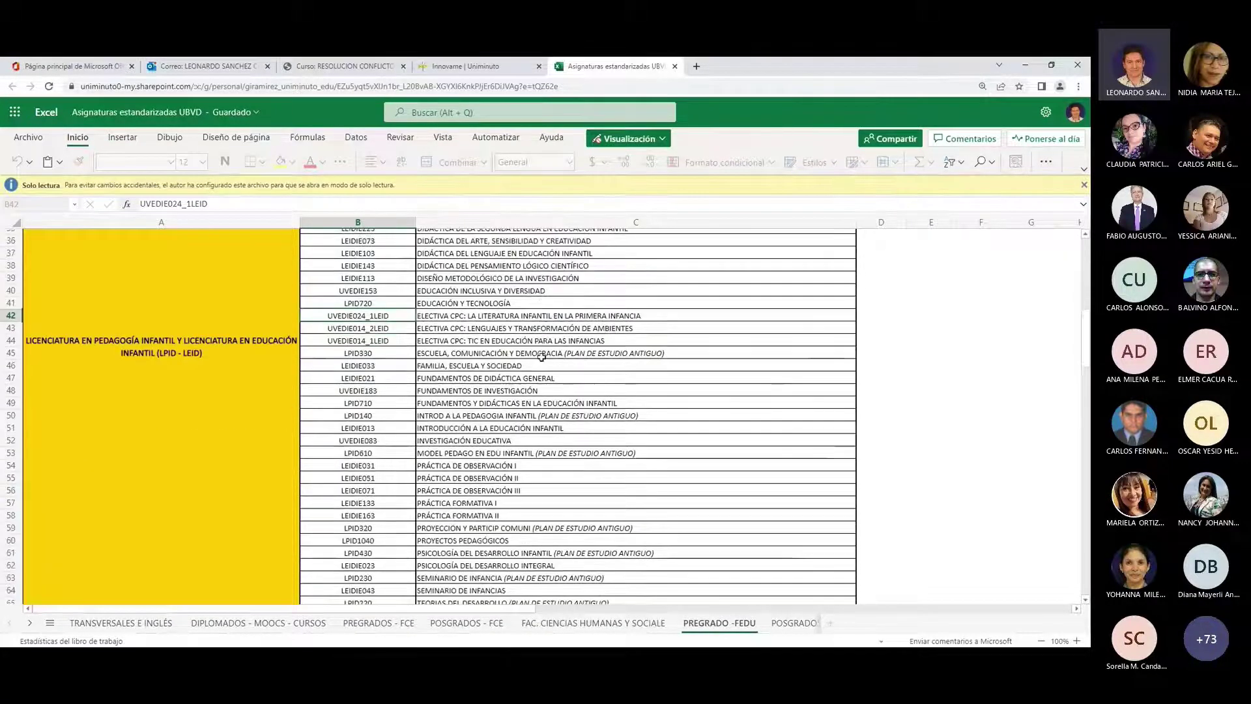
- Review the natural sciences and environmental education subjects (LCNA - LCNED), and display the PREGRADOS - FCE sheet
scroll(541, 357, down, 6)
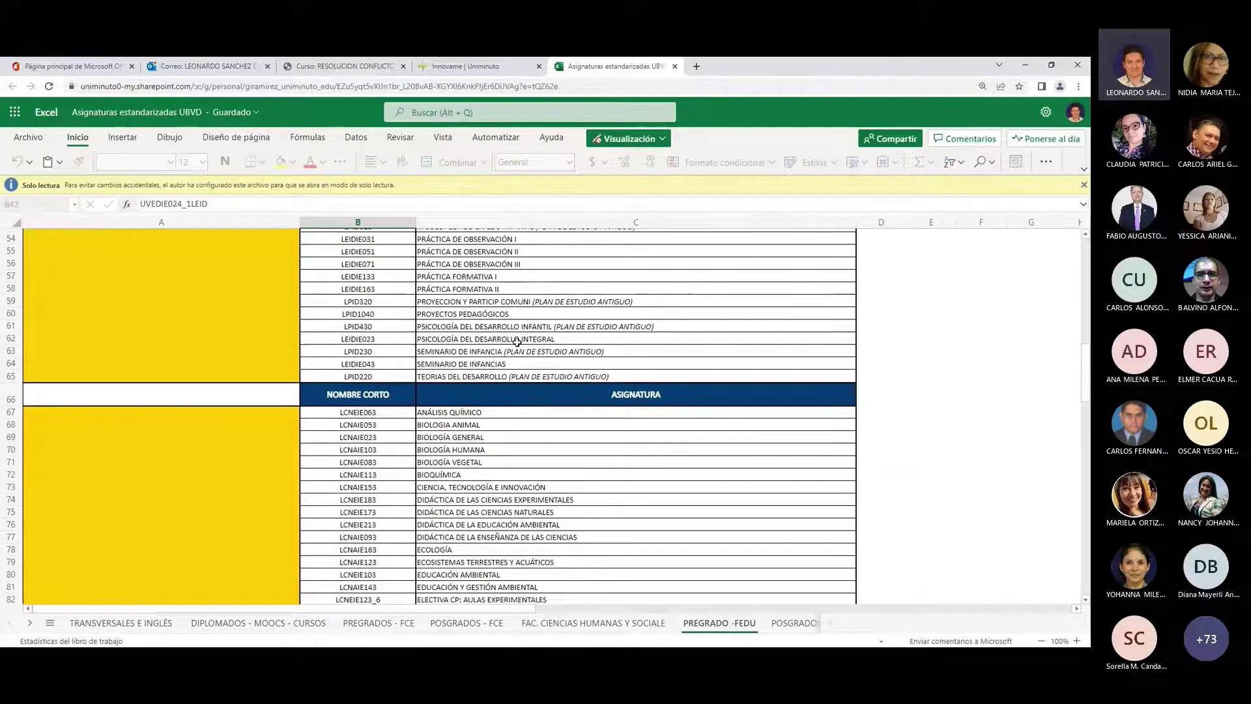
scroll(517, 341, up, 6)
scroll(518, 344, down, 9)
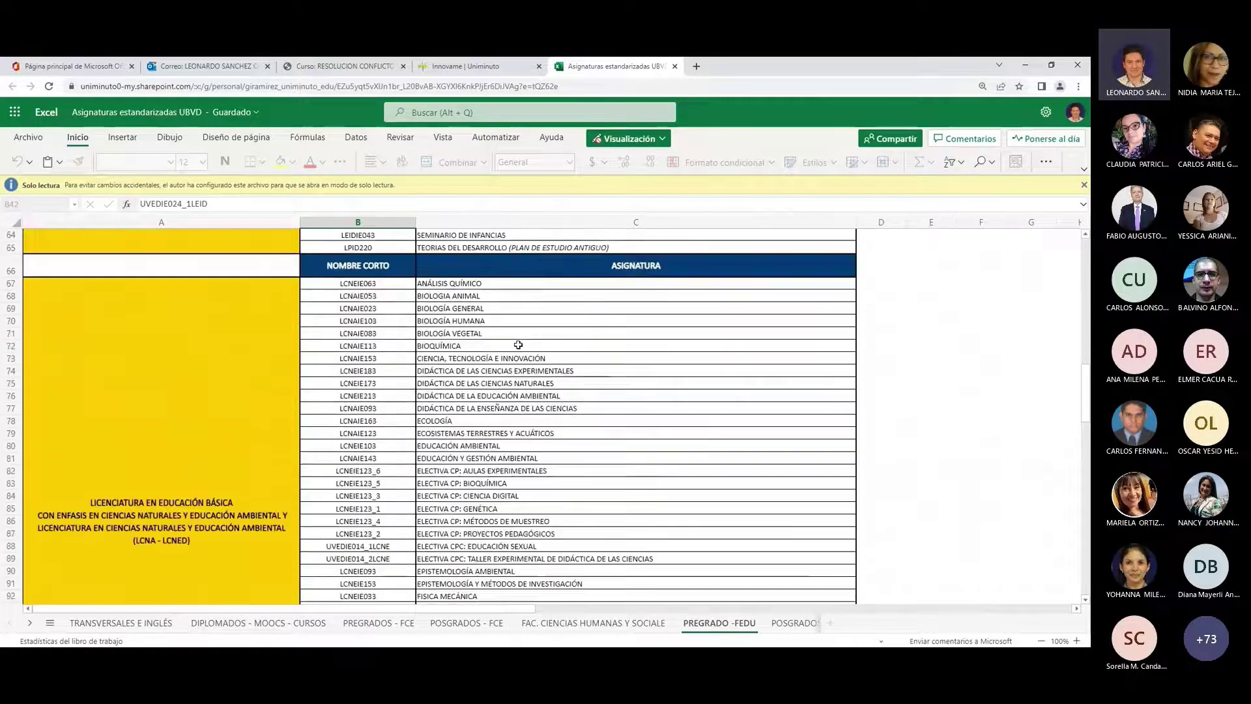
scroll(518, 344, down, 2)
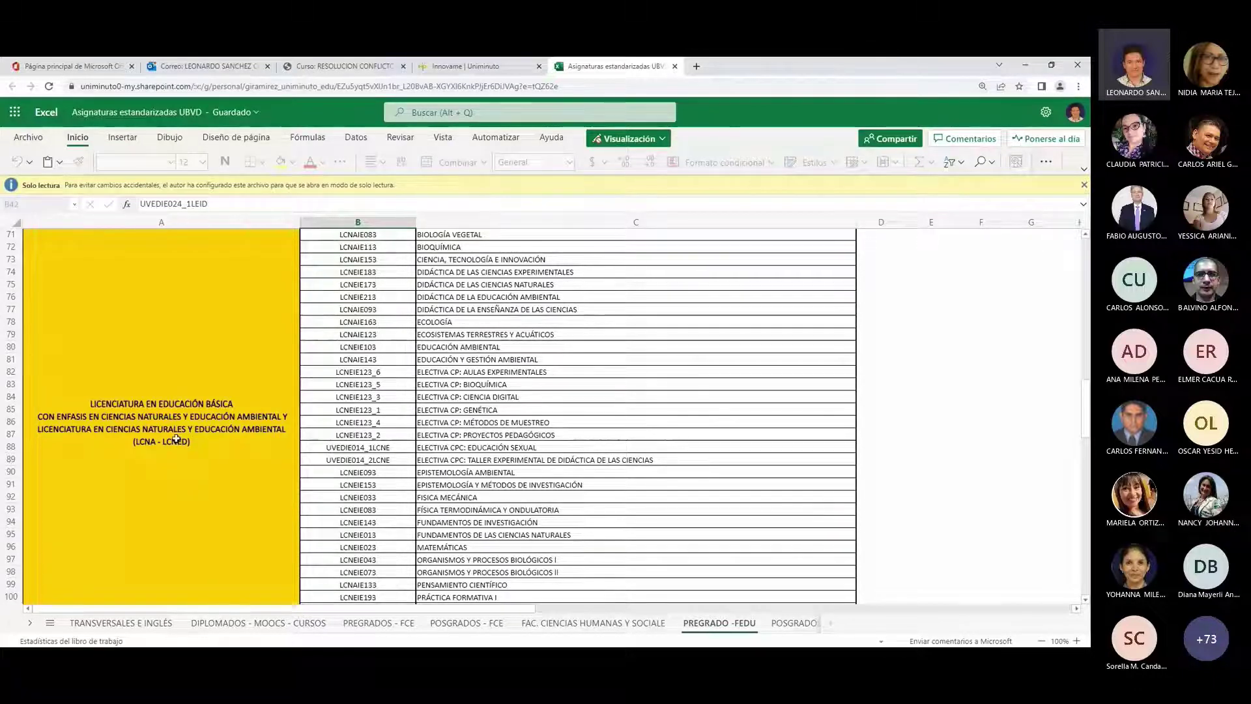
scroll(508, 349, down, 1)
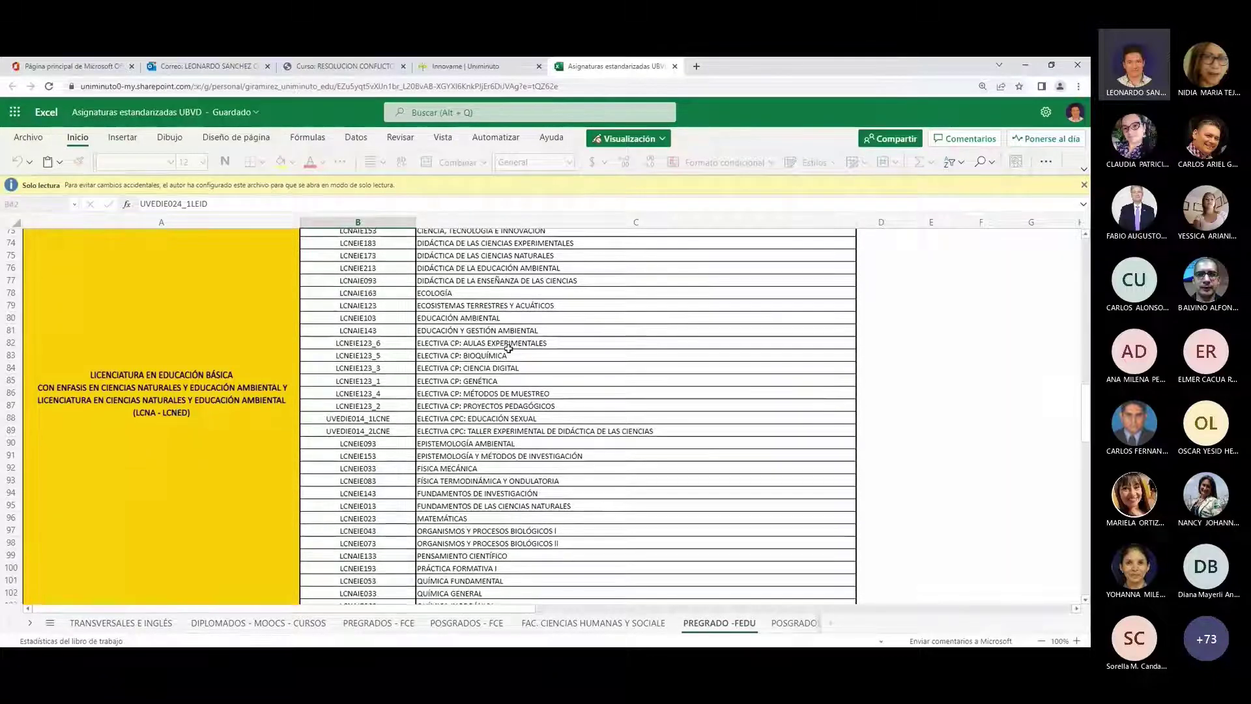
scroll(508, 349, down, 3)
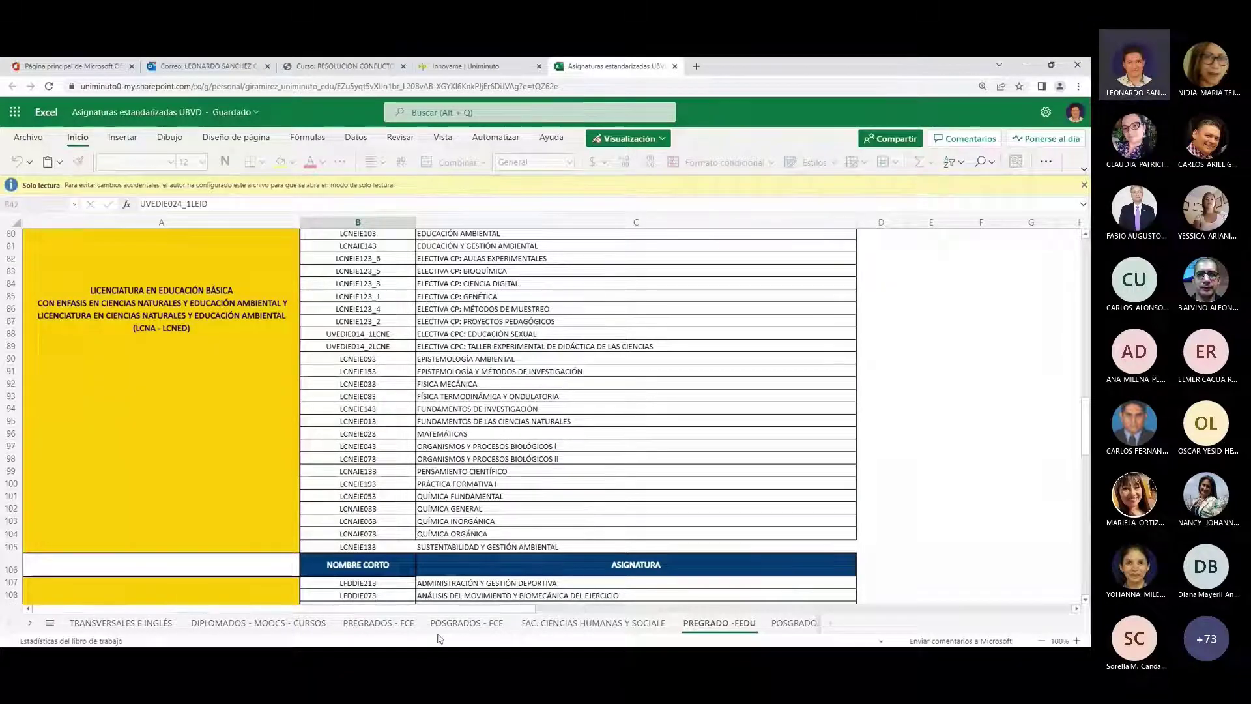
click(377, 625)
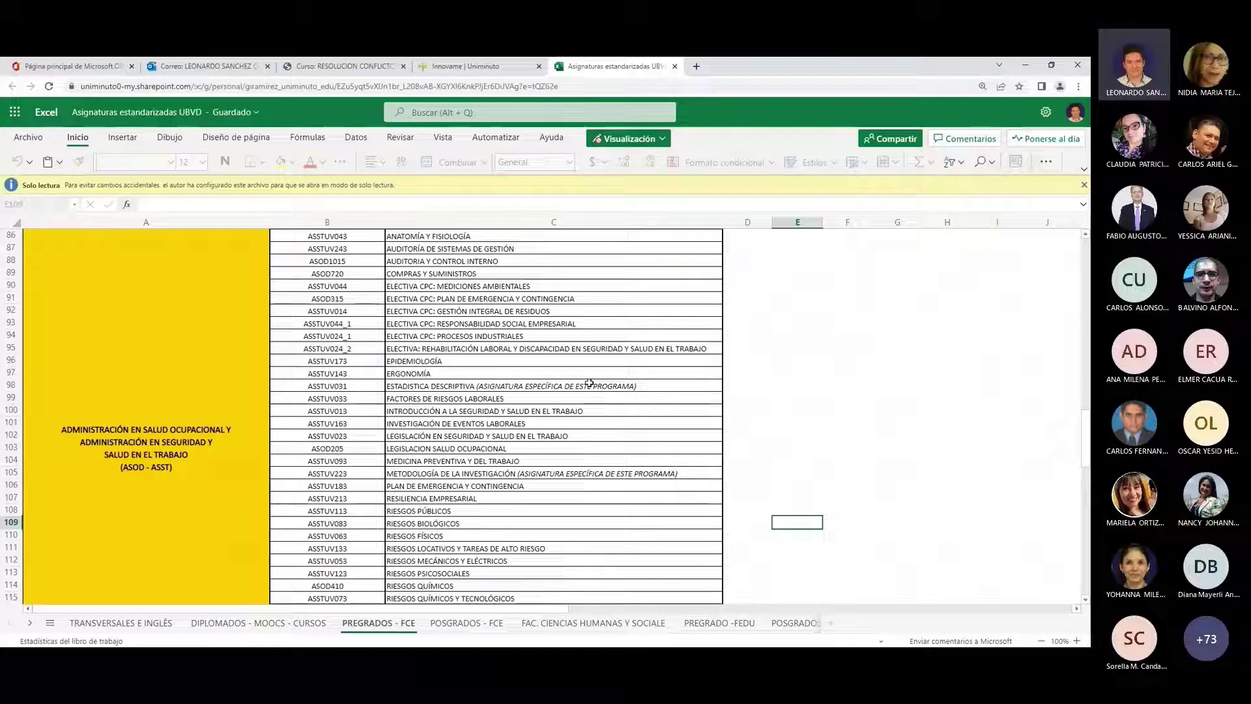
- Open the Moodle Padre login page at padre.aulasuniminuto.edu.co in a new browser tab
click(1052, 66)
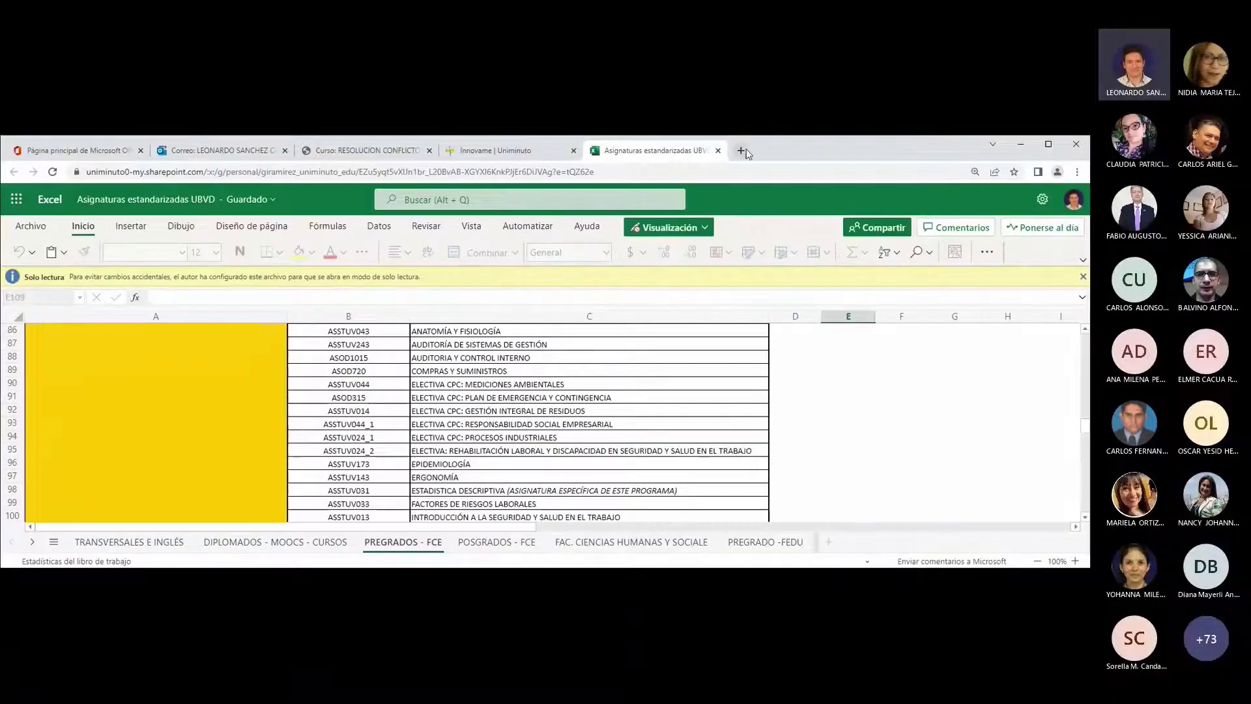
click(741, 150)
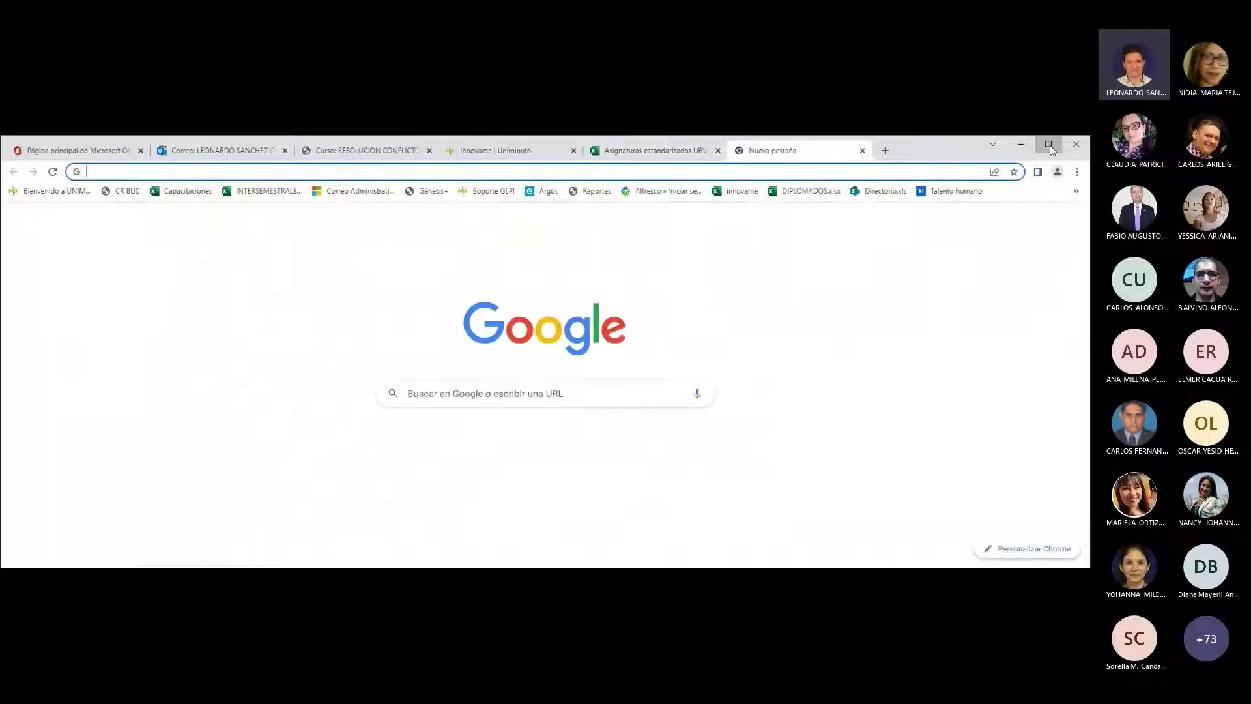
click(1049, 144)
text(padre.aulasuniminuto.edu.co)
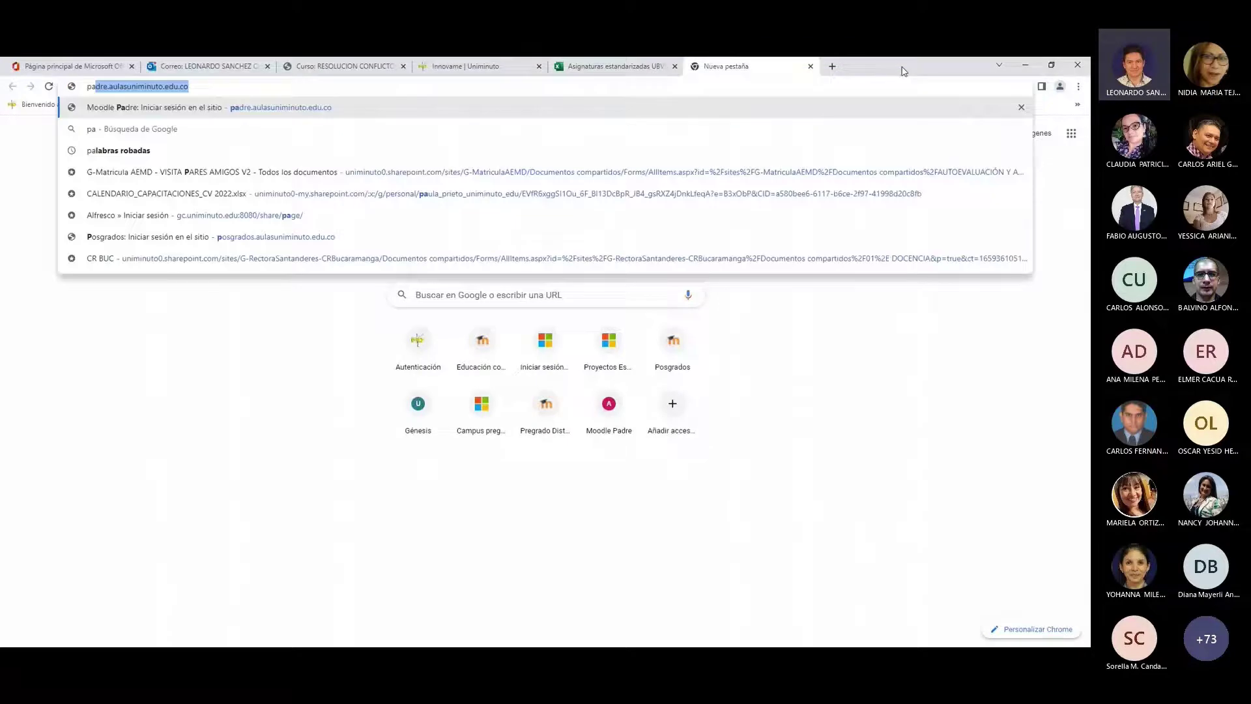
key(Return)
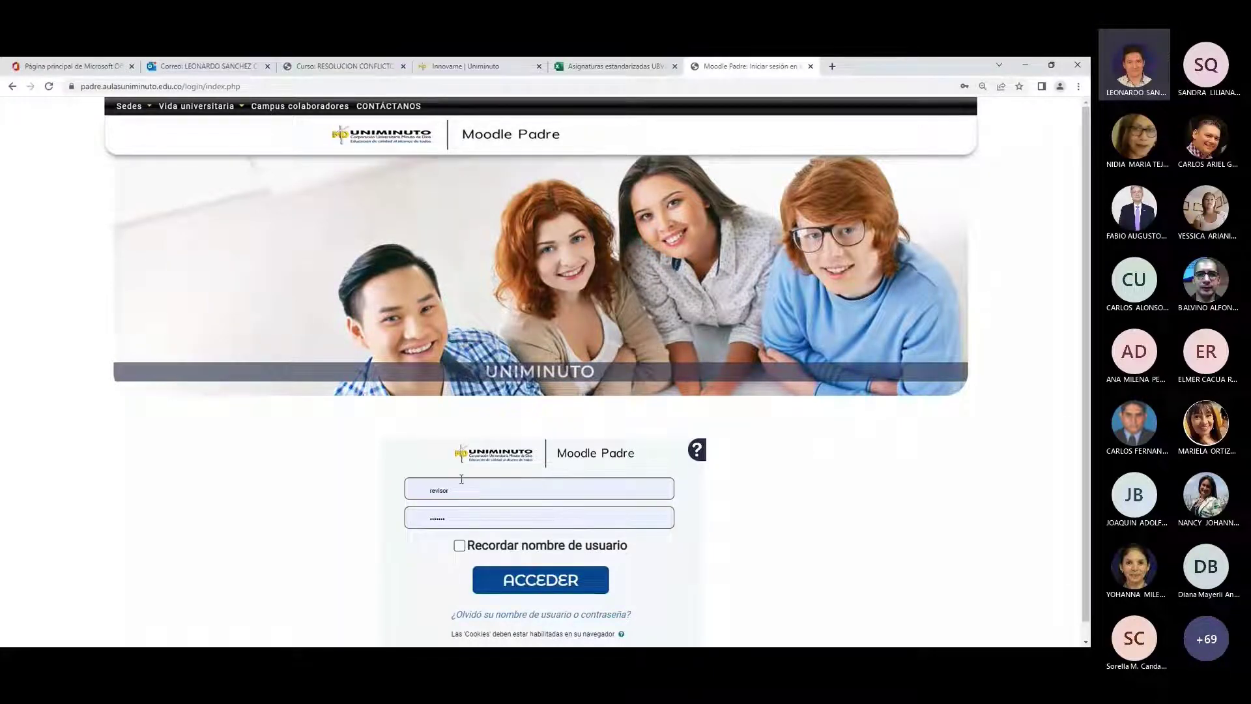
- Sign in to Moodle Padre with the prefilled reviewer account username and password
drag(476, 488, 417, 483)
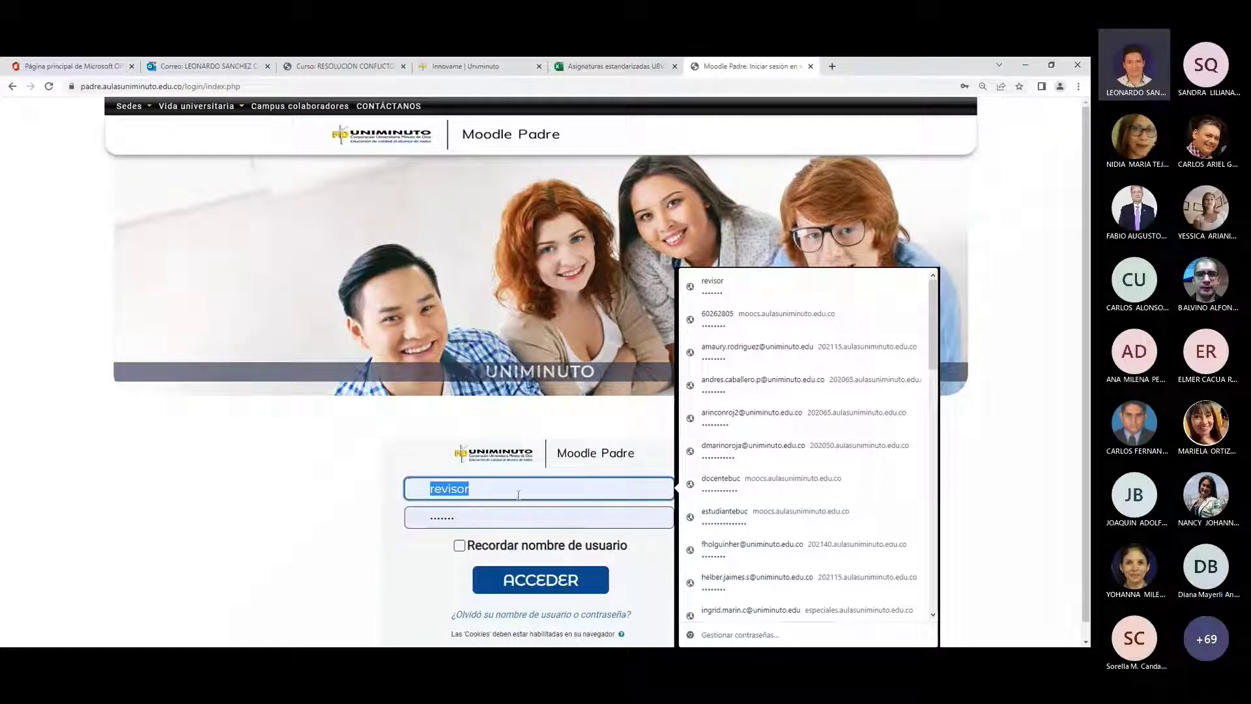
drag(510, 516, 376, 518)
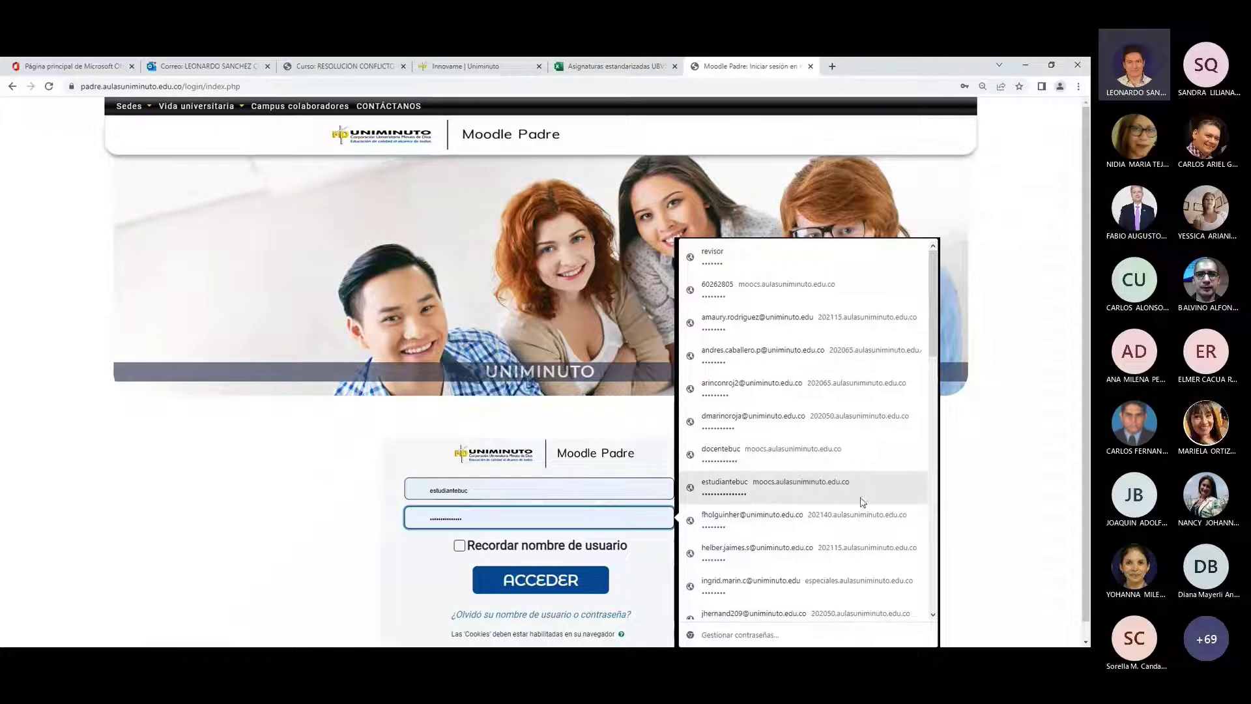
click(985, 479)
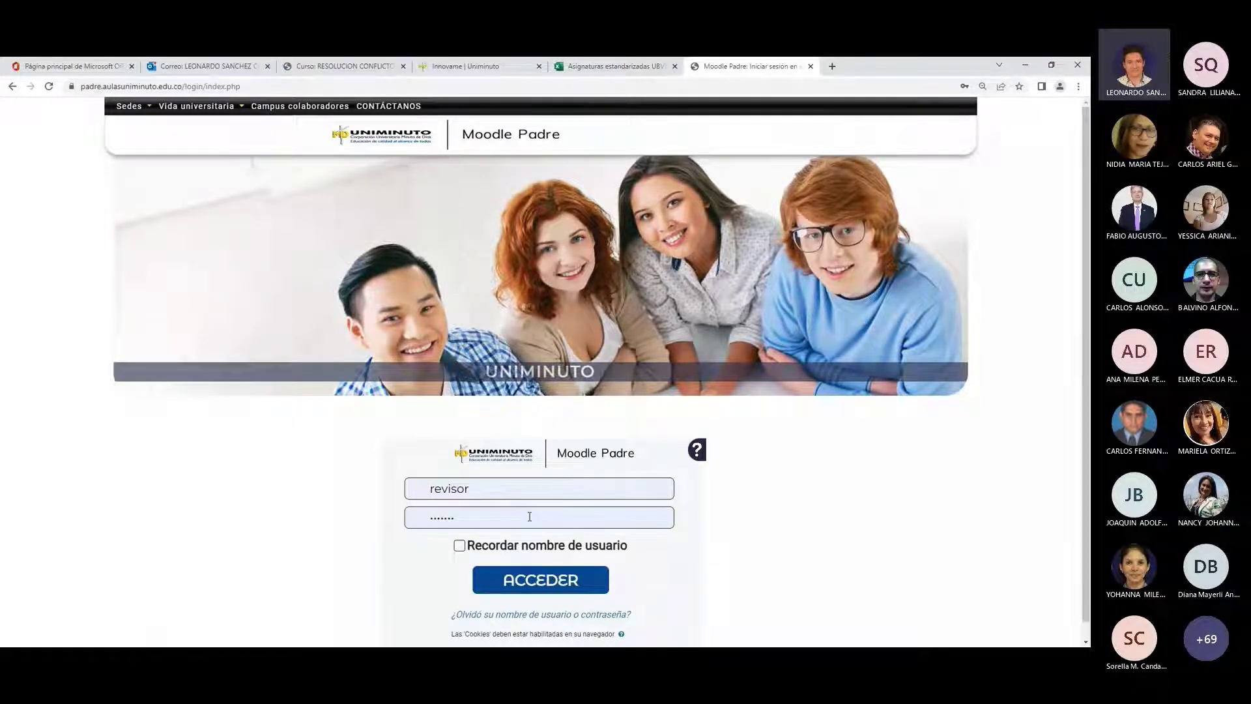
click(542, 582)
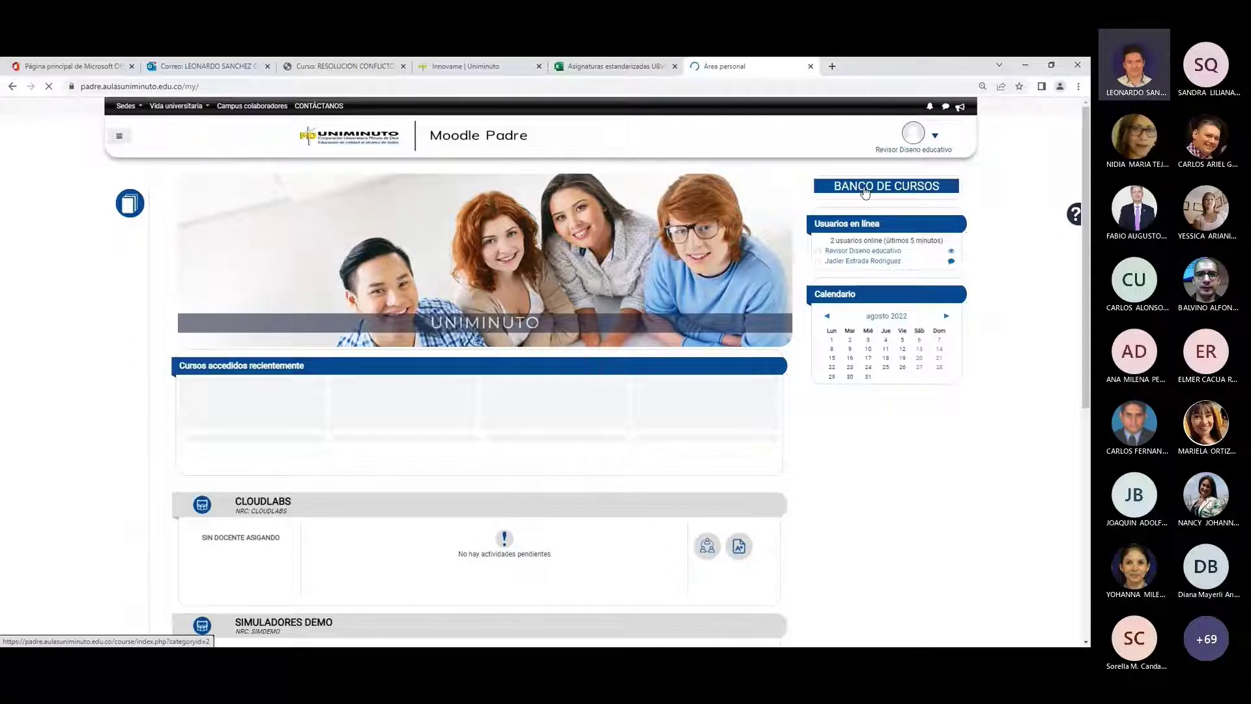
- Open the Banco de cursos and search its courses for "resolución de conflictos"
click(865, 189)
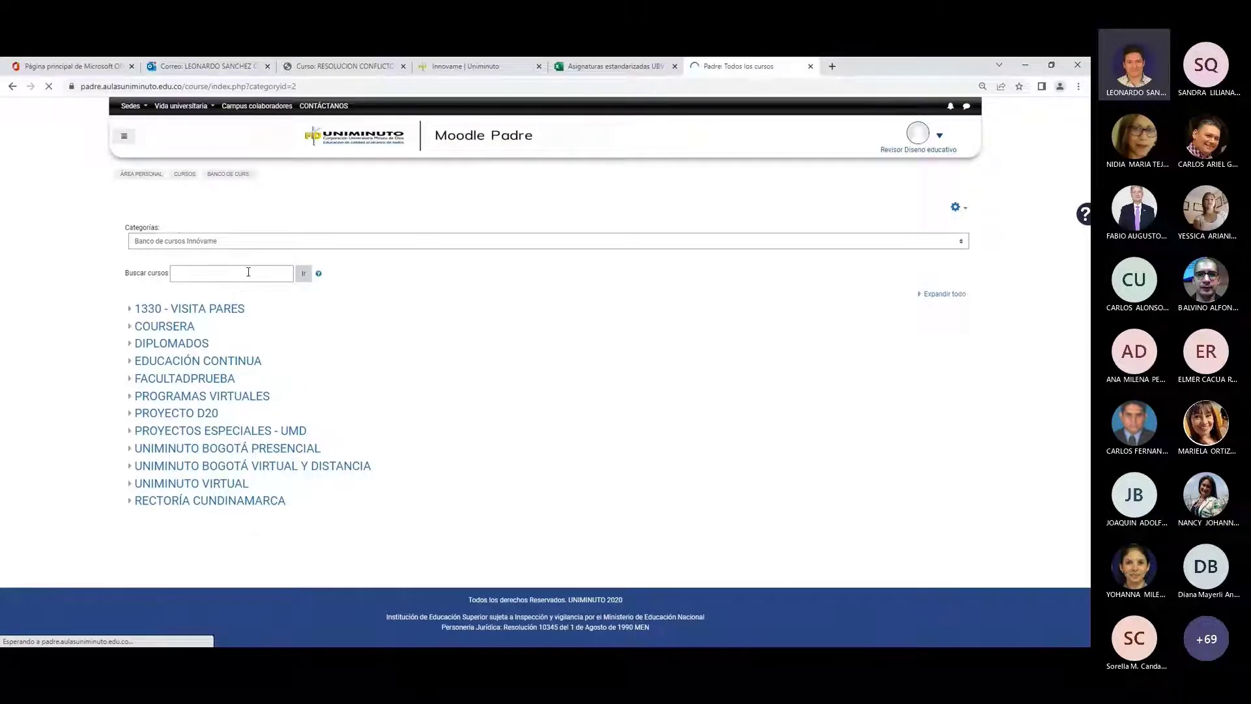
click(249, 275)
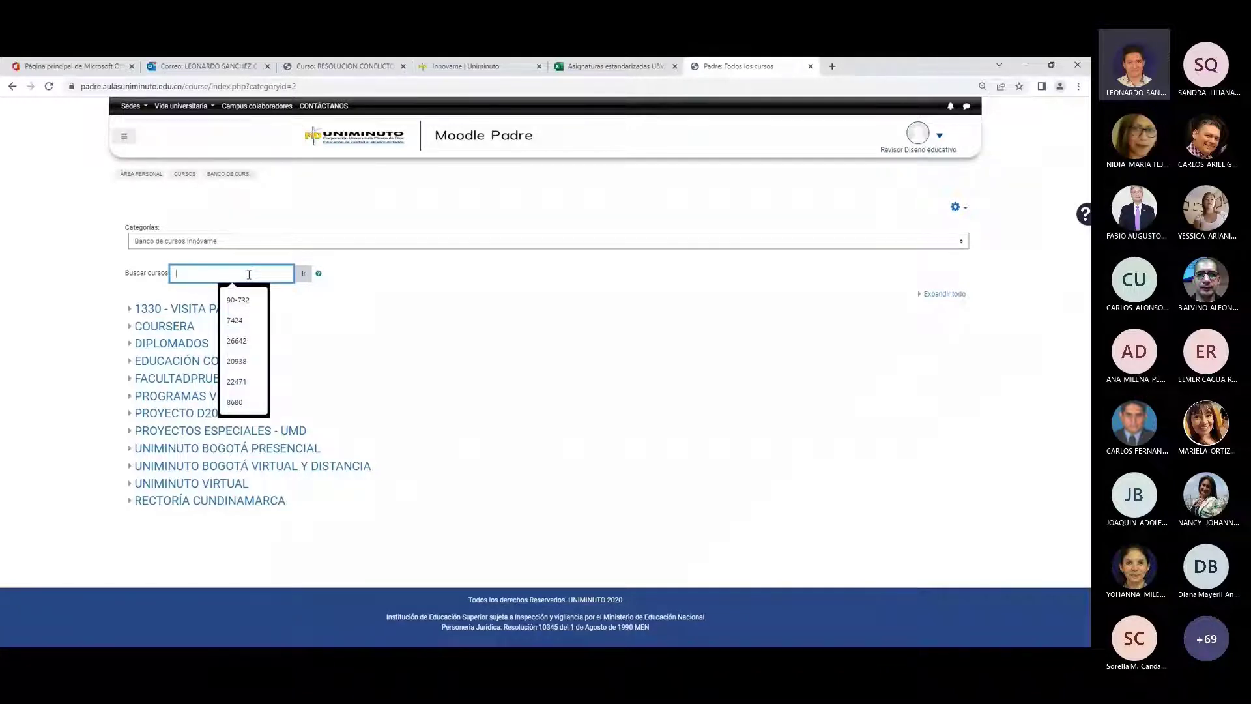
text(resolución)
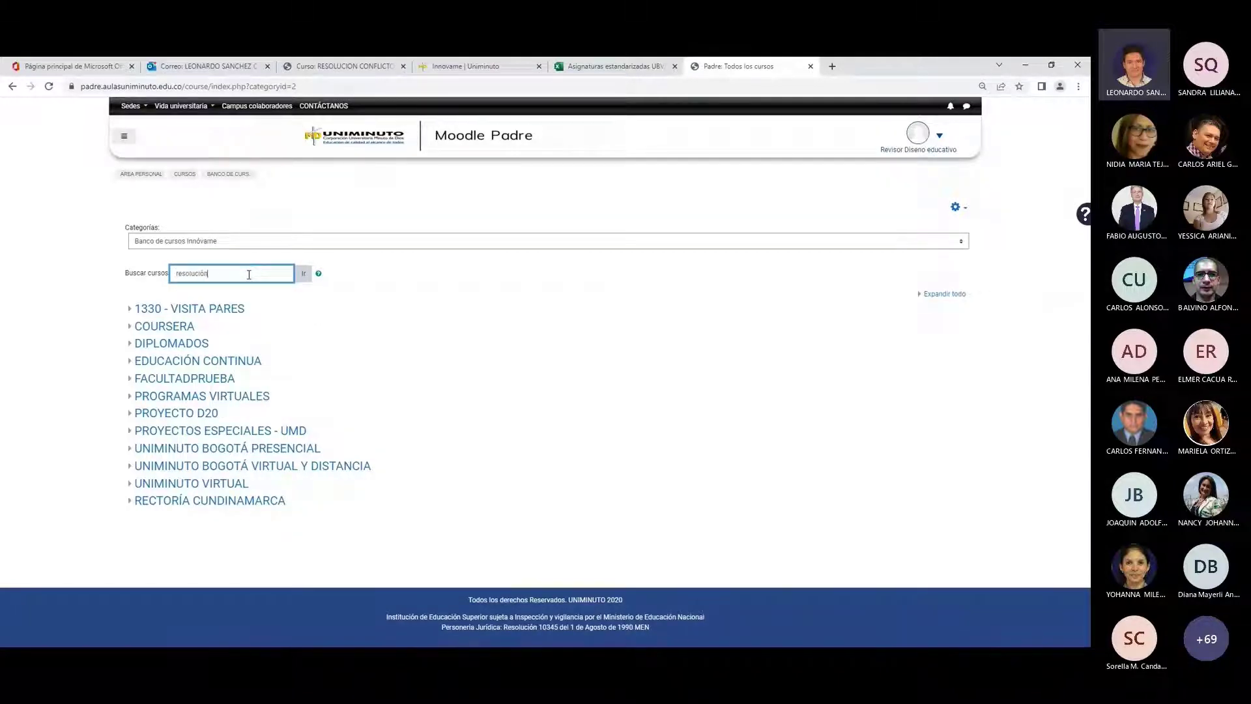
text( de conflictos)
click(304, 275)
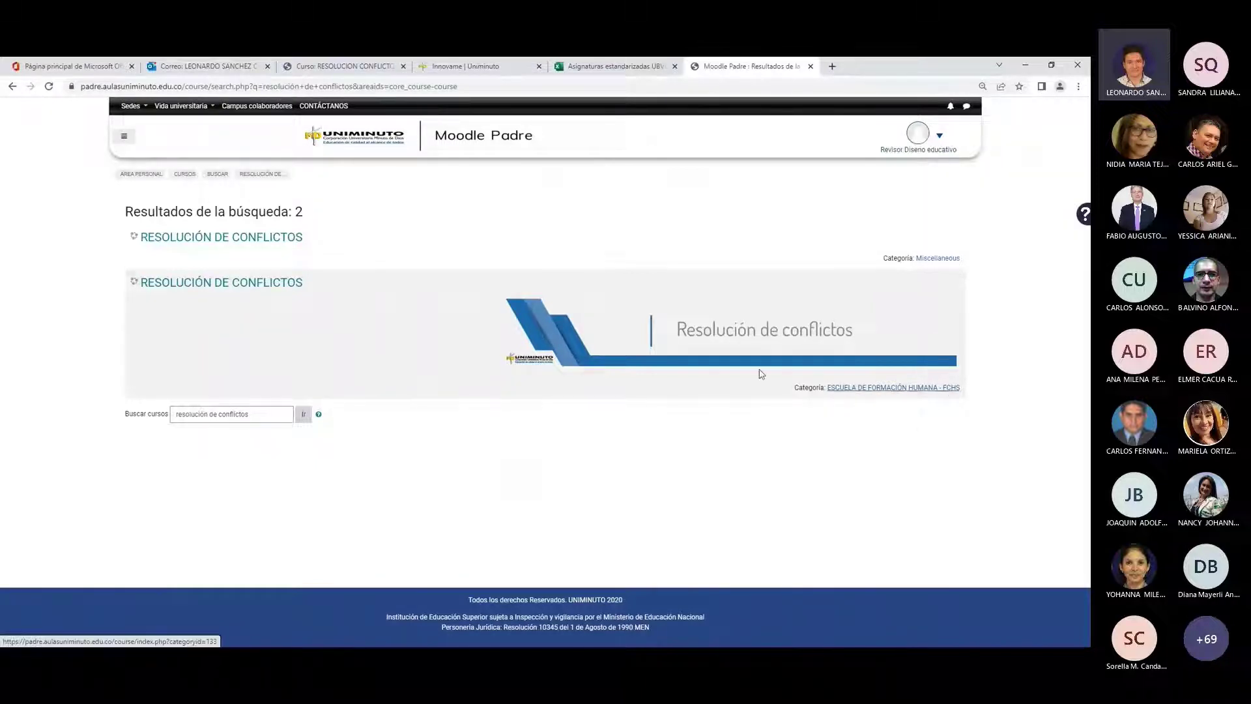
- Open the Resolución de conflictos course from the Escuela de Formación Humana category and review its General, Unidad 1 and Unidad 2 sections
click(249, 290)
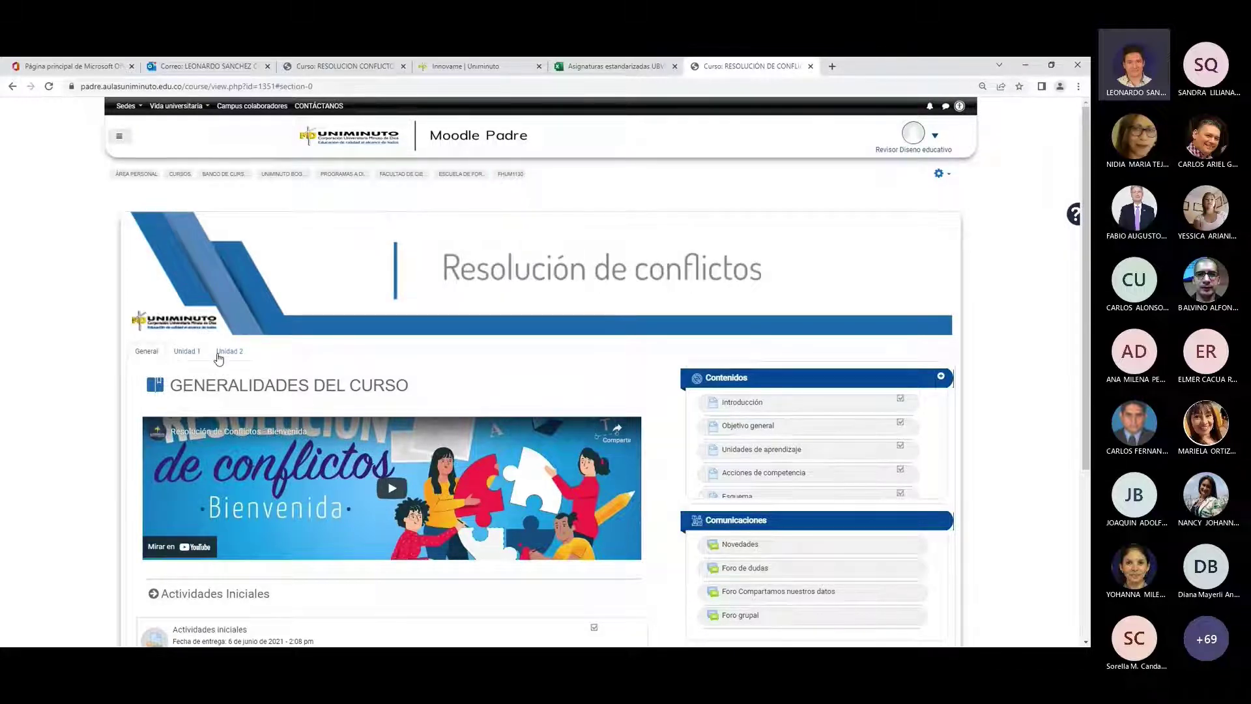
scroll(411, 394, down, 3)
scroll(424, 394, up, 3)
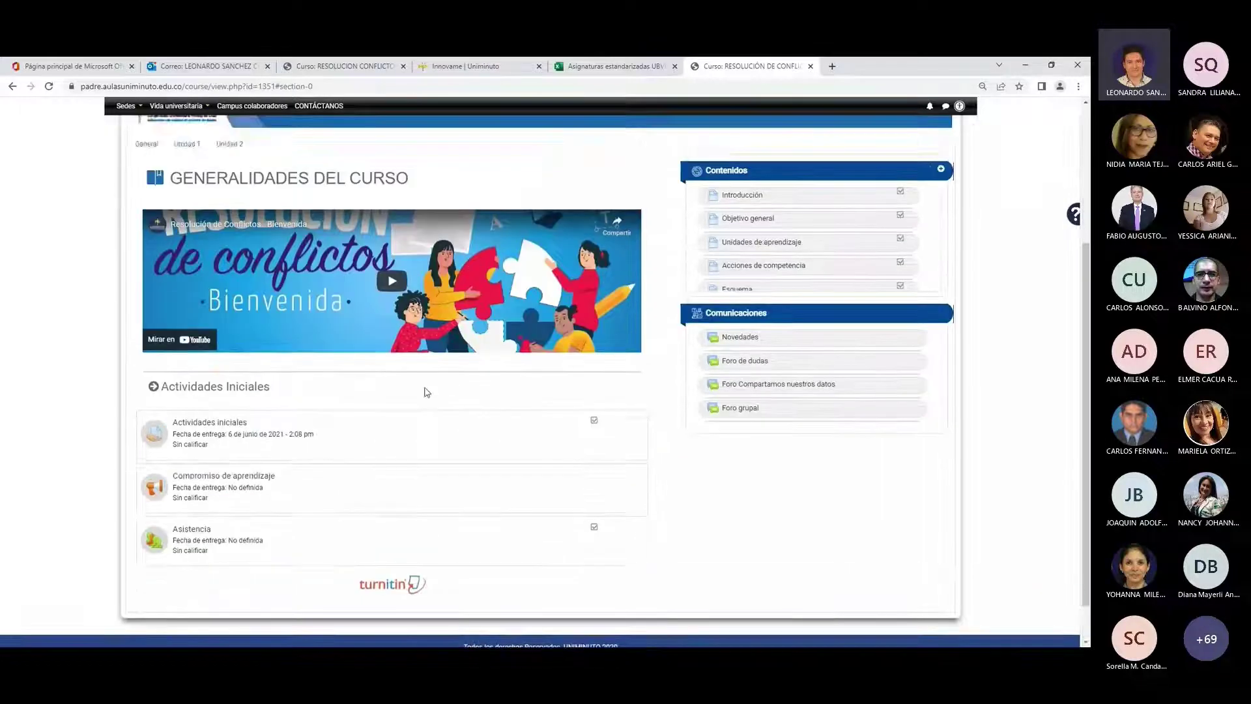
click(187, 267)
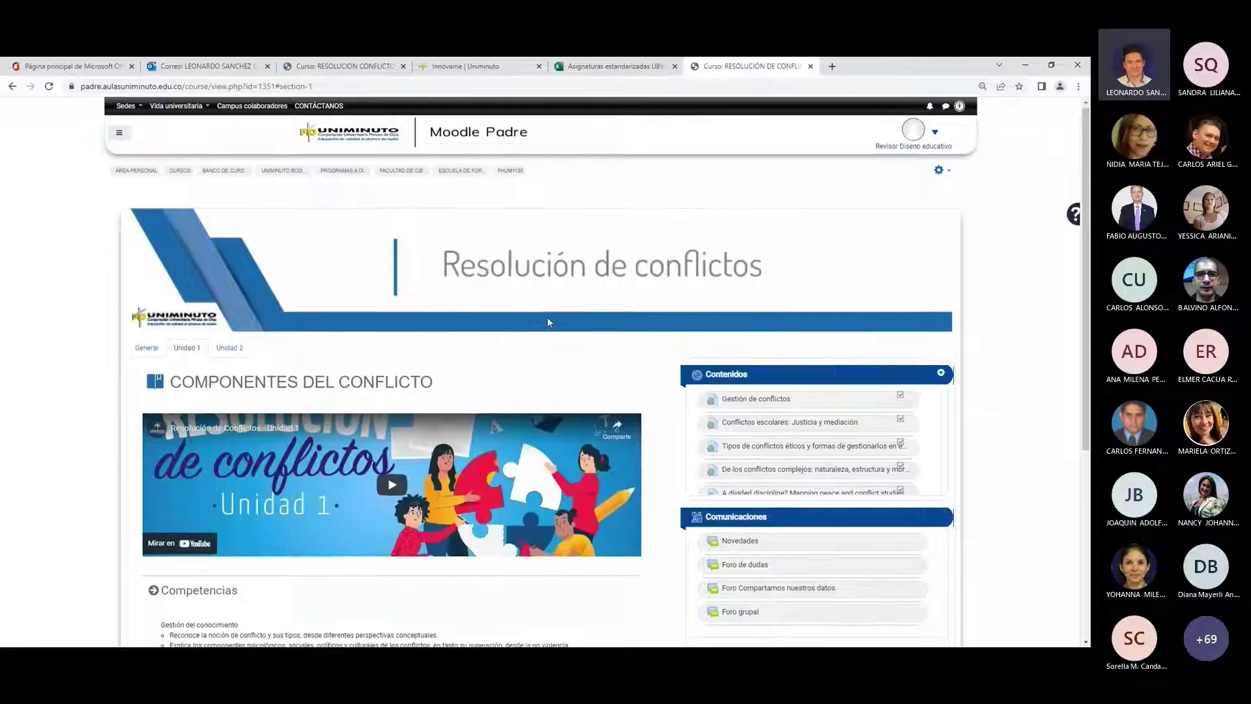
scroll(546, 317, down, 2)
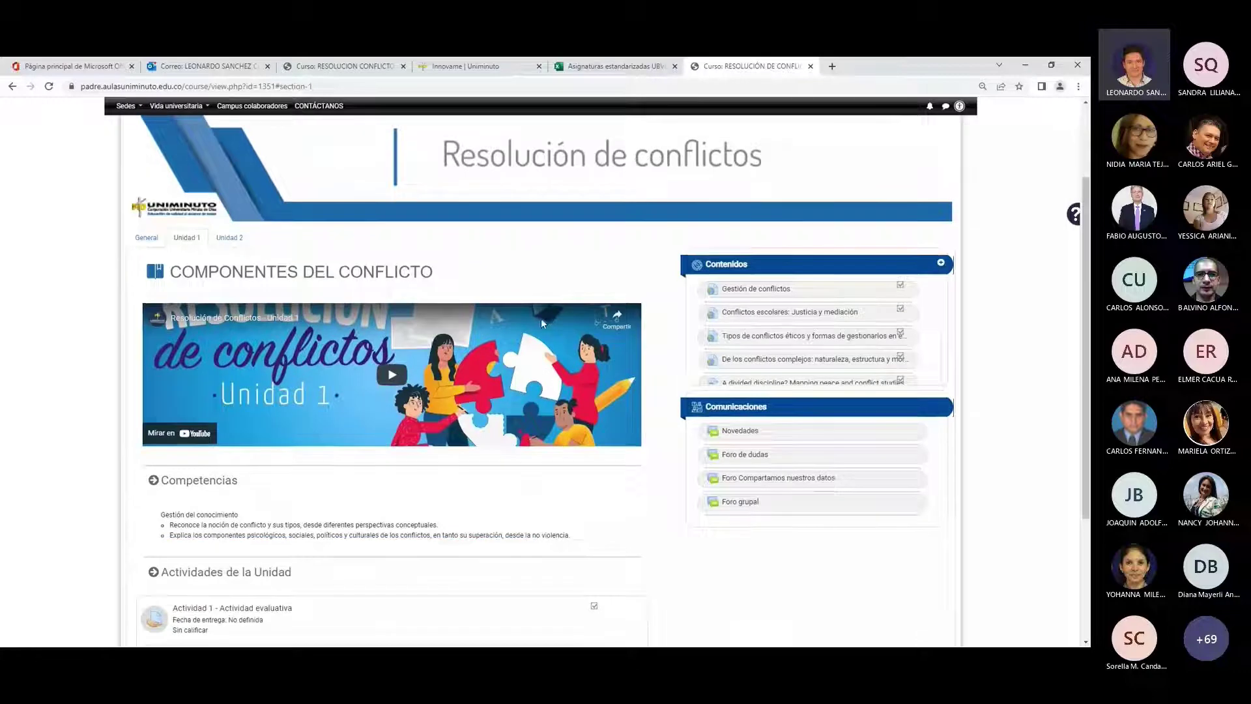
click(229, 240)
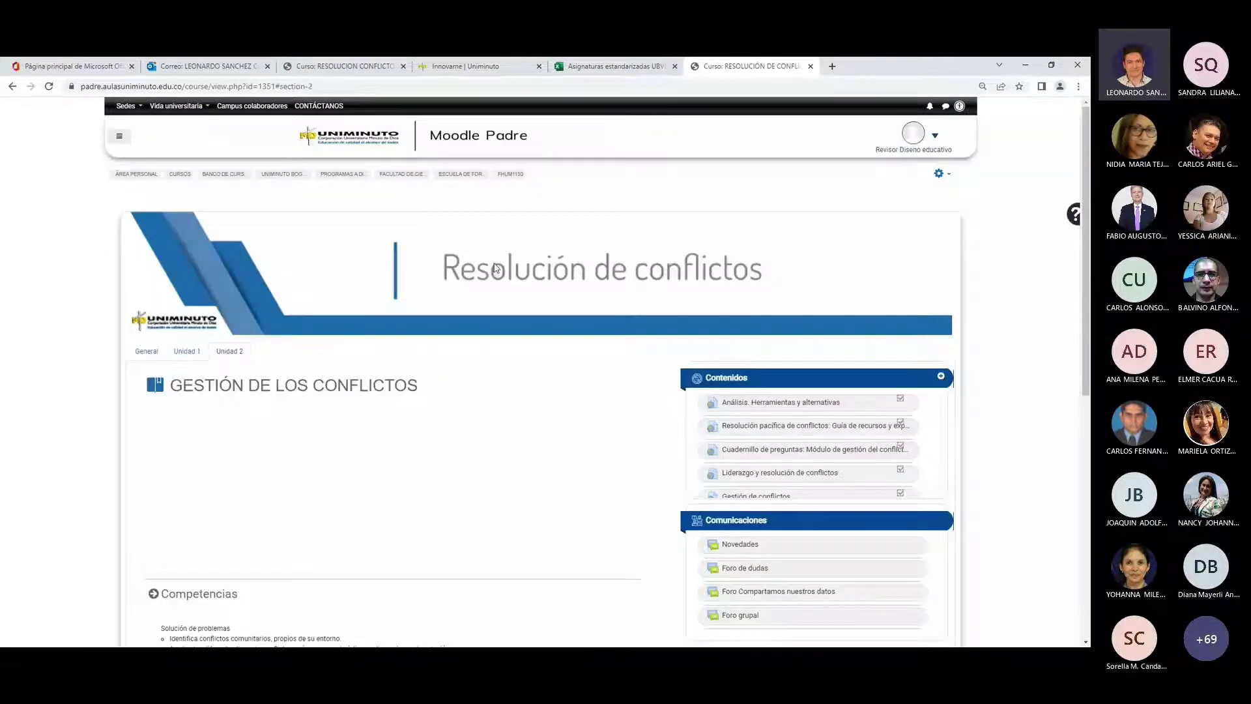
scroll(574, 307, down, 3)
scroll(586, 307, down, 5)
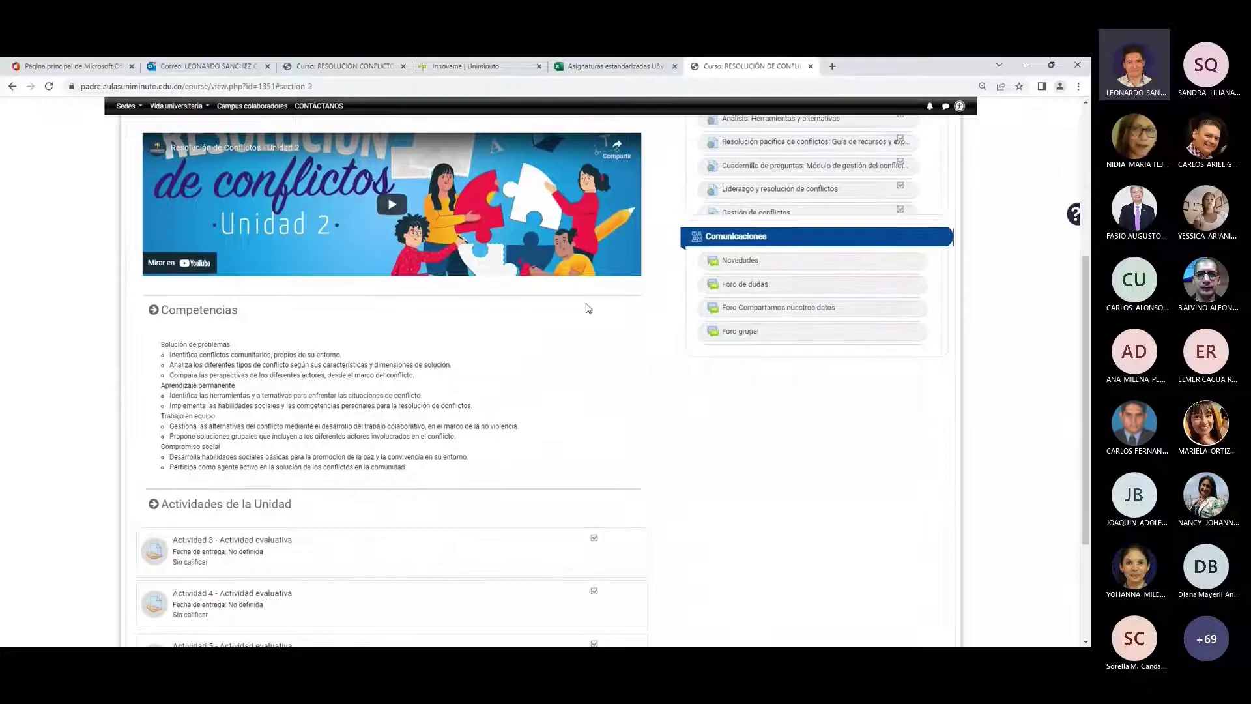
scroll(583, 307, up, 1)
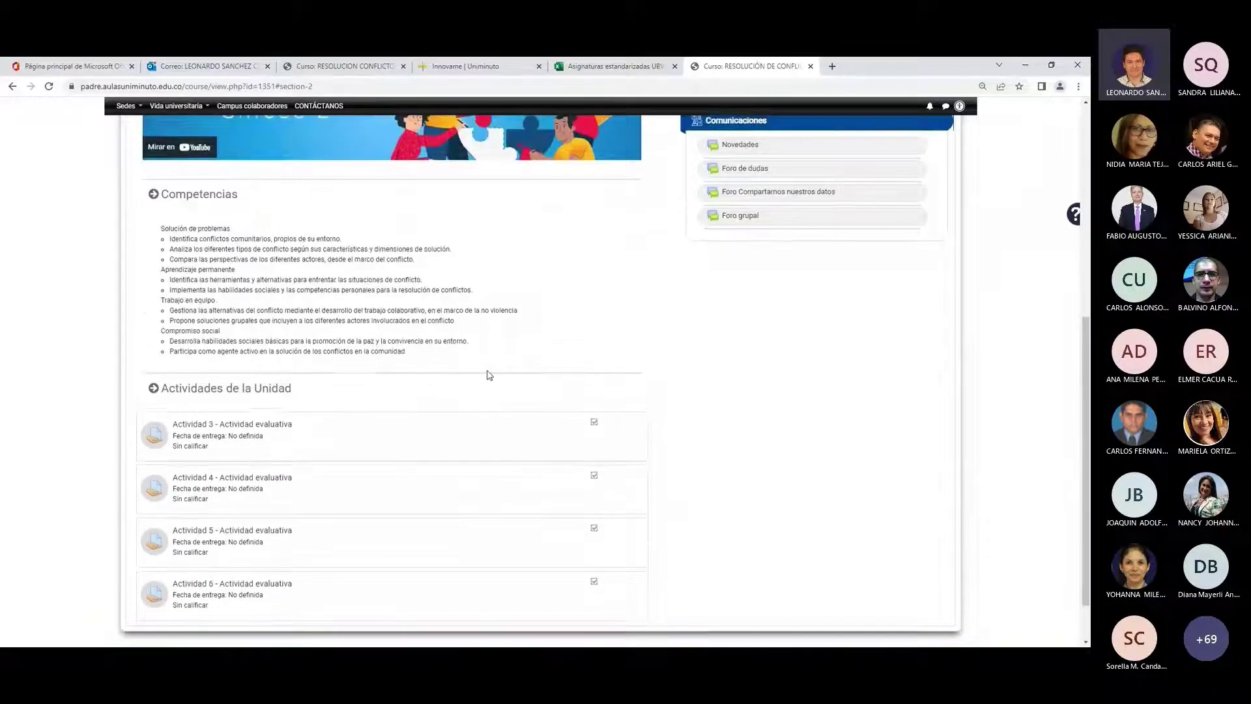
scroll(486, 369, up, 8)
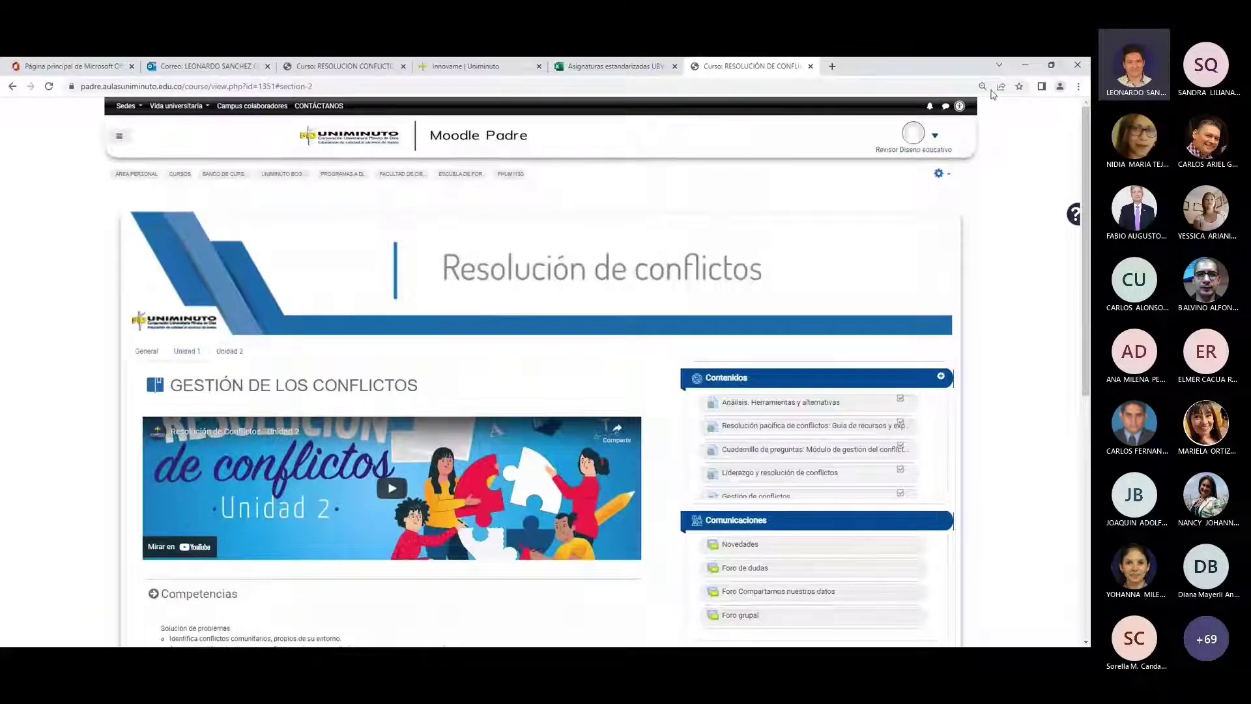
- Switch to course 65-7754 in Pregrado distancia and open its search for courses to import
click(1051, 67)
click(368, 152)
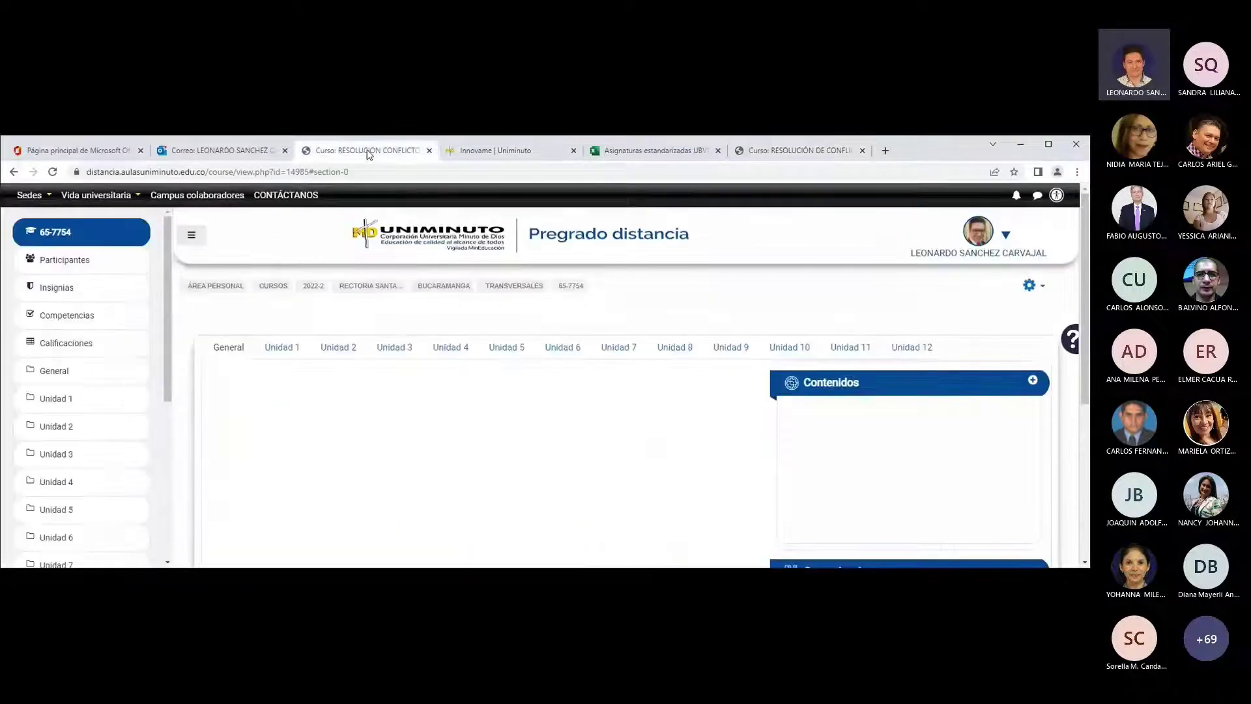
click(1051, 145)
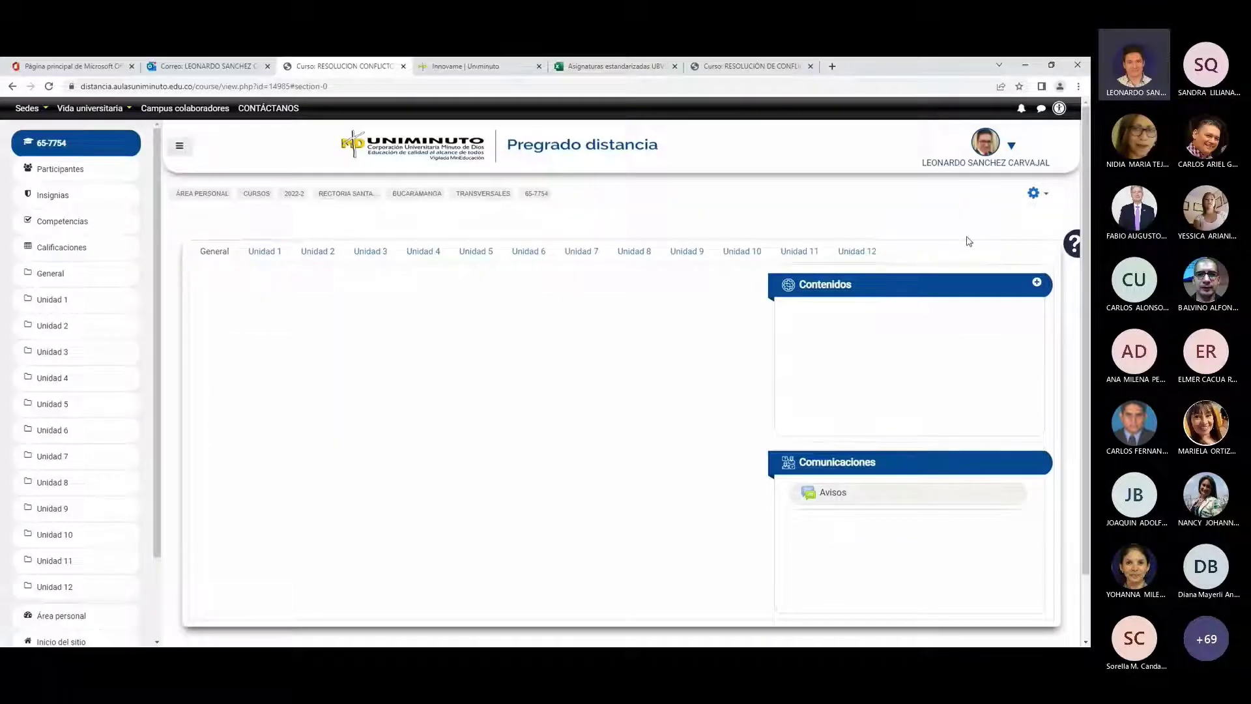
click(1034, 196)
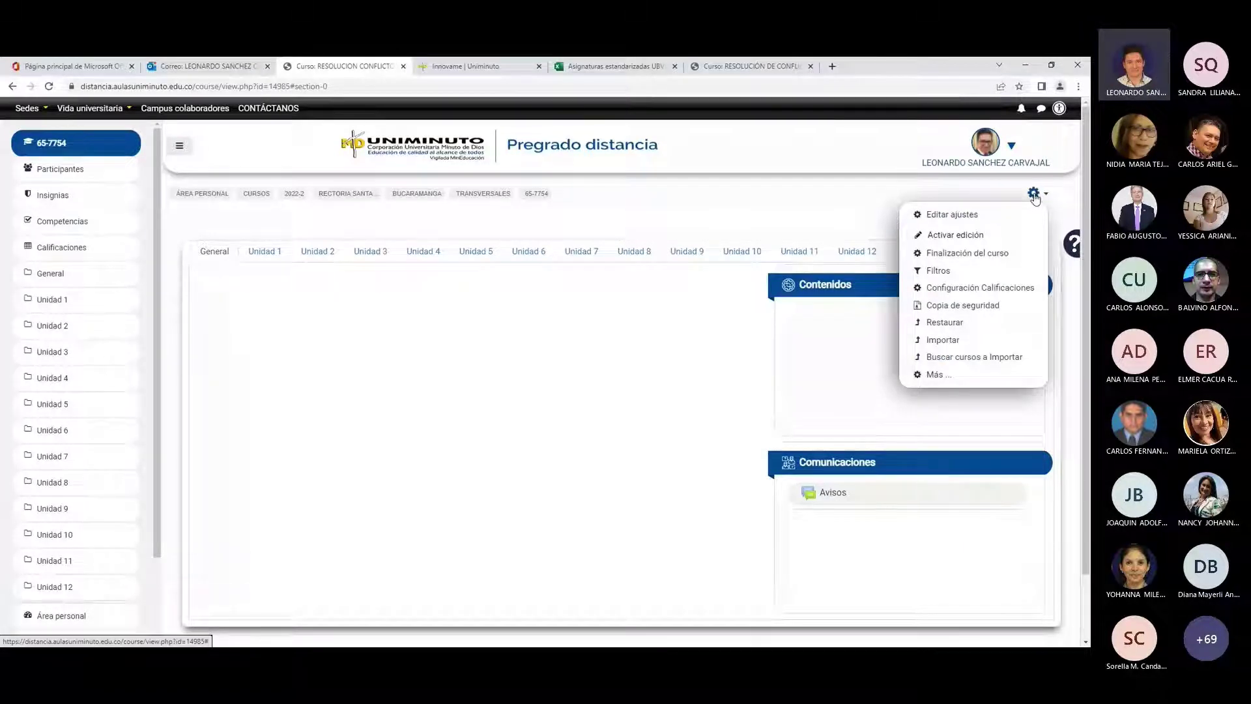
click(958, 361)
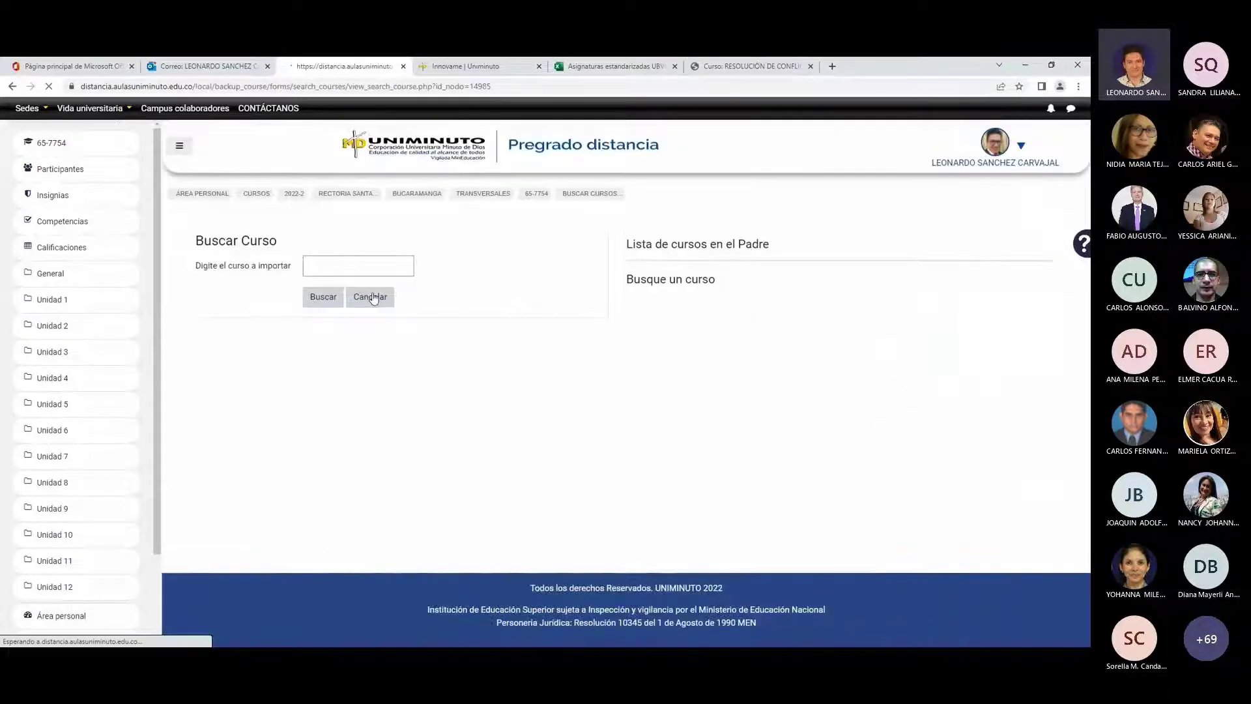
- Search the Moodle Padre courses for the short name FHUM1130
click(333, 265)
text(F)
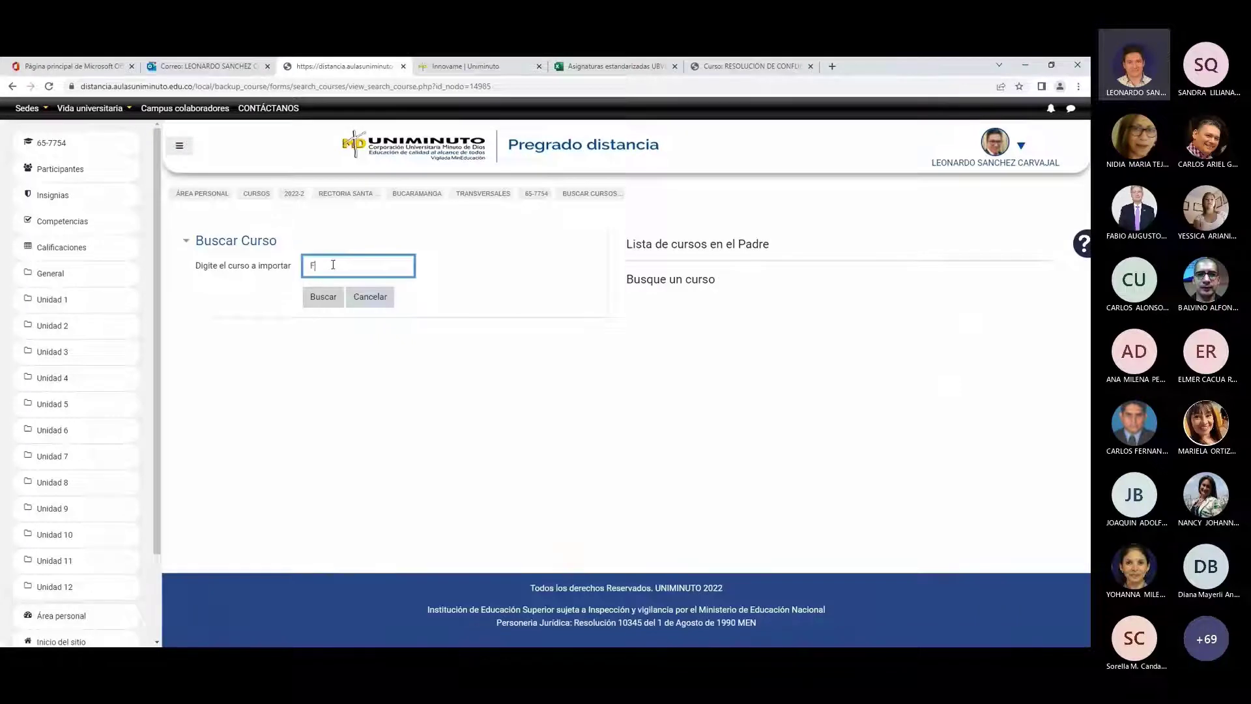
text(HUM1130)
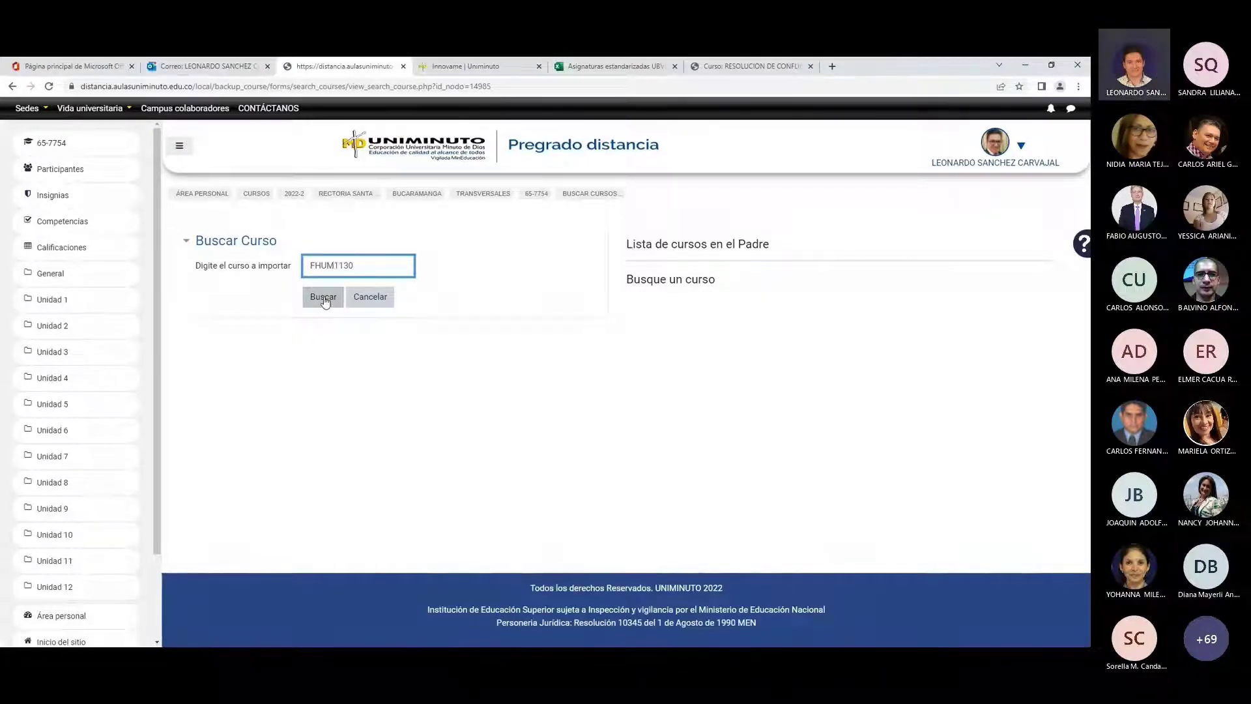
click(324, 299)
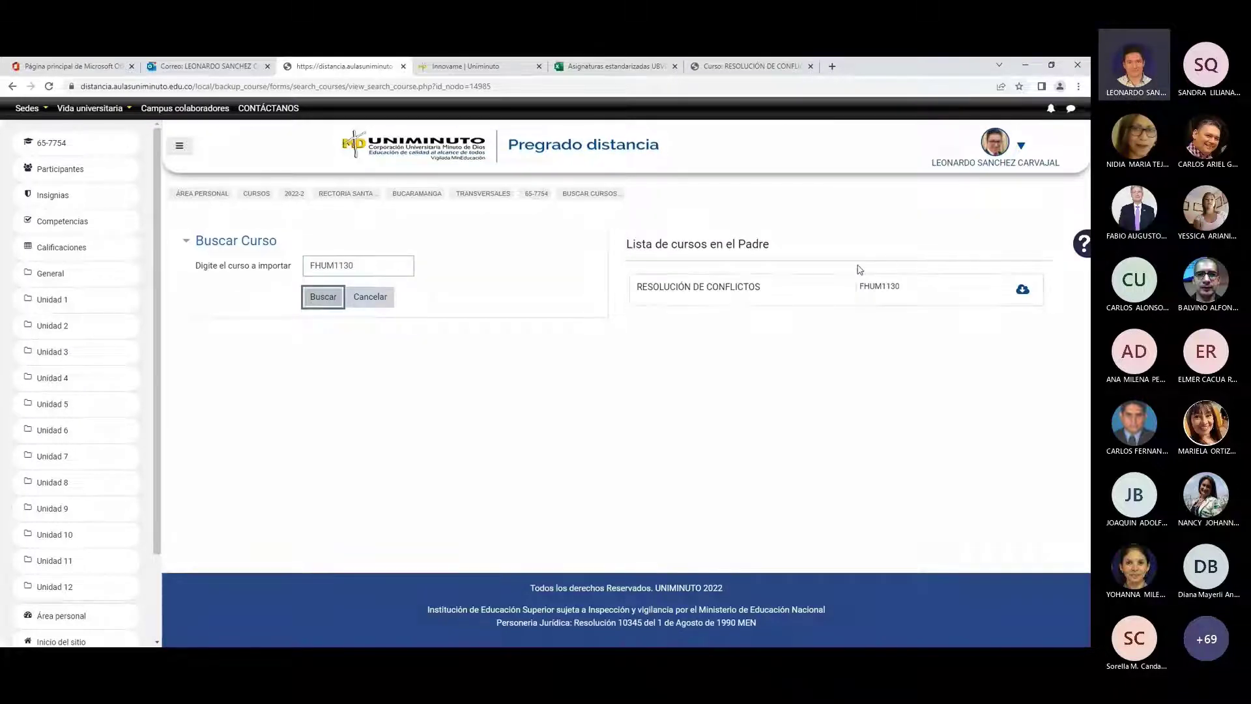
- Import the RESOLUCIÓN DE CONFLICTOS course (FHUM1130) with the 8 semanas option
click(1023, 291)
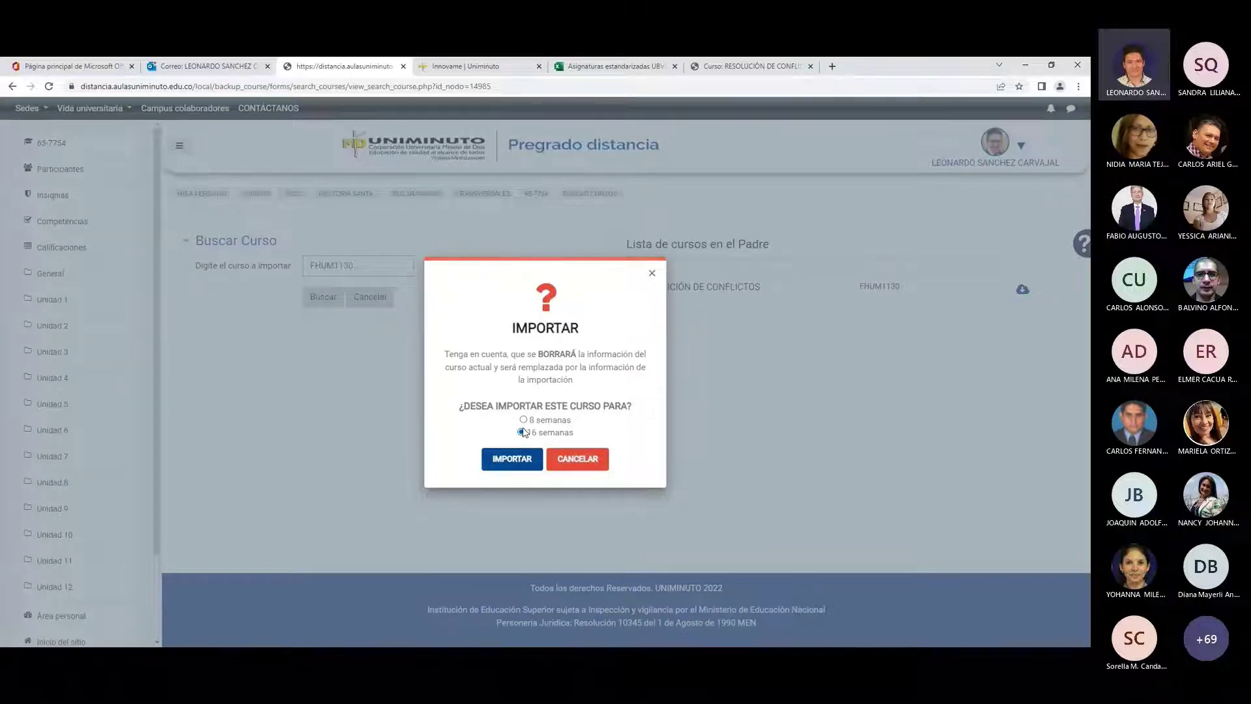
click(523, 420)
click(525, 459)
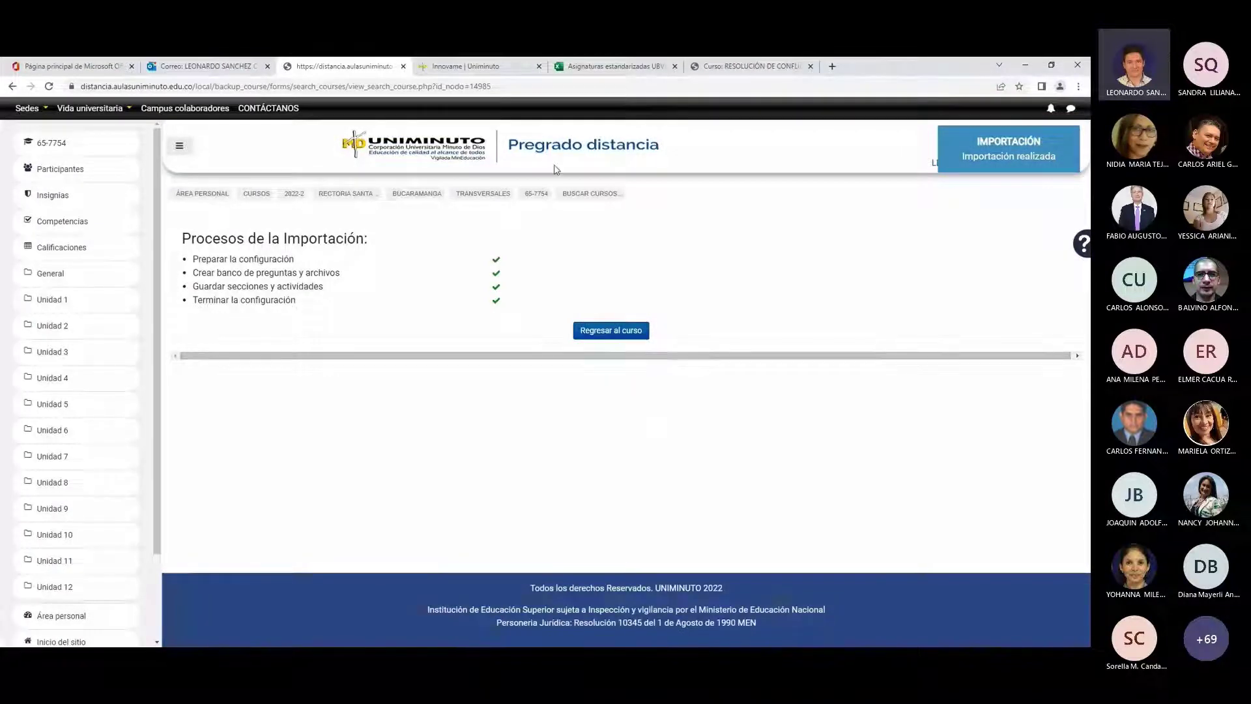
- Return to course 65-7754, accepting to leave the import page, and review the imported General section
click(606, 332)
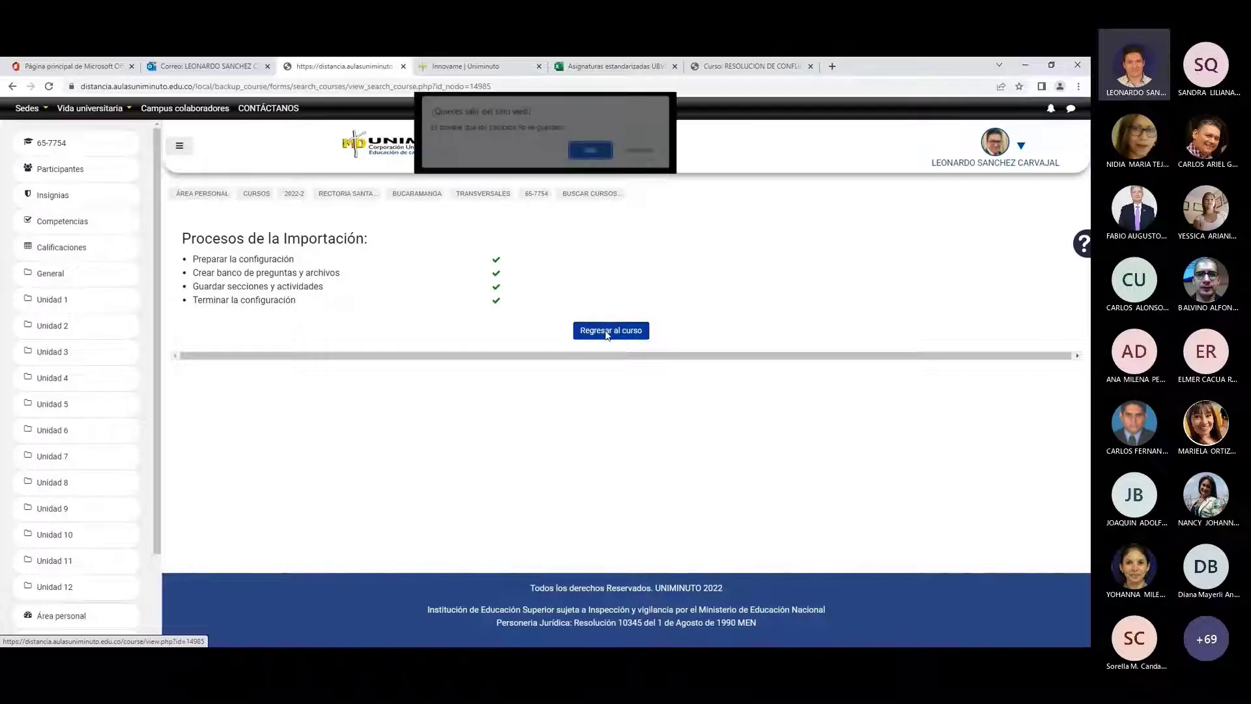
click(596, 148)
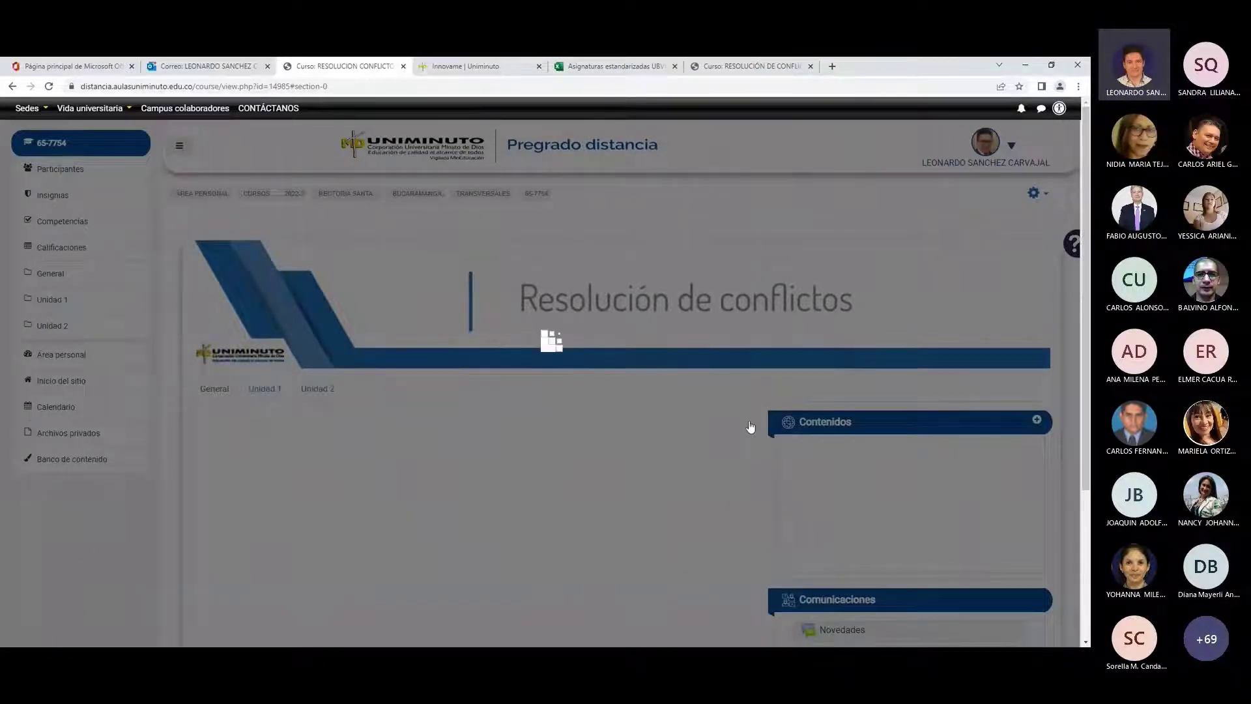
scroll(752, 427, down, 5)
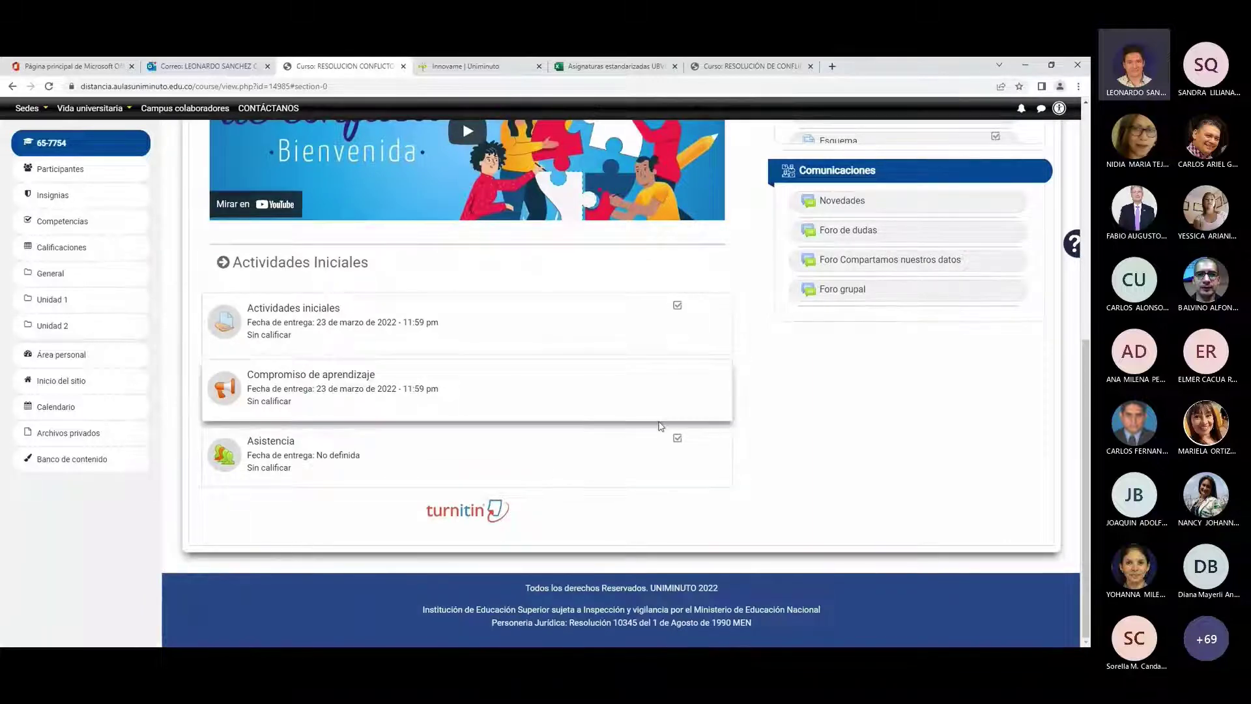
scroll(842, 431, up, 3)
scroll(844, 432, up, 5)
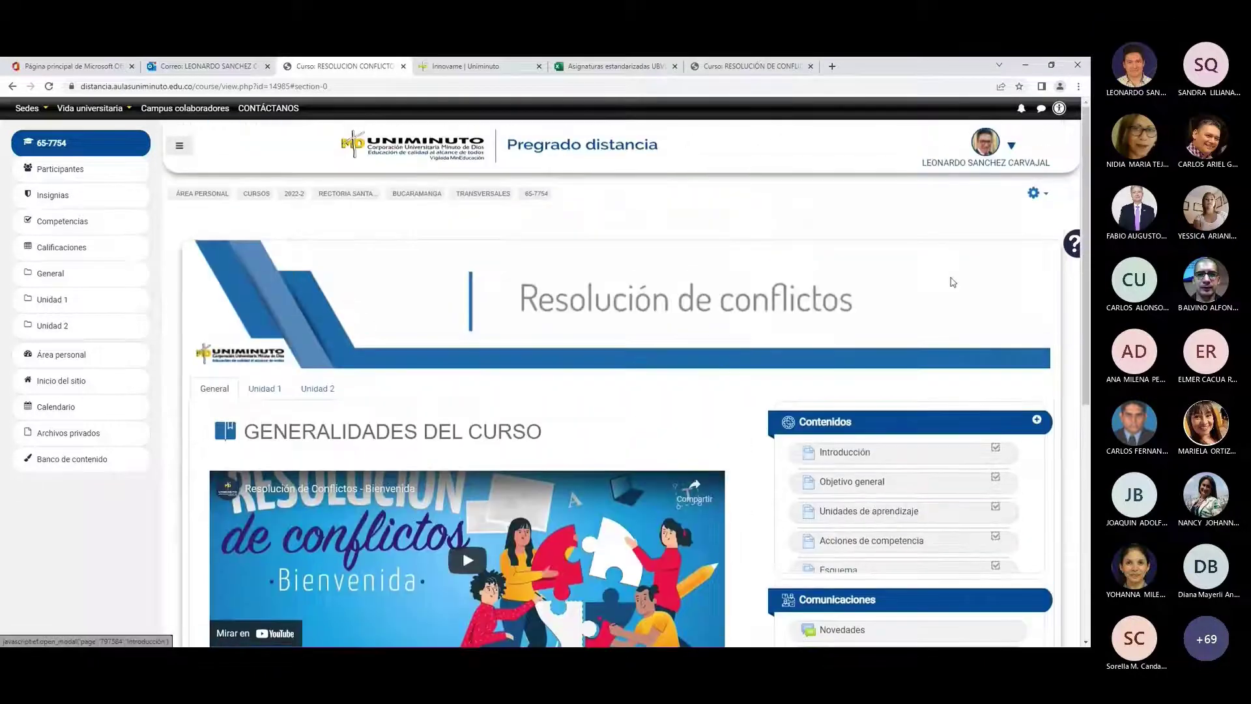
- Upload the backup file socializacion_del_acuerdo_pedagogico.mbz to the course's restore page and start restoring it
click(1034, 195)
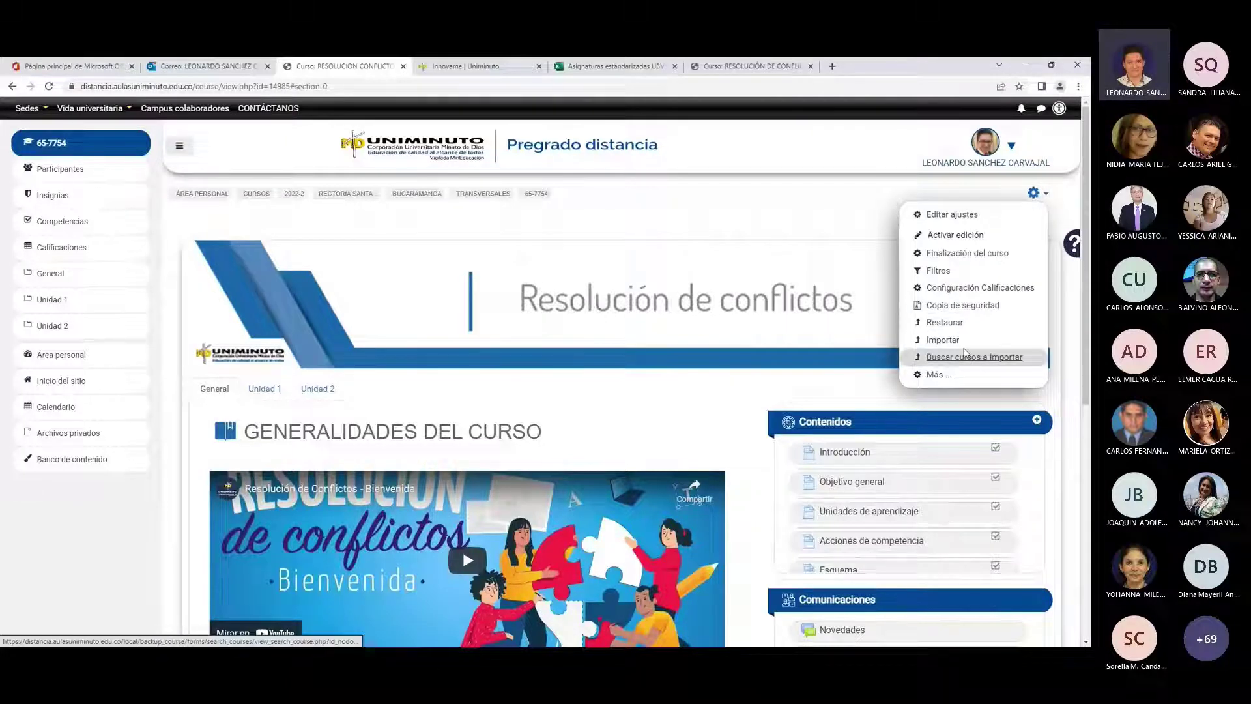
click(944, 323)
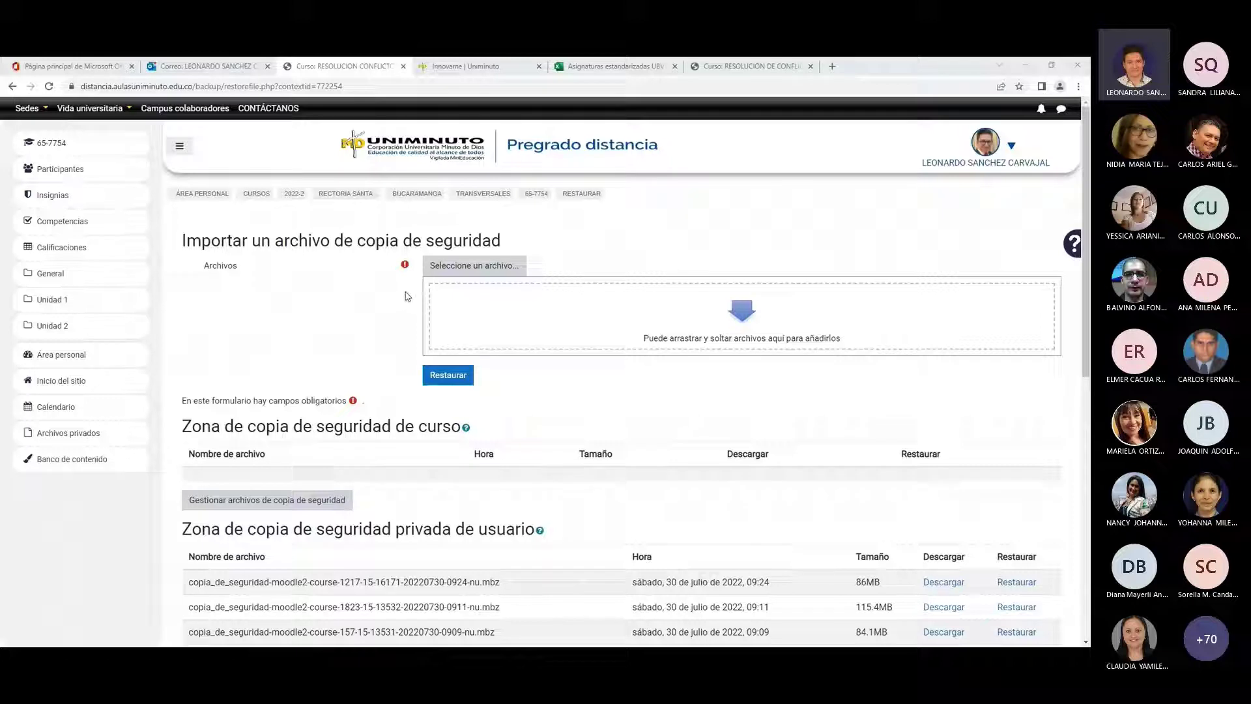
drag(406, 297, 820, 321)
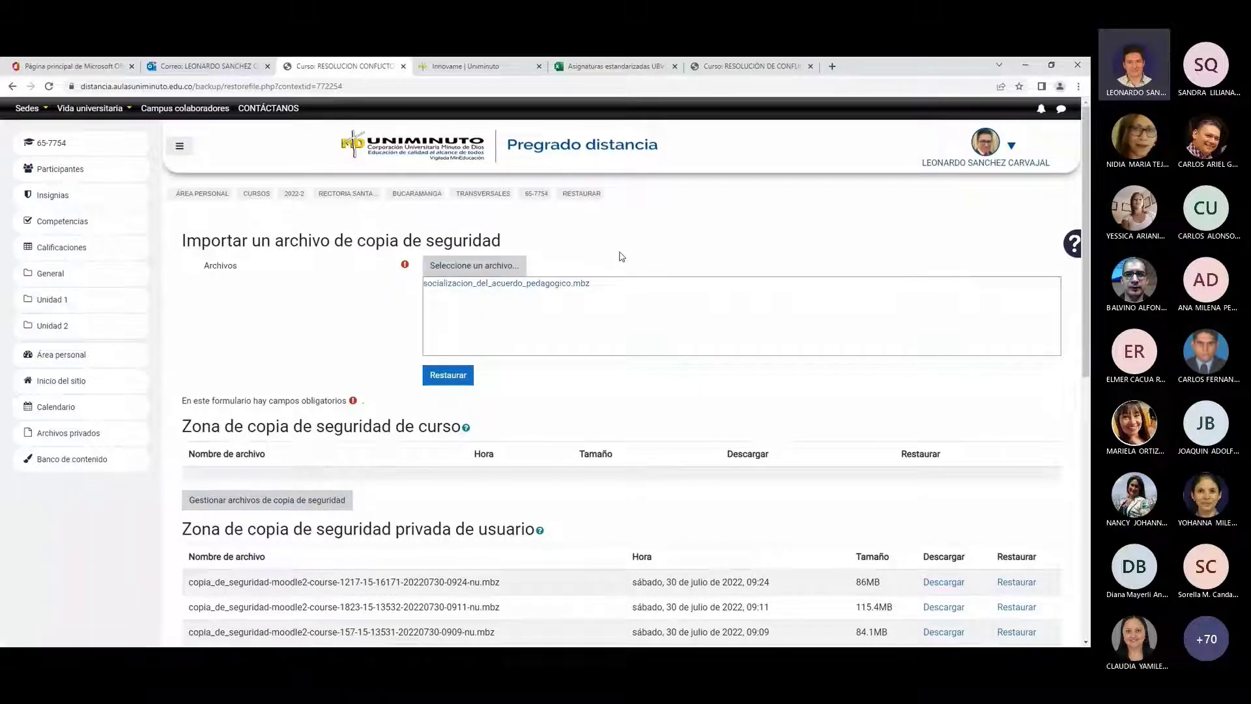
click(452, 381)
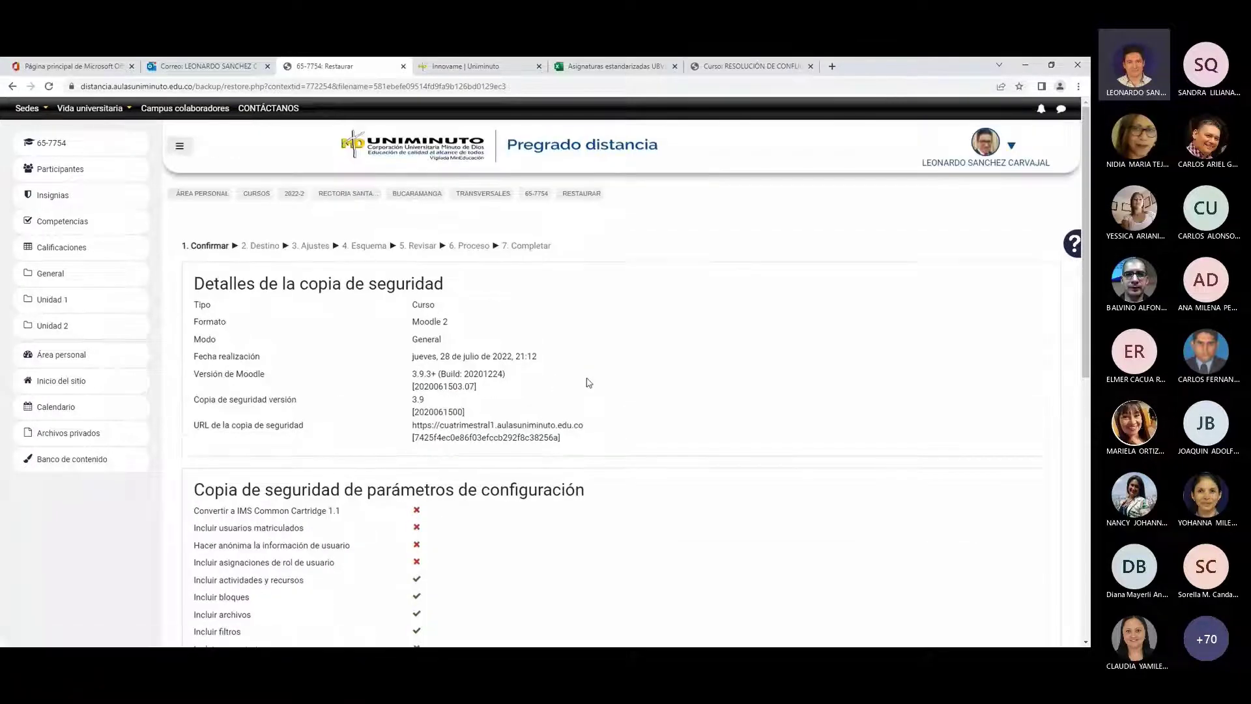
- Accept the backup details and choose to merge the backup with this course as the restore destination
scroll(613, 385, down, 10)
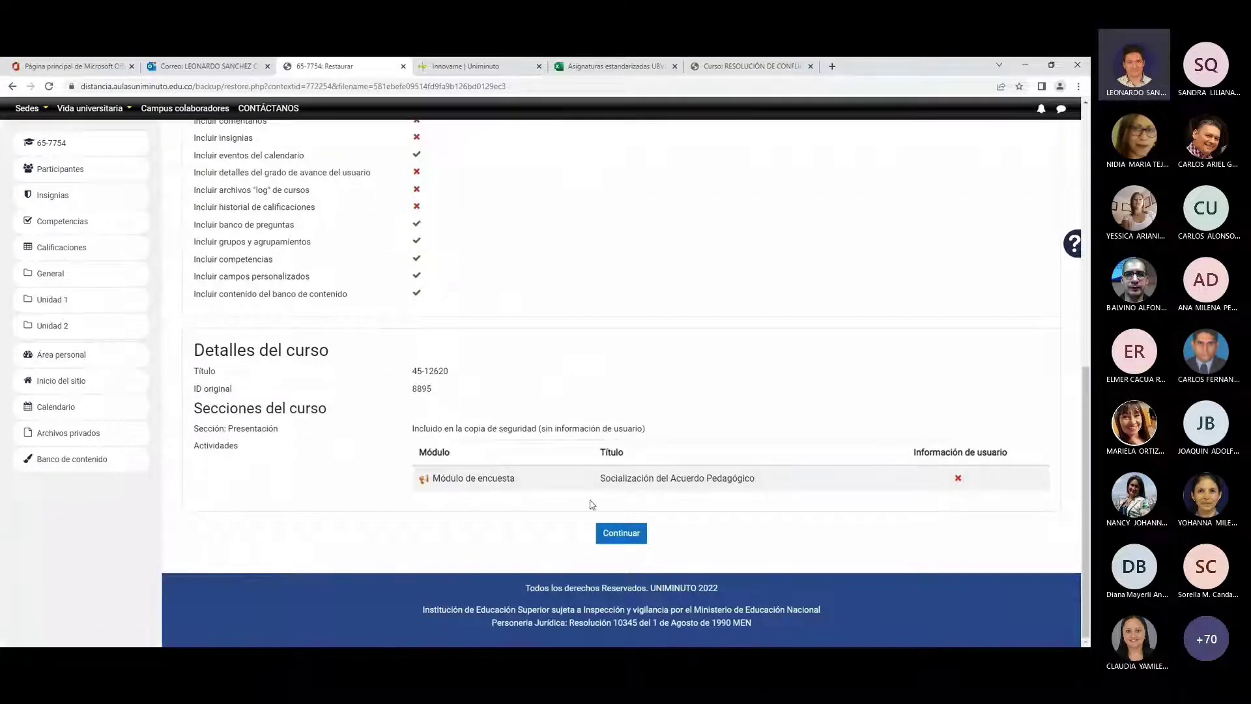
click(619, 539)
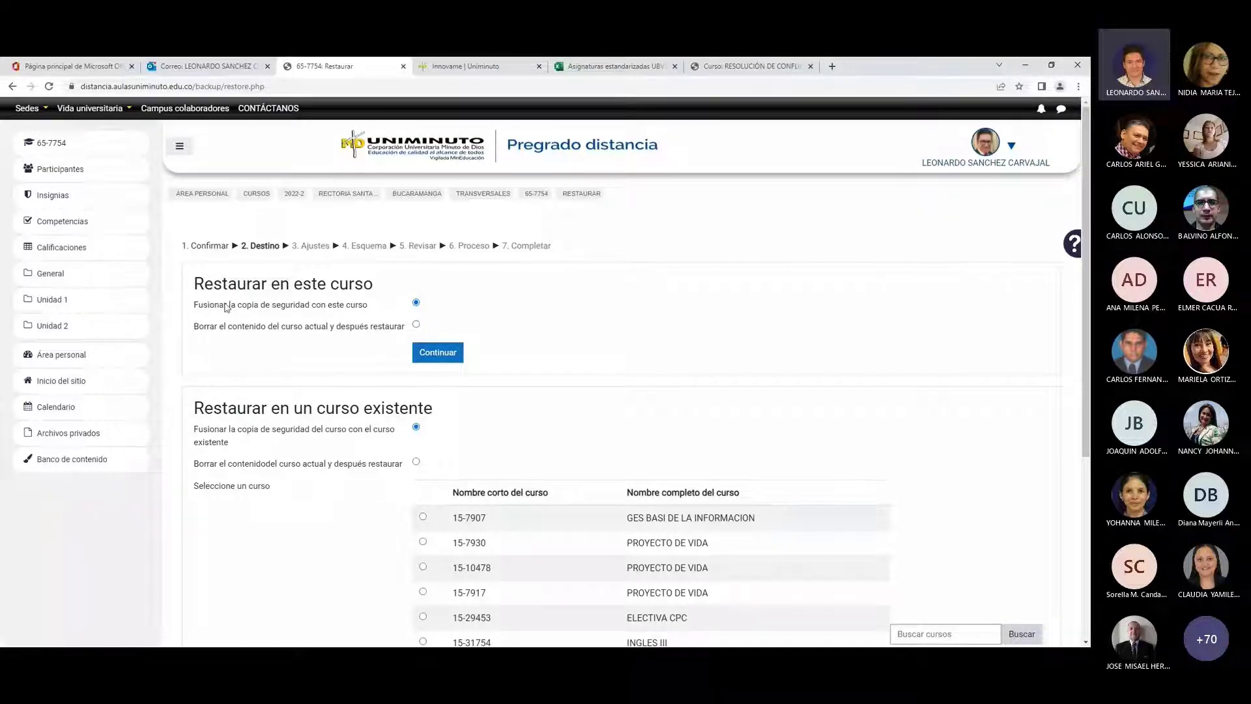
click(434, 356)
- Run the restore with the default settings, including the Presentación section and the Socialización del Acuerdo Pedagógico activity
scroll(559, 456, down, 3)
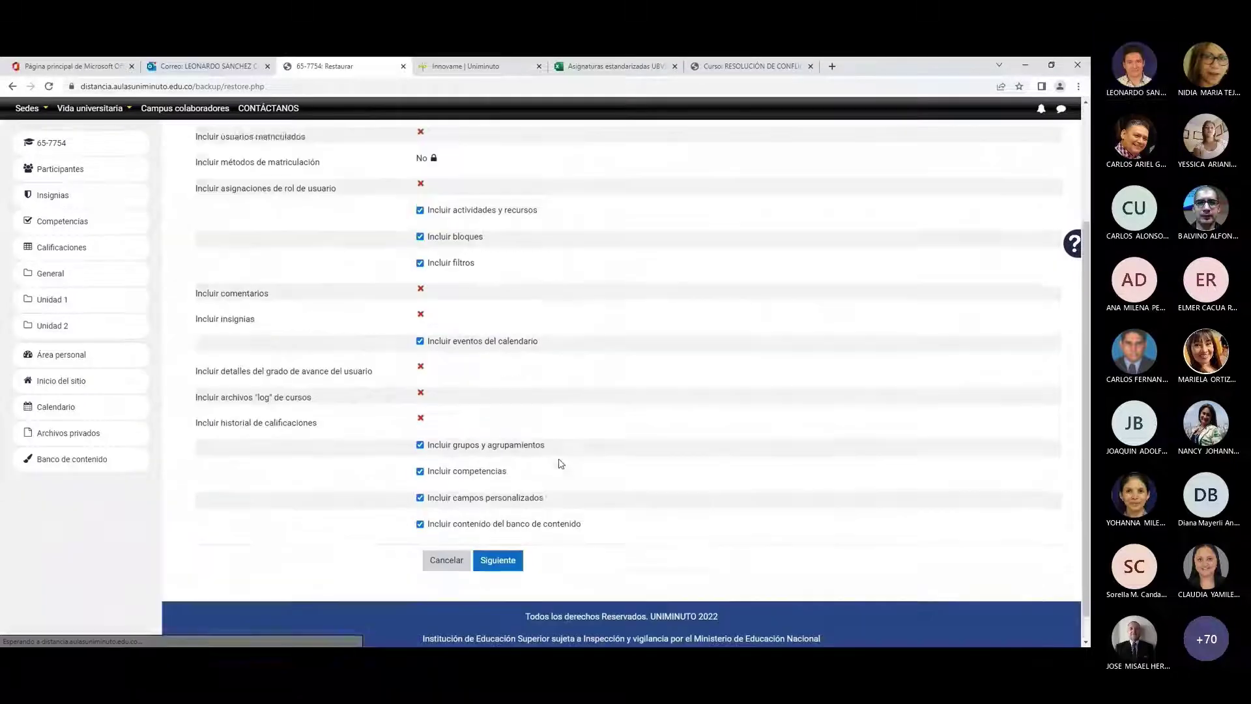
click(514, 534)
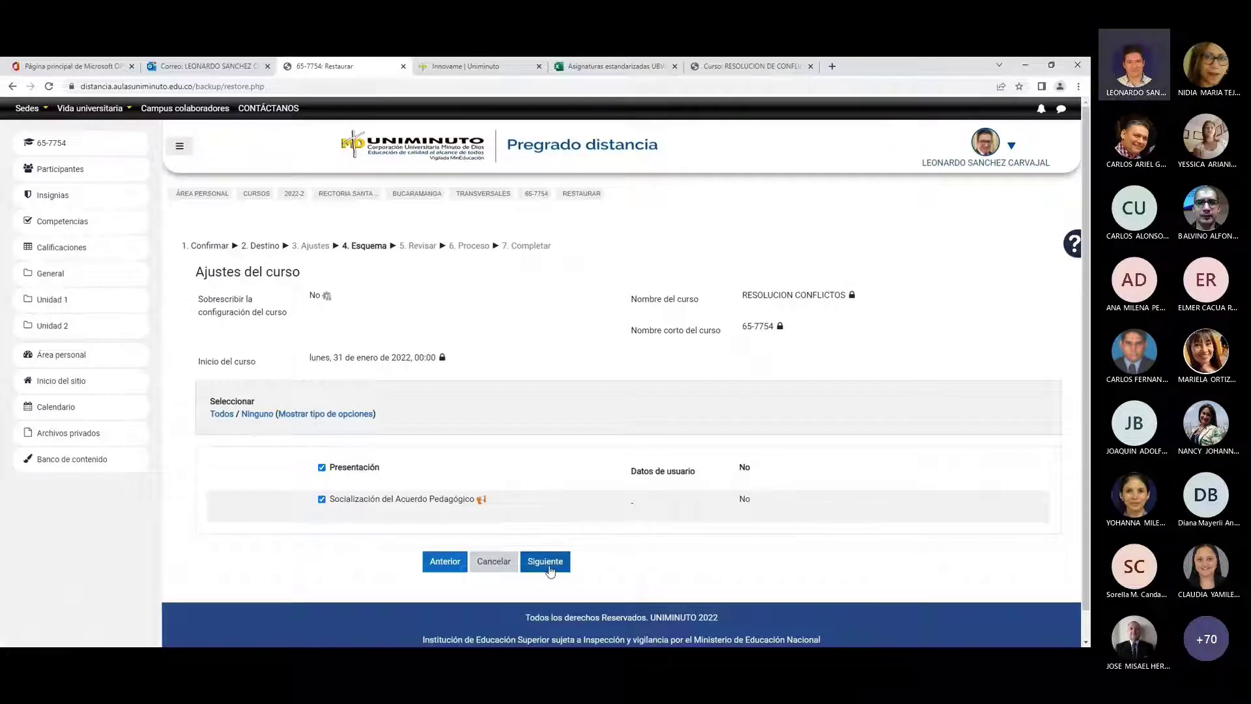
click(546, 561)
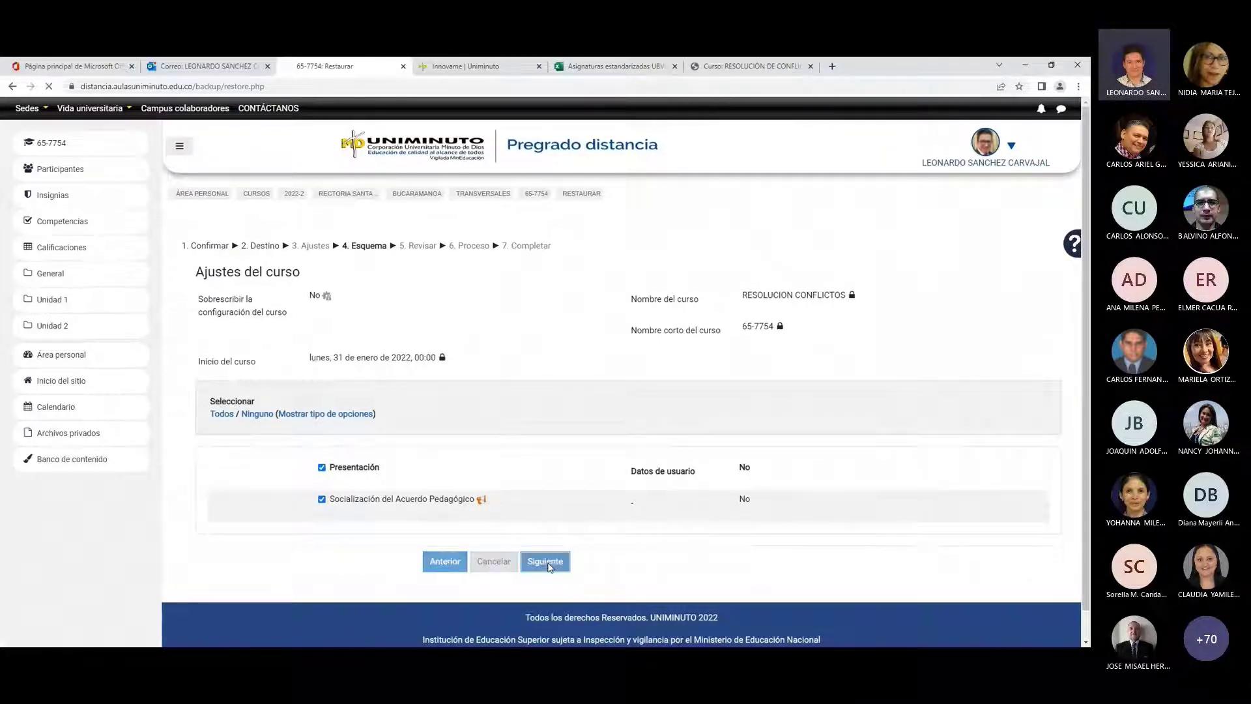
scroll(524, 514, down, 5)
scroll(525, 515, down, 2)
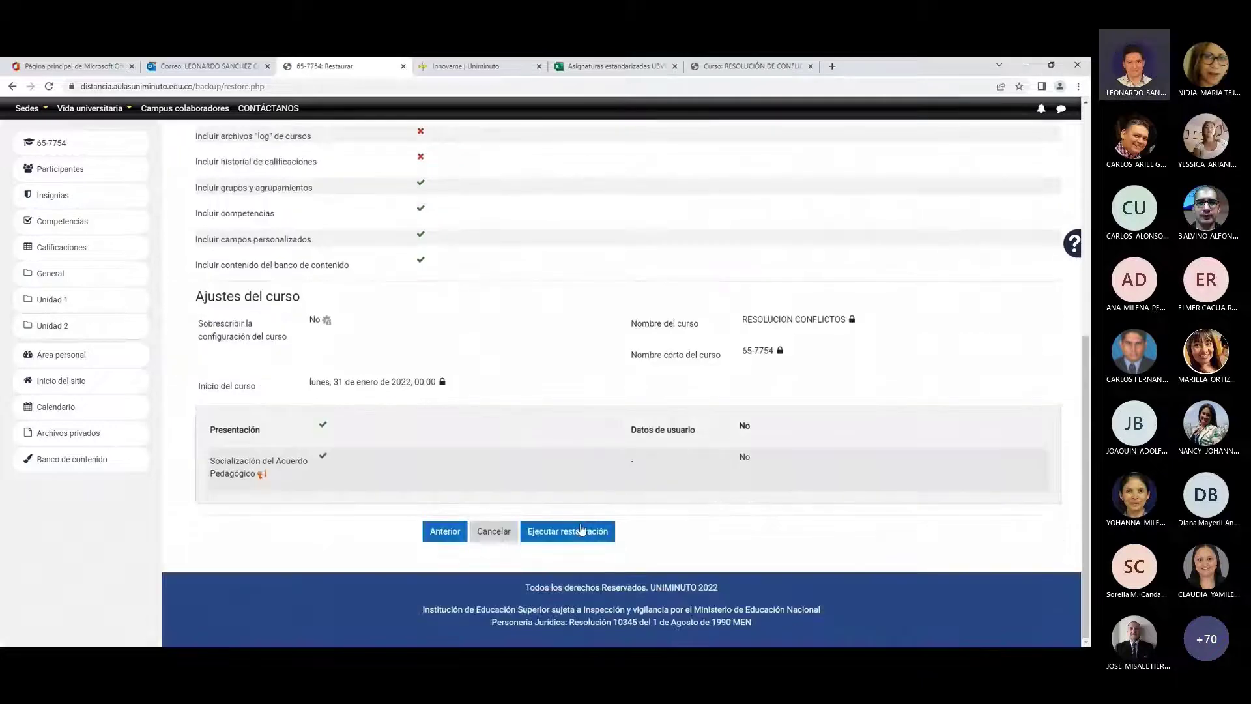
click(579, 534)
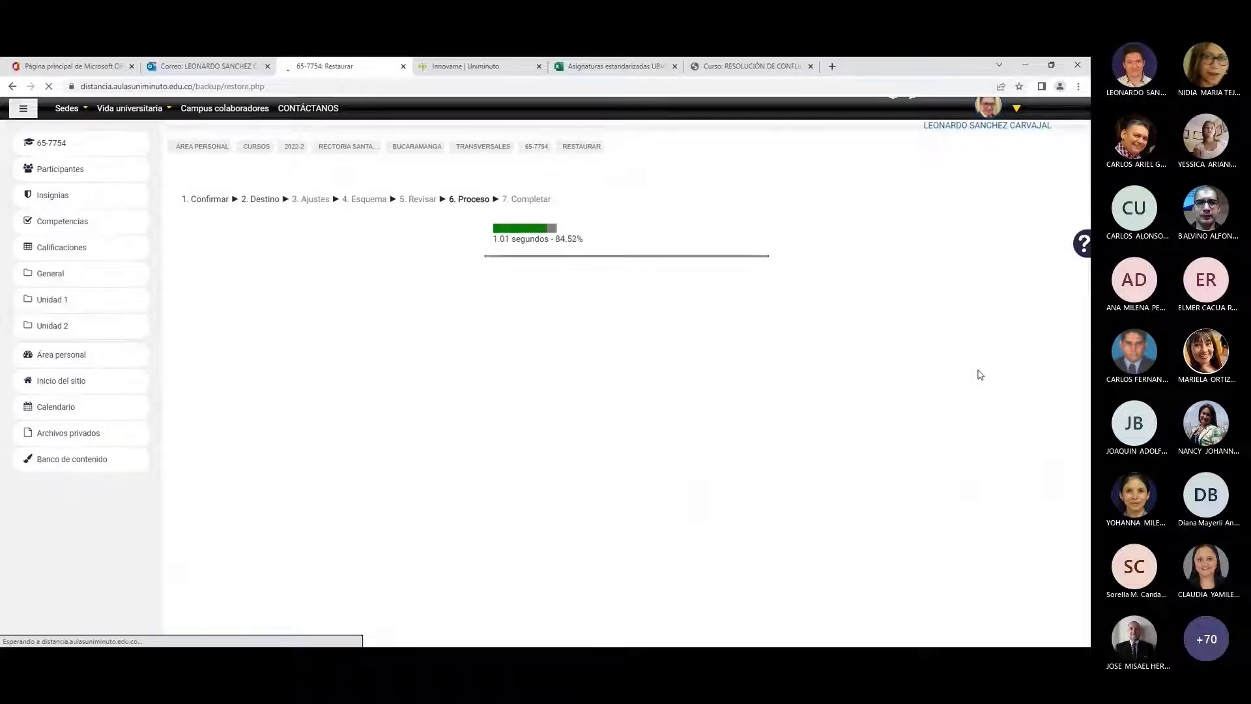
- Continue to the restored course and examine the Actividades Iniciales in its Presentación section for the Socialización del Acuerdo Pedagógico activity
click(630, 318)
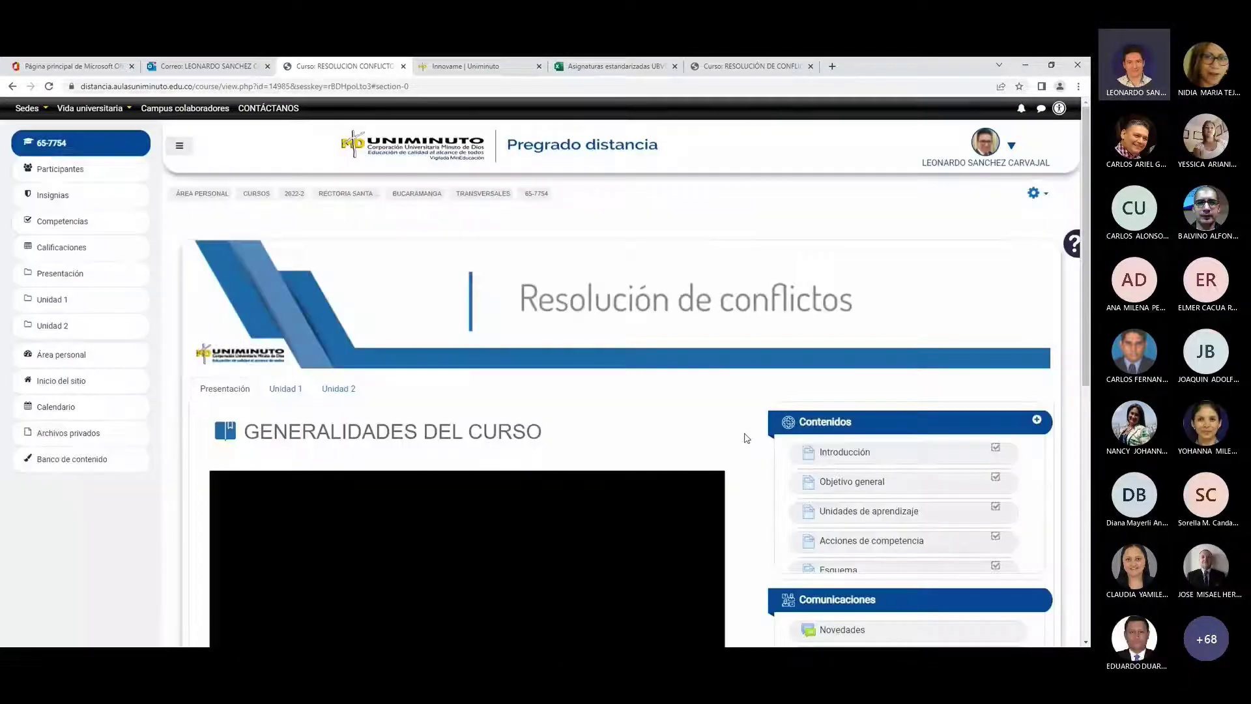
scroll(746, 435, down, 8)
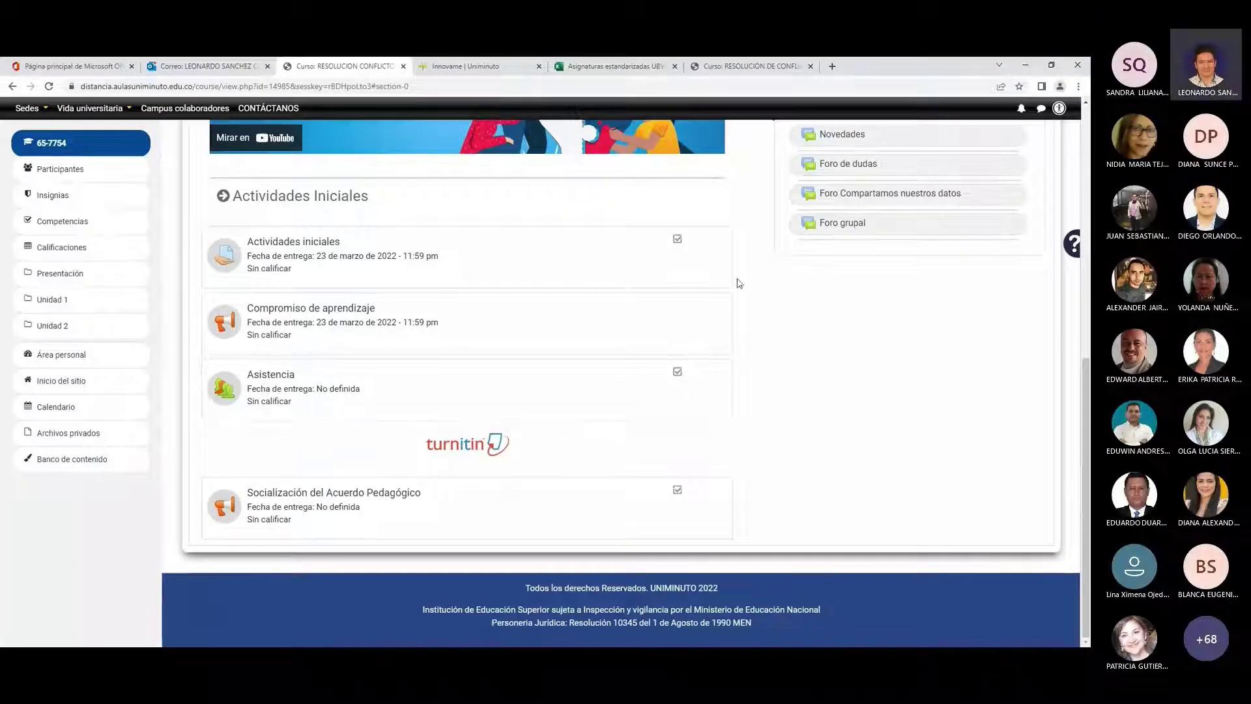
scroll(750, 310, up, 1)
scroll(755, 314, up, 5)
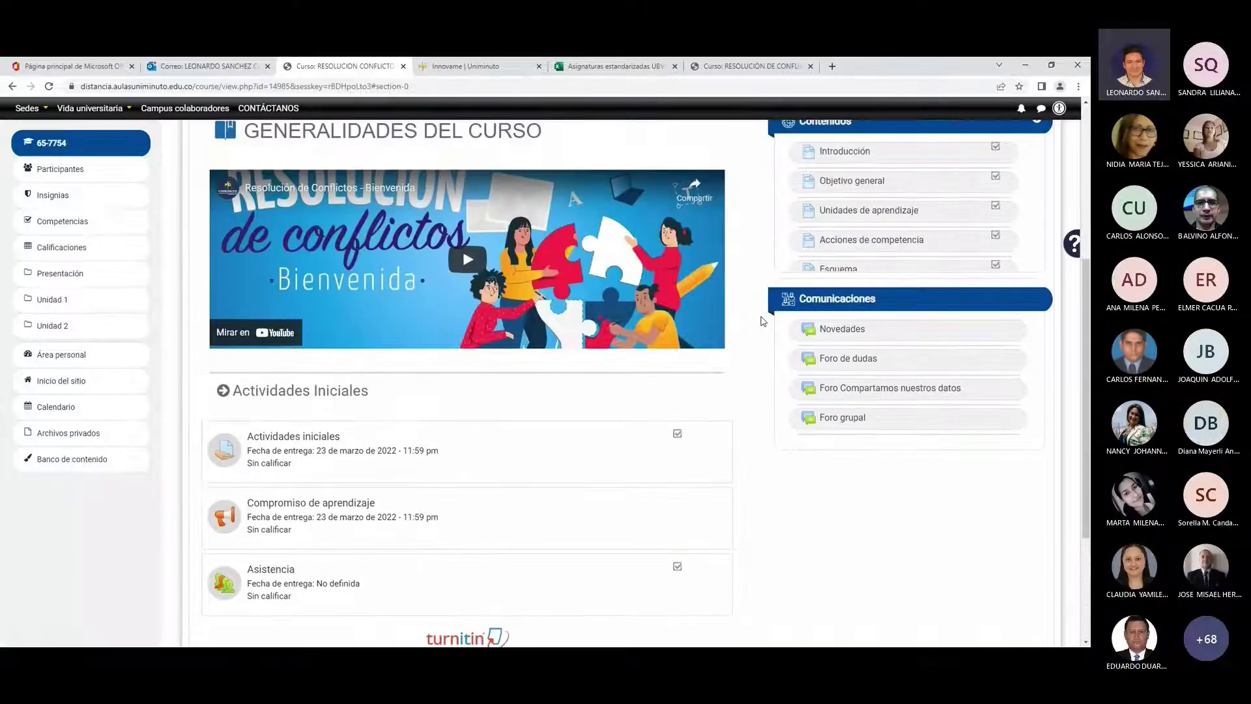
scroll(762, 324, up, 2)
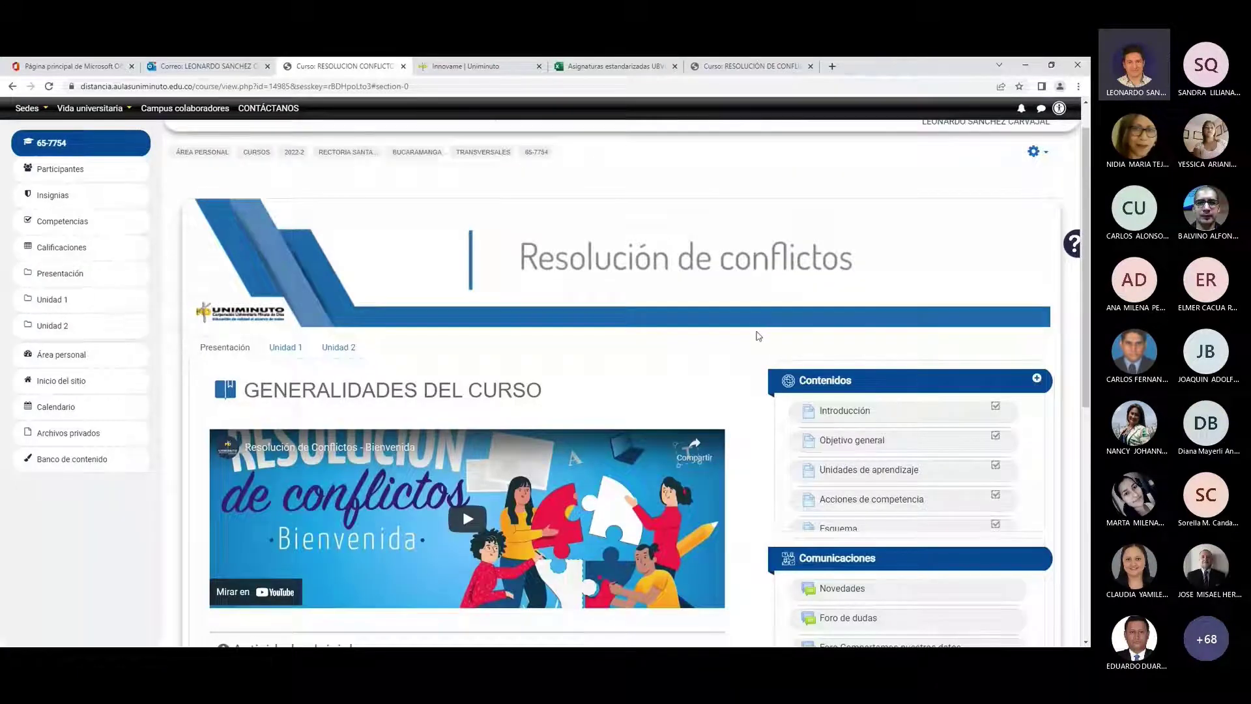
scroll(671, 205, up, 1)
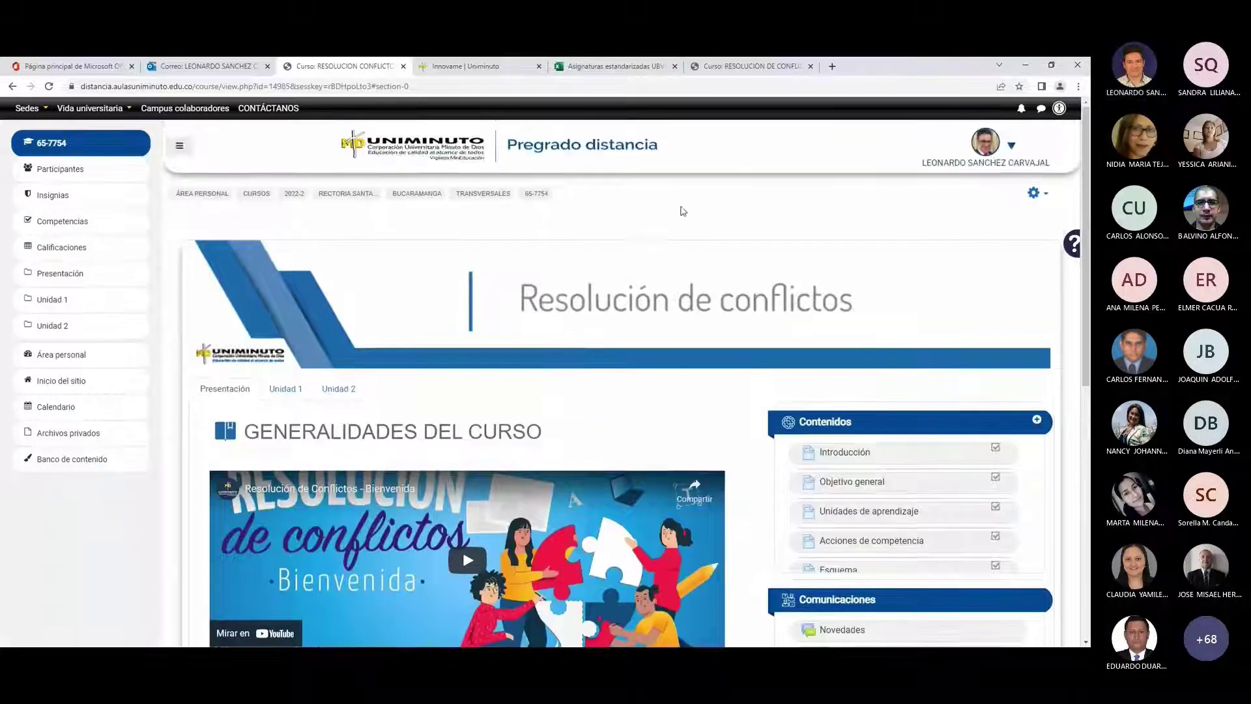
- Log out of Moodle Padre and close its page
click(798, 67)
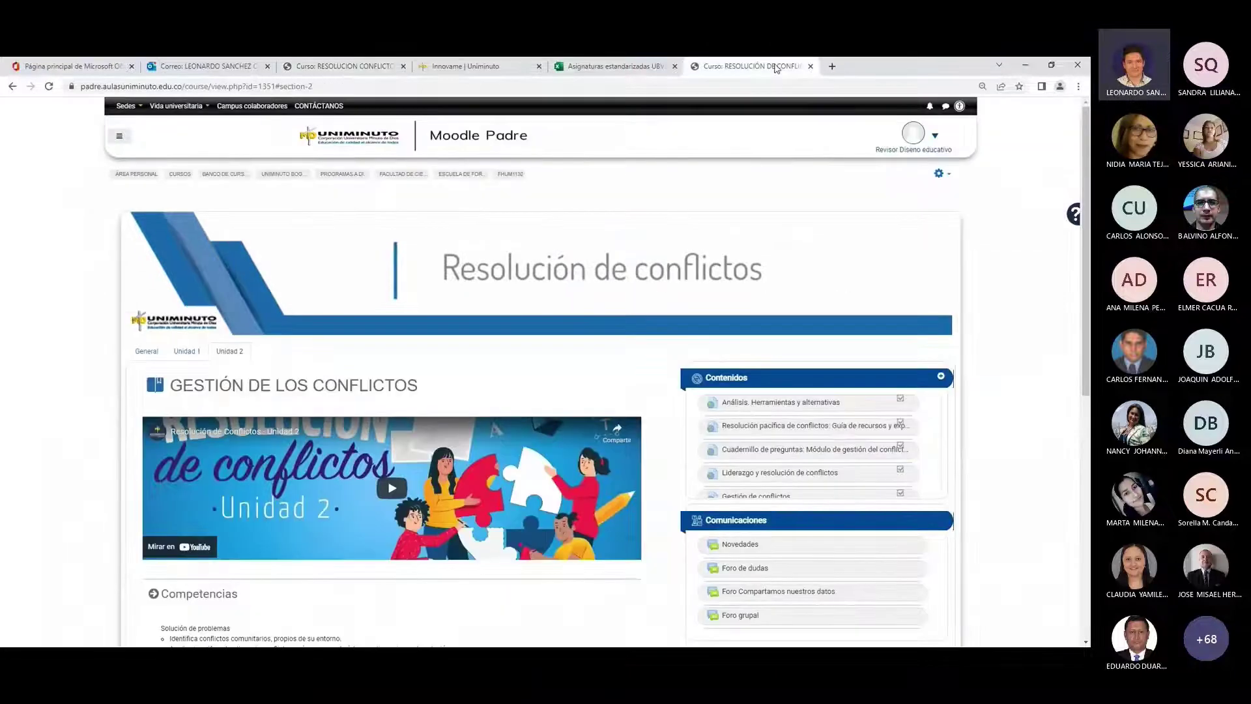
click(914, 132)
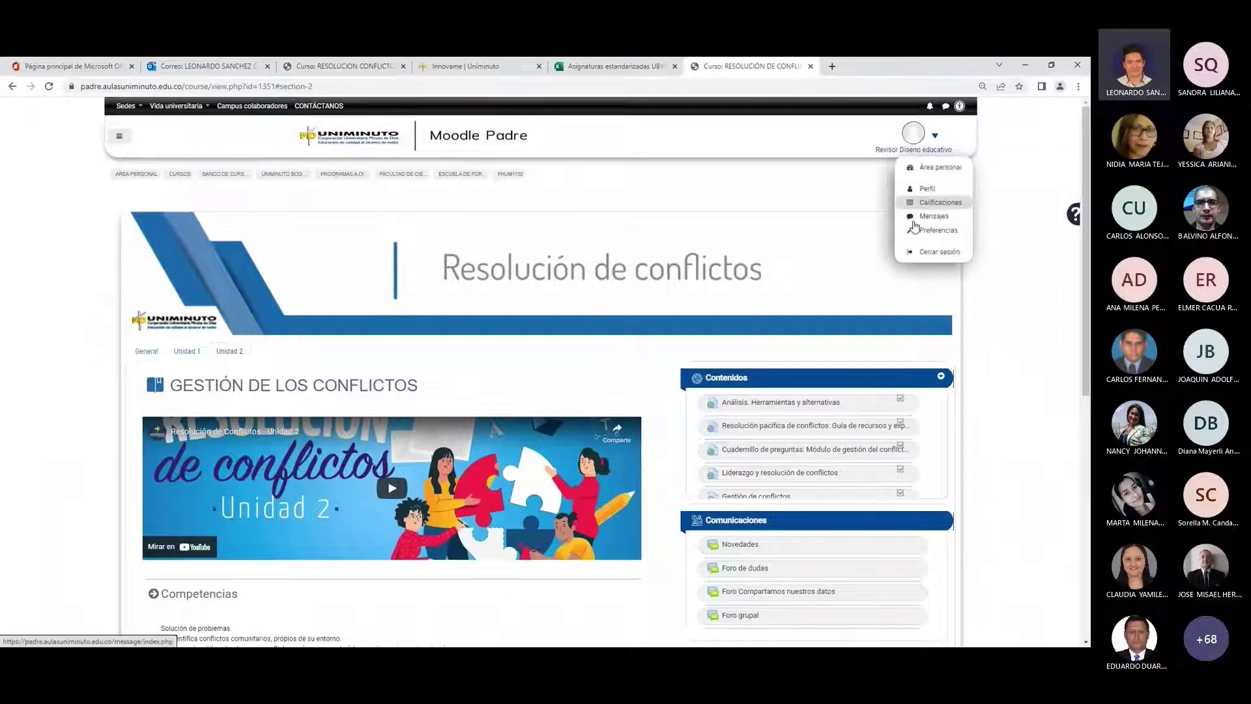
click(930, 252)
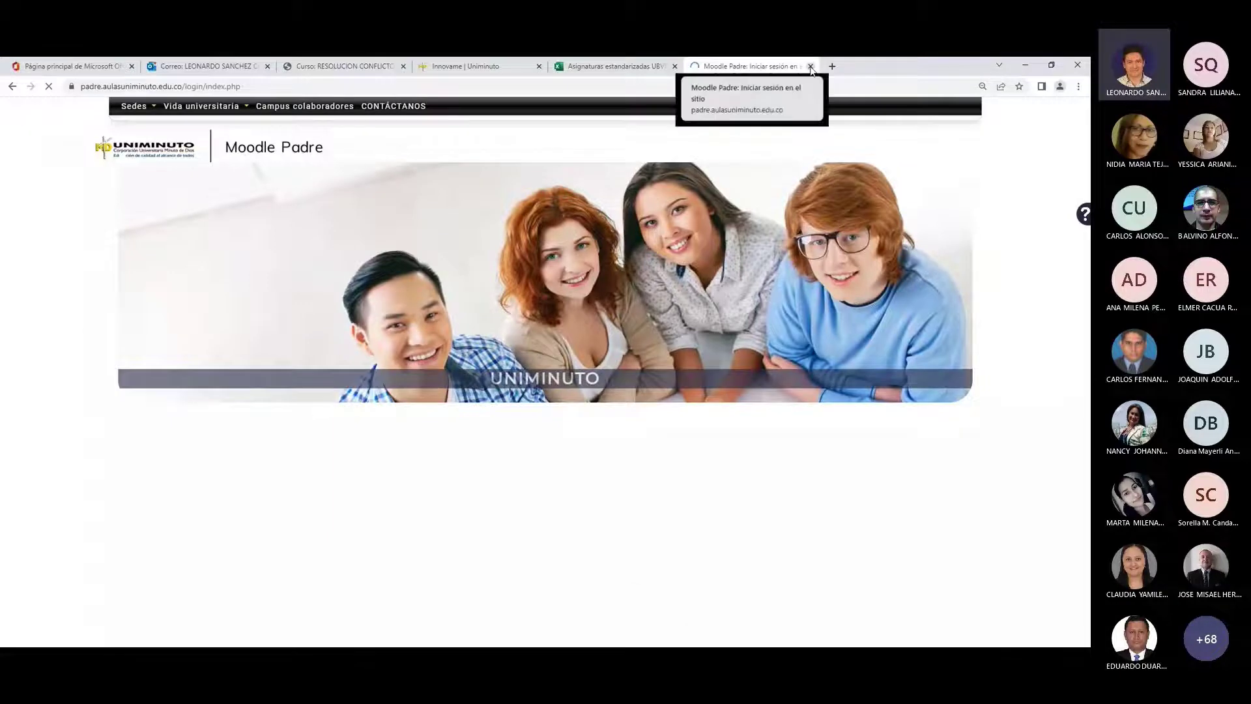
click(810, 66)
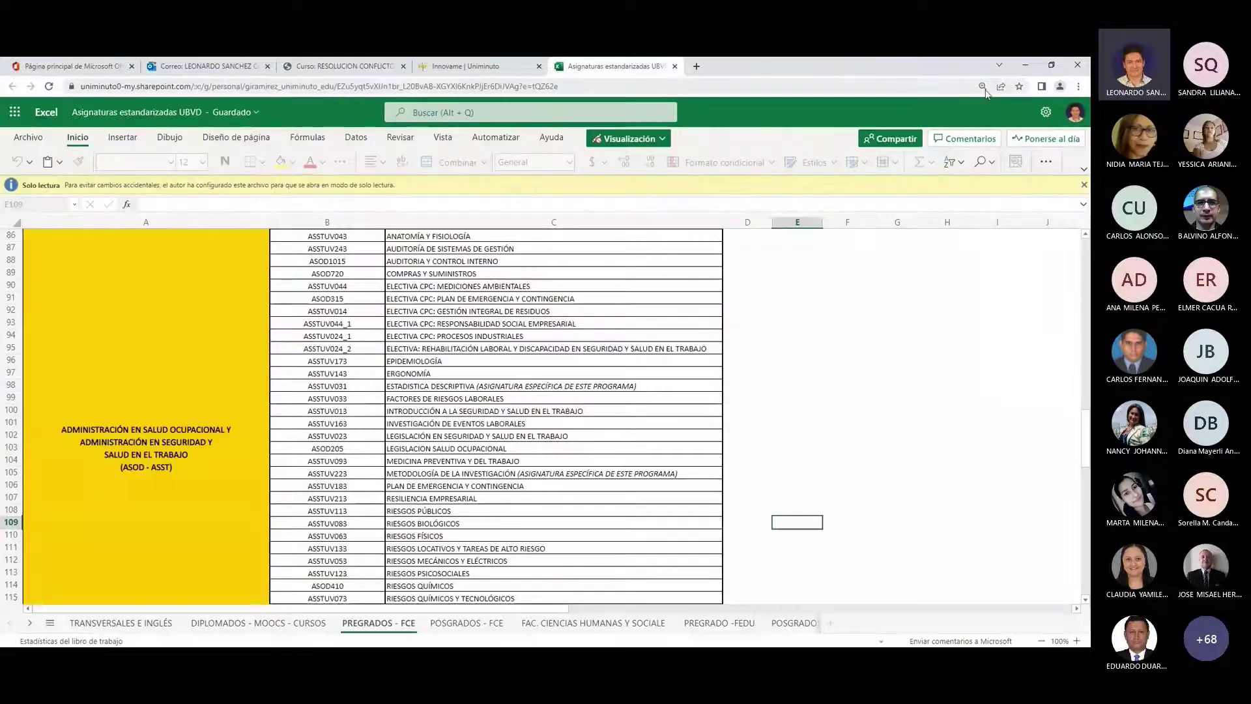
- From course 65-7754, go to the Bucaramanga category, search courses for 7659 and open the ELECTIVA CMD course in the PSID category
click(1051, 64)
click(365, 150)
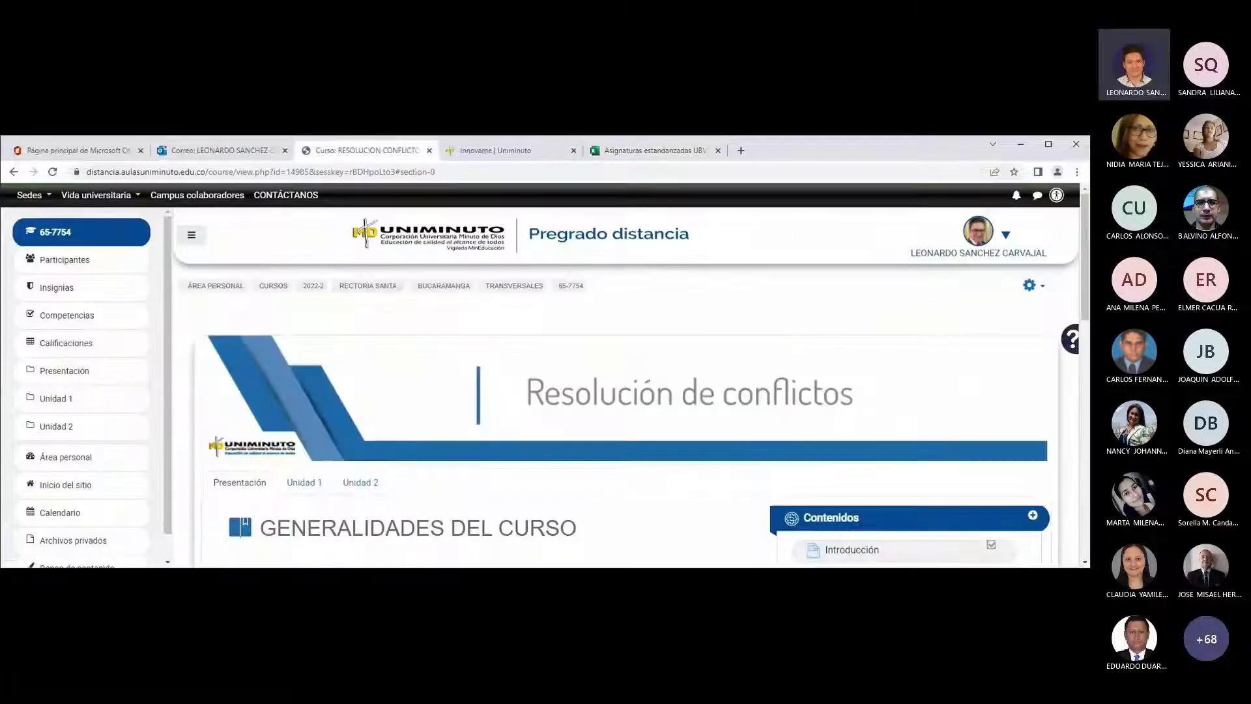
click(1048, 147)
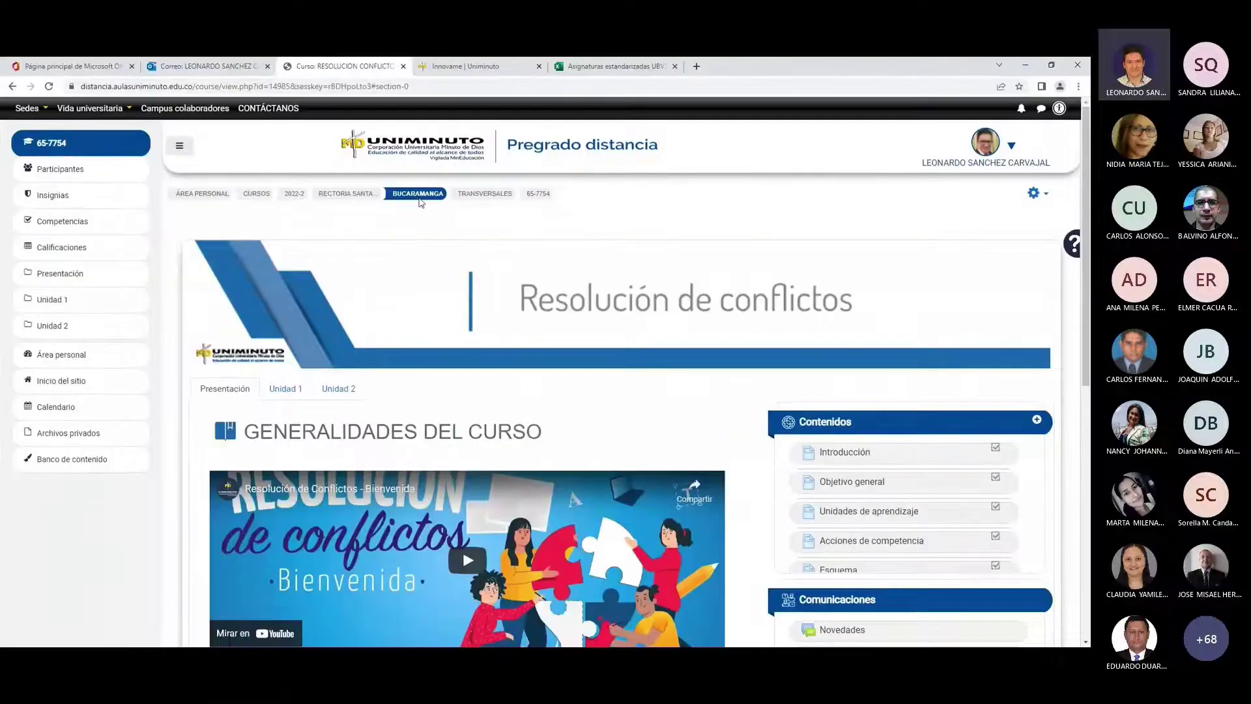
click(414, 193)
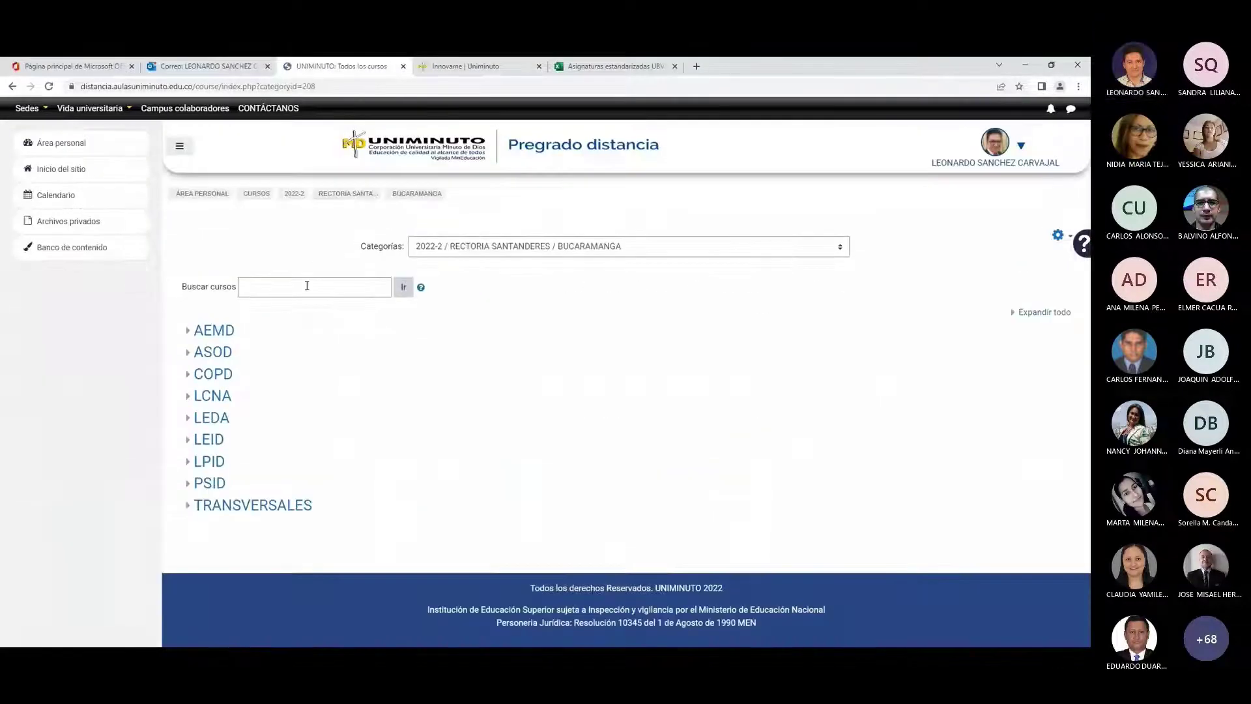
click(309, 284)
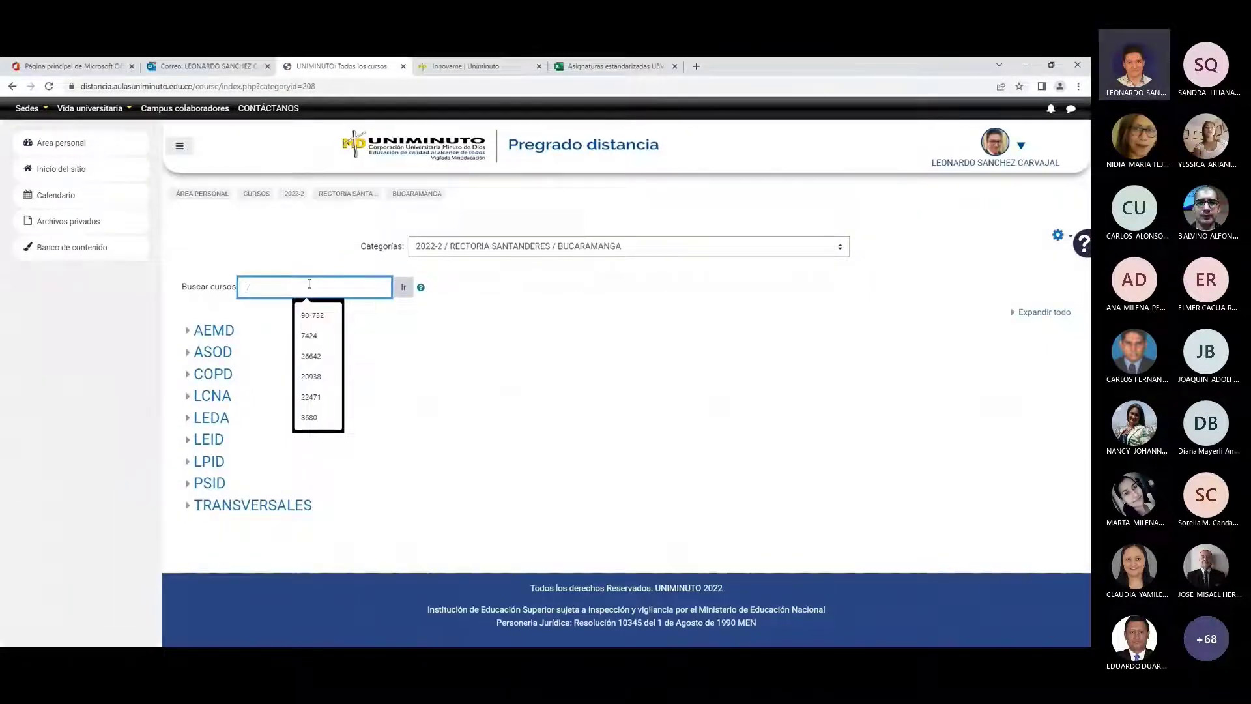
text(7659)
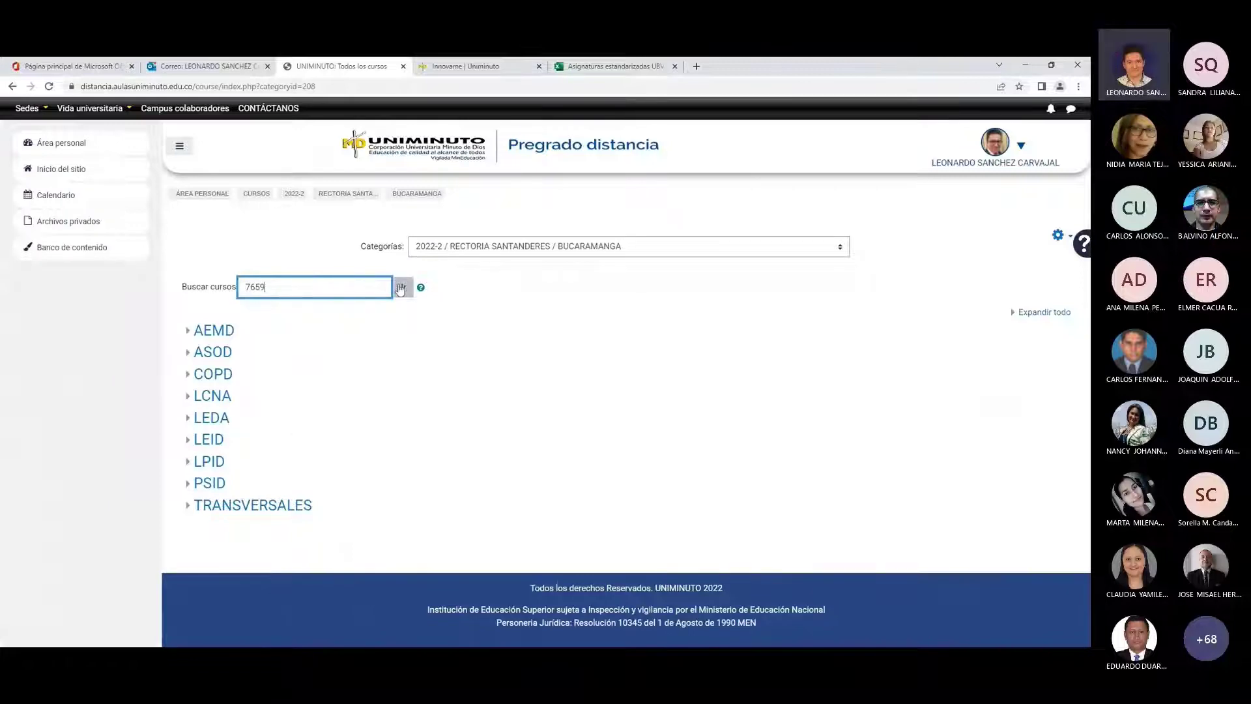
click(404, 287)
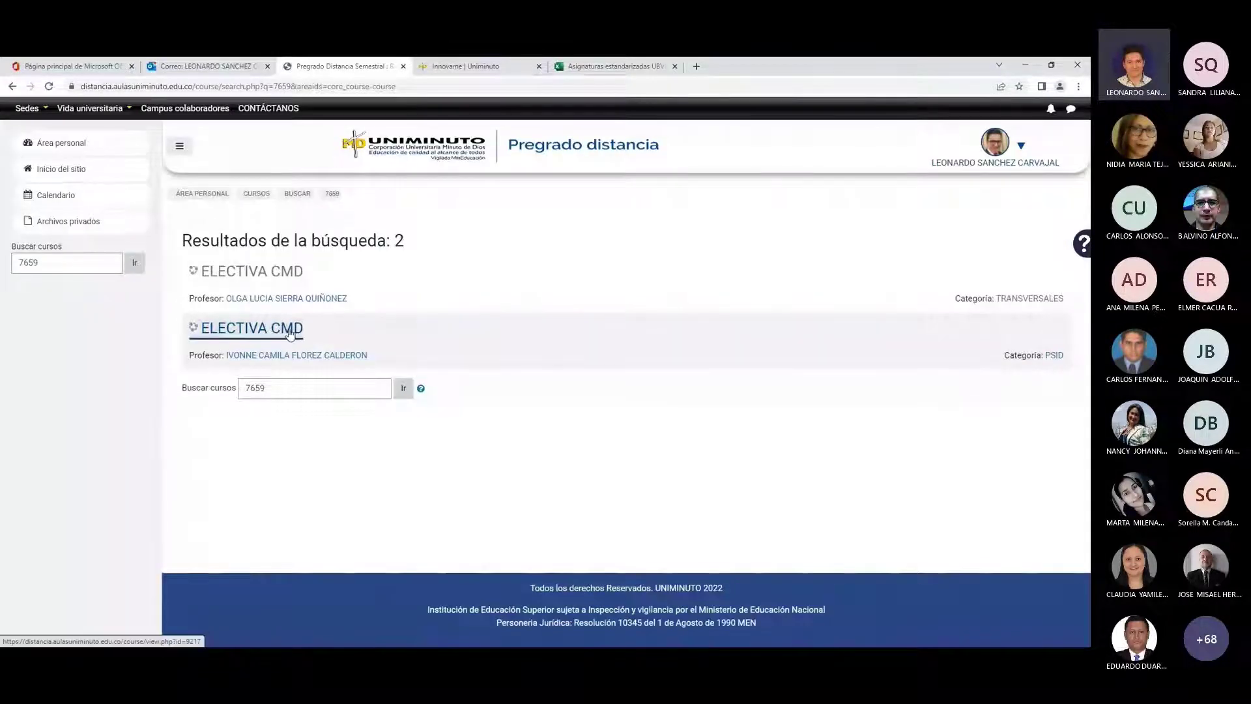
click(291, 329)
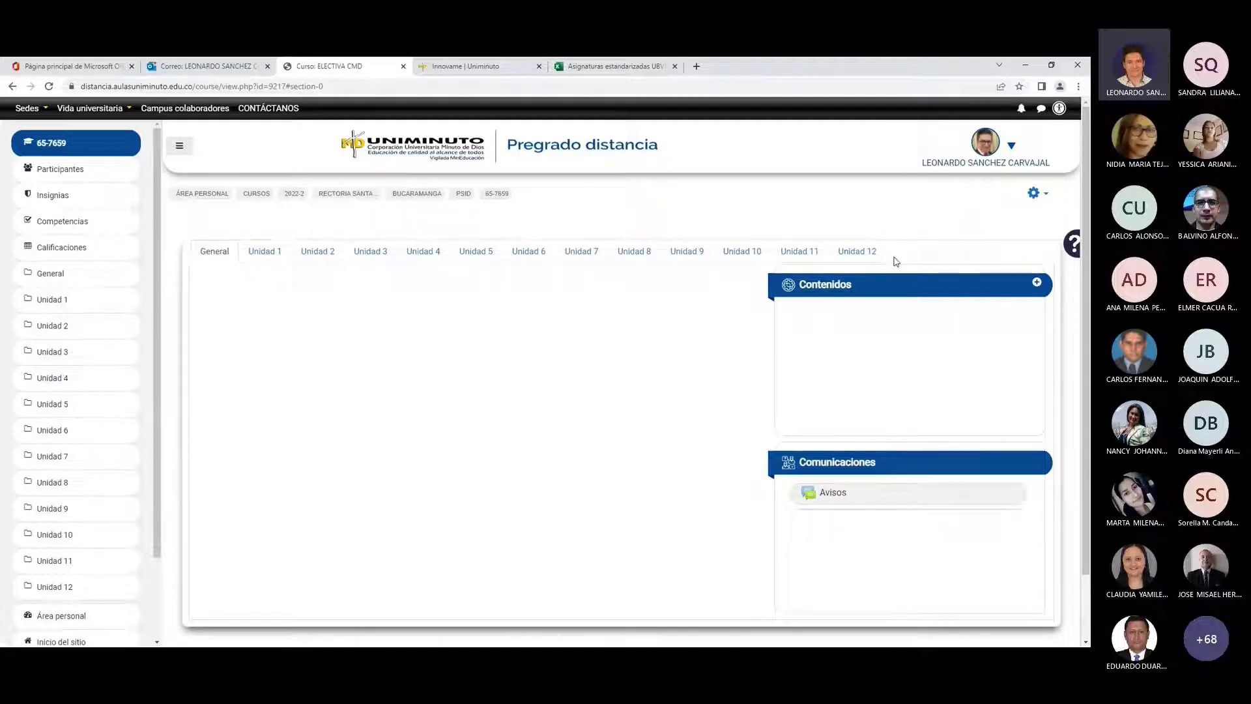
- Change the course format of ELECTIVA CMD (65-7659) to the layout with Tema tabs and save the settings
click(1034, 194)
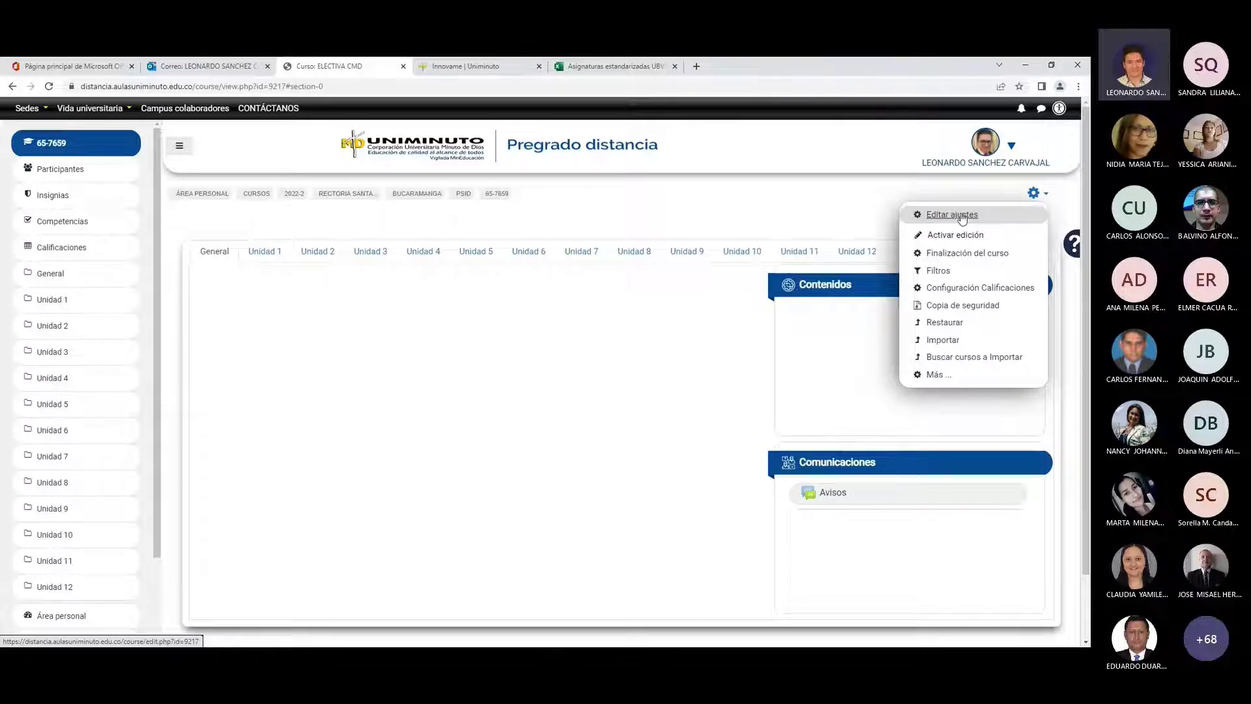
click(962, 217)
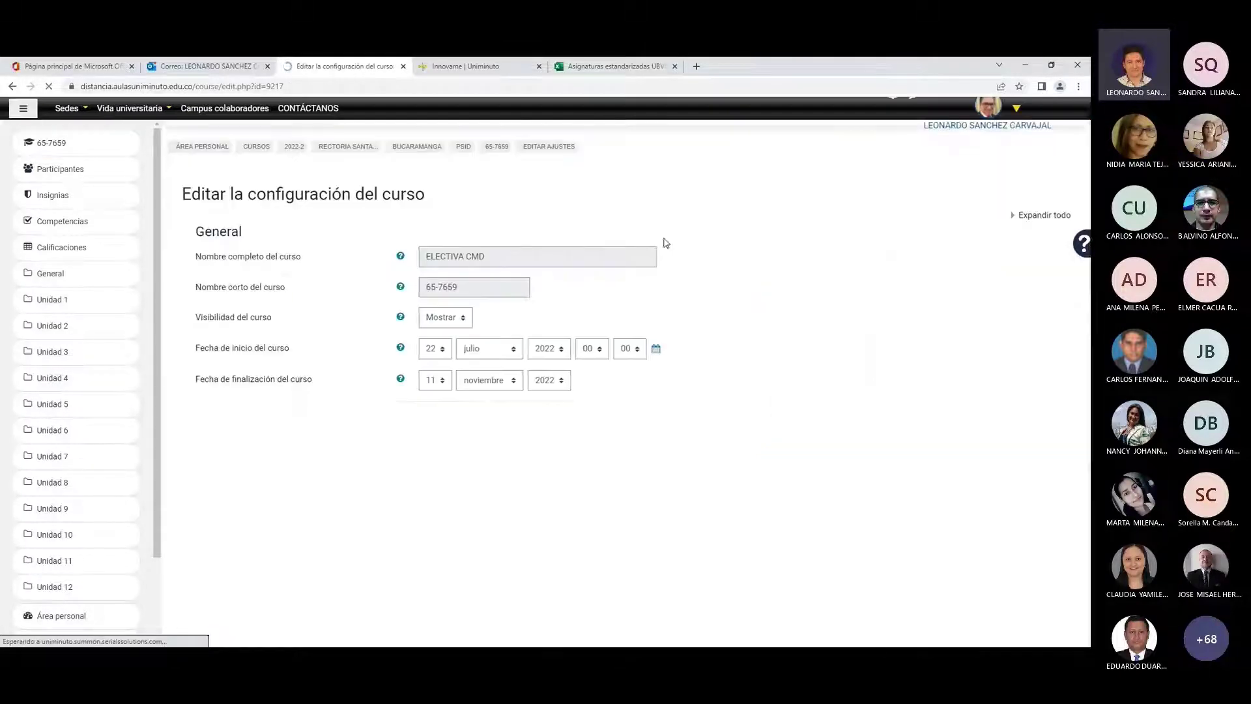
scroll(329, 421, down, 10)
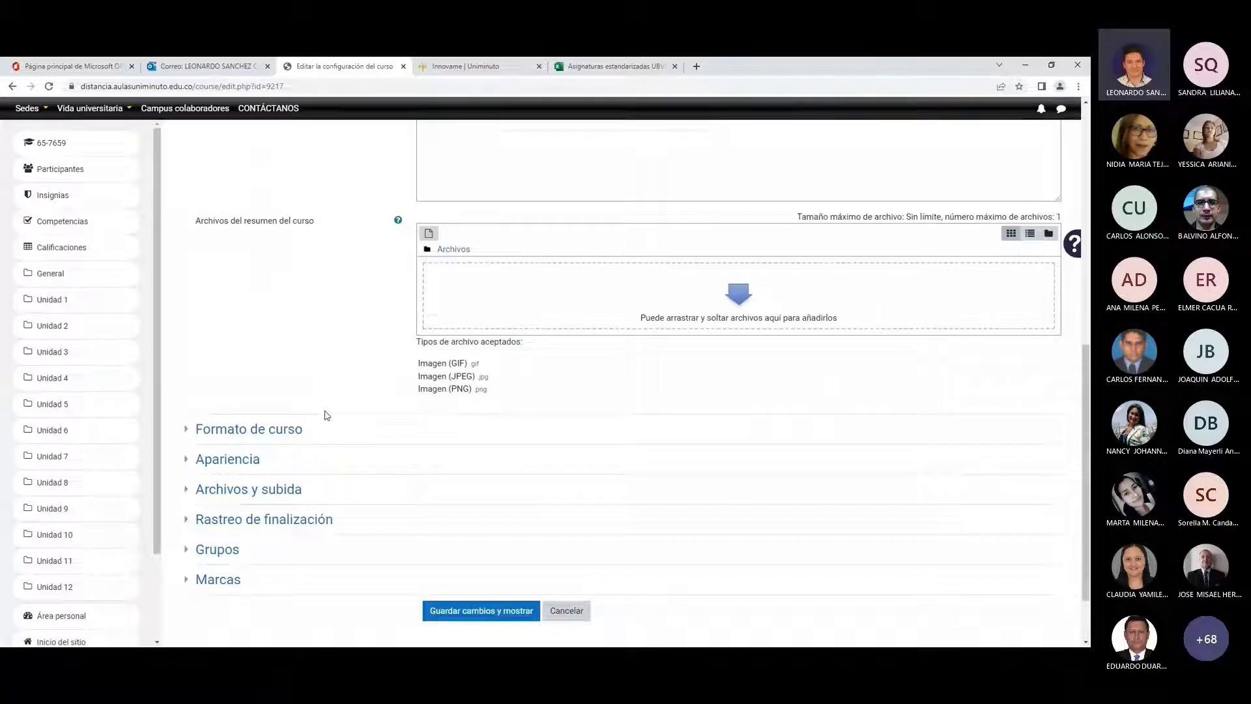
scroll(326, 417, down, 1)
click(291, 380)
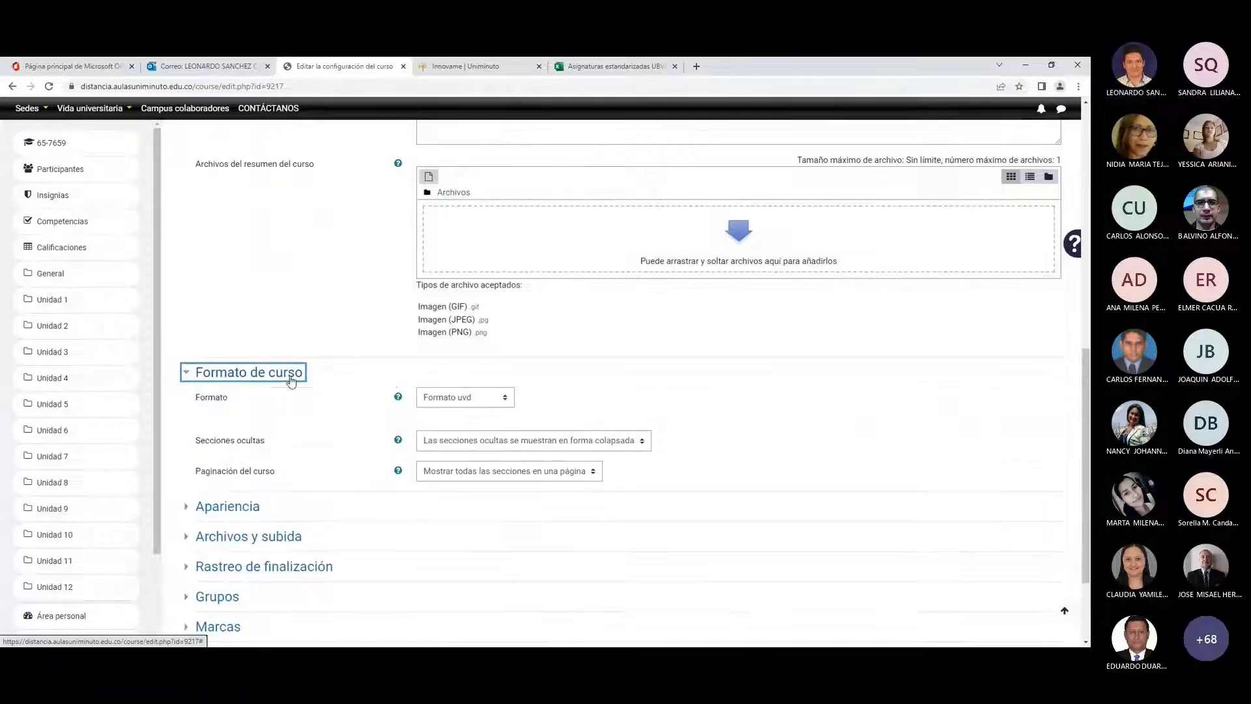
click(483, 403)
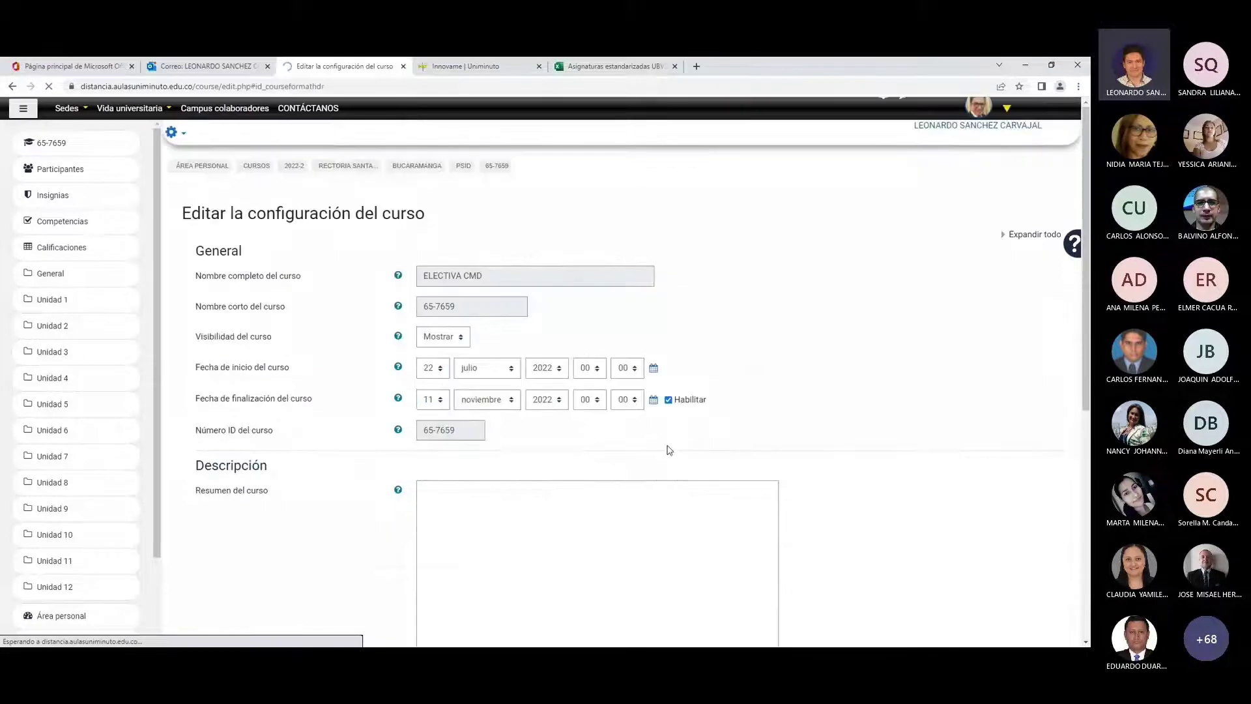
click(473, 567)
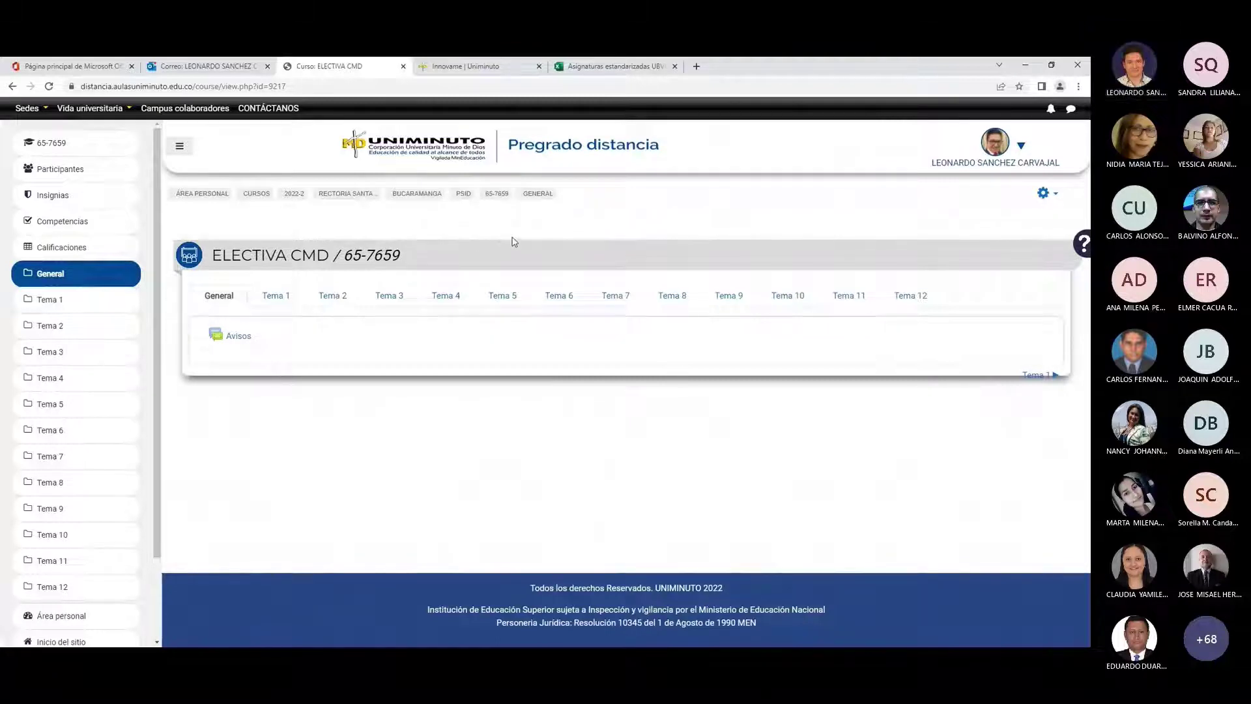
click(1044, 195)
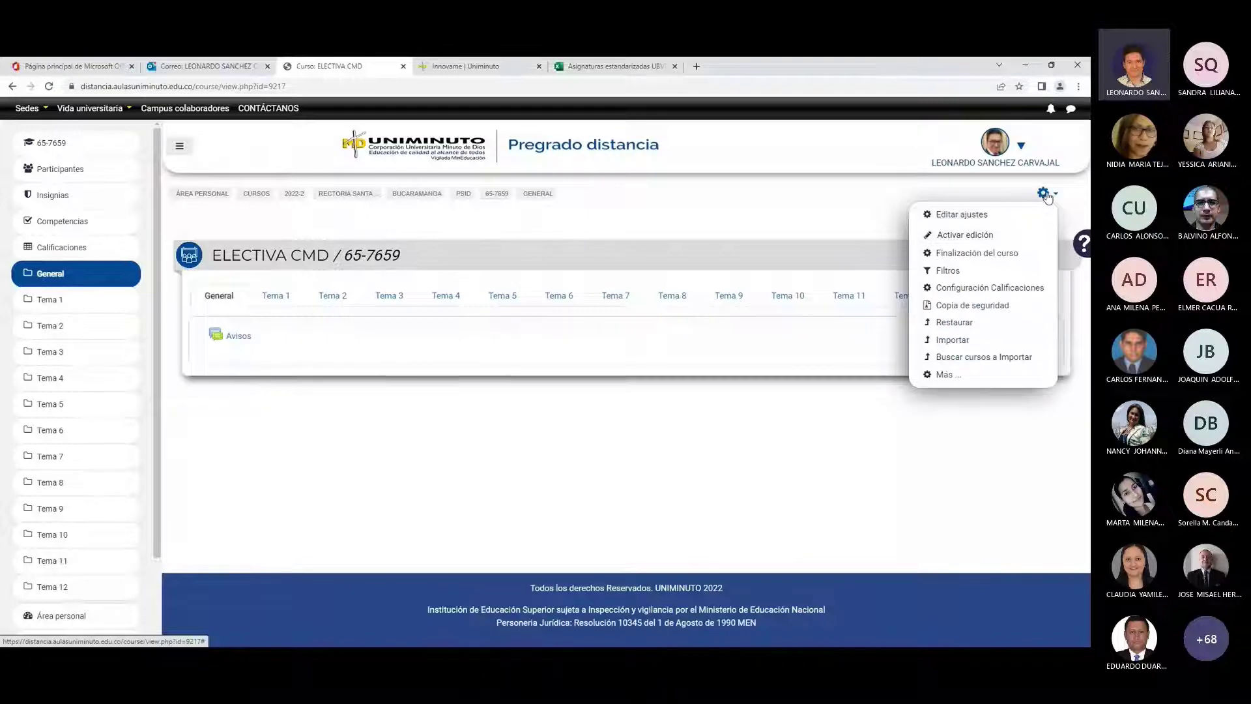
click(962, 326)
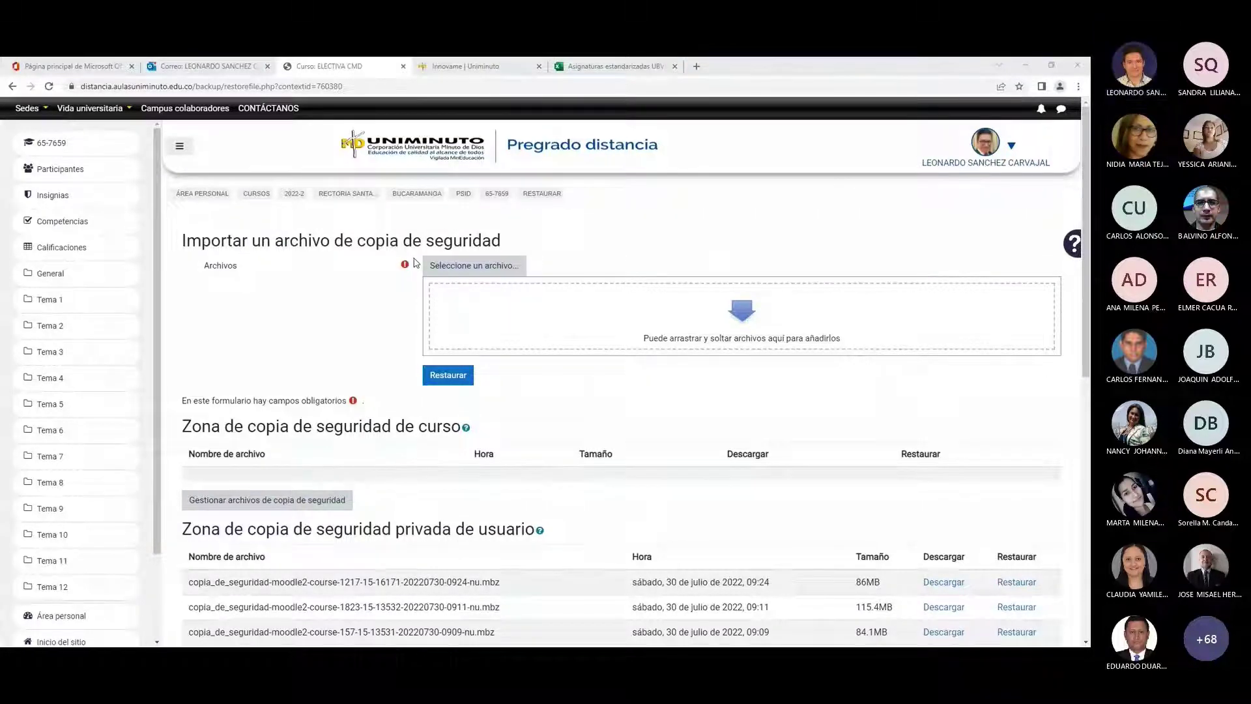
click(510, 267)
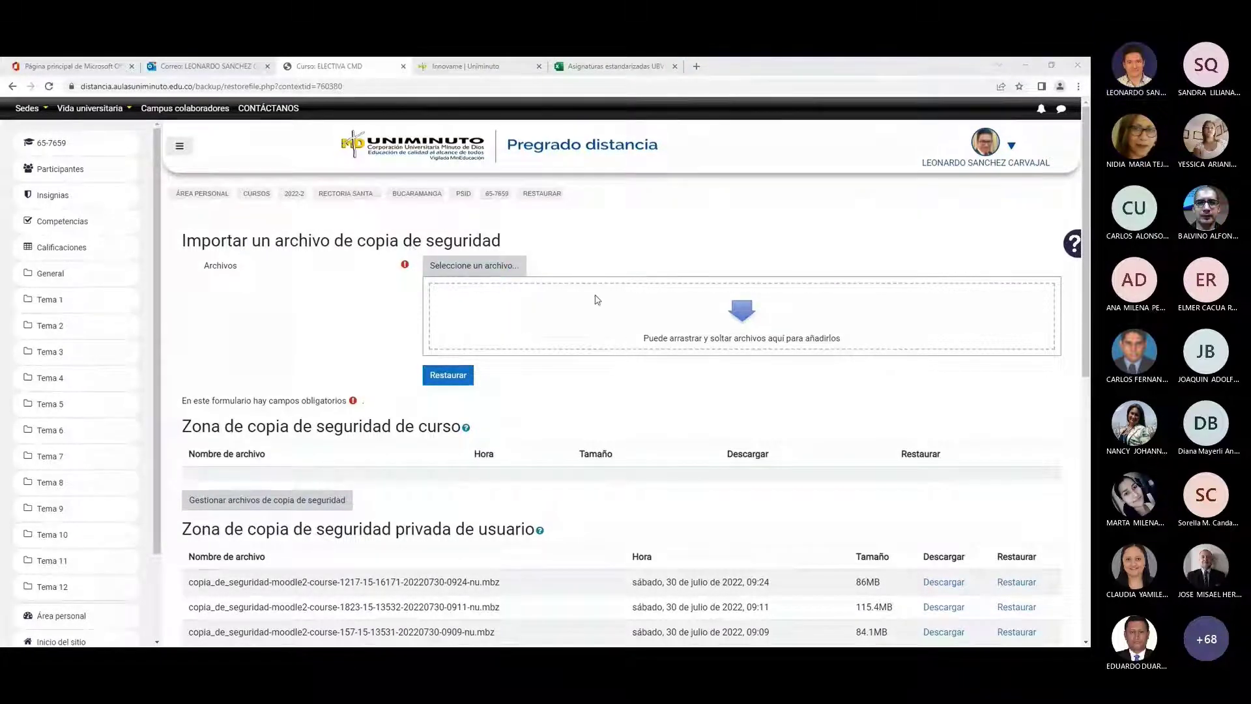
drag(595, 299, 882, 324)
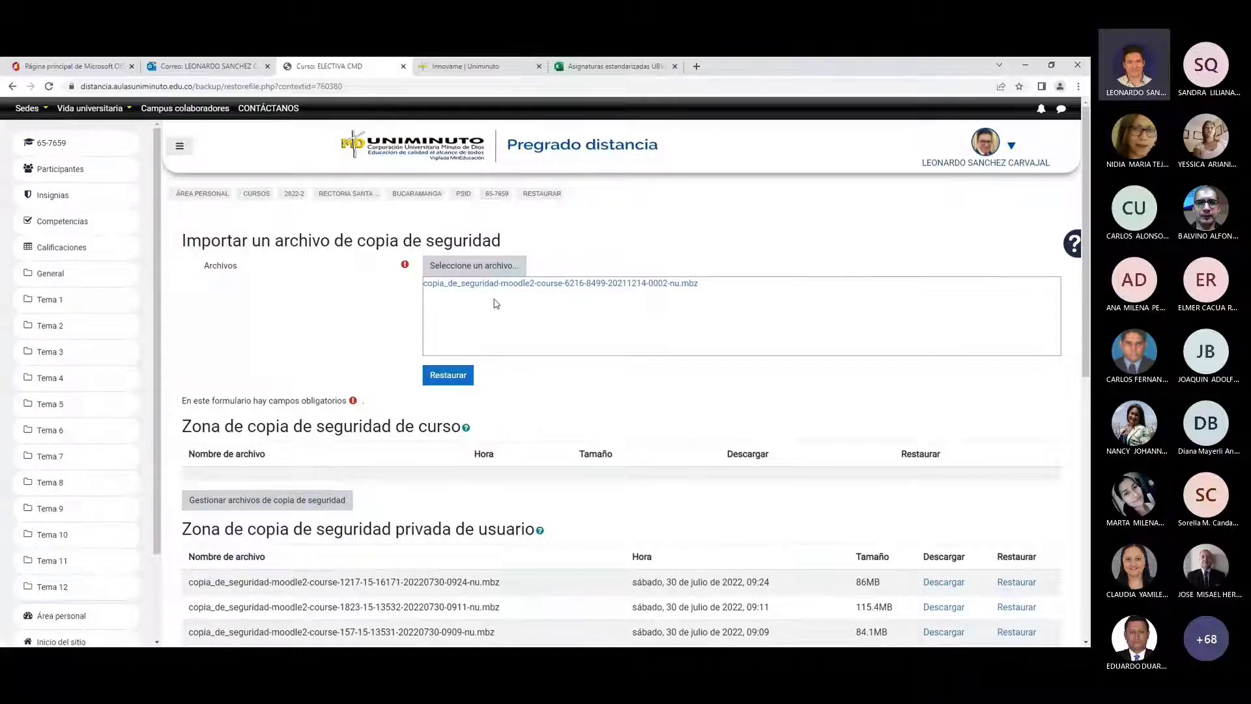
click(450, 377)
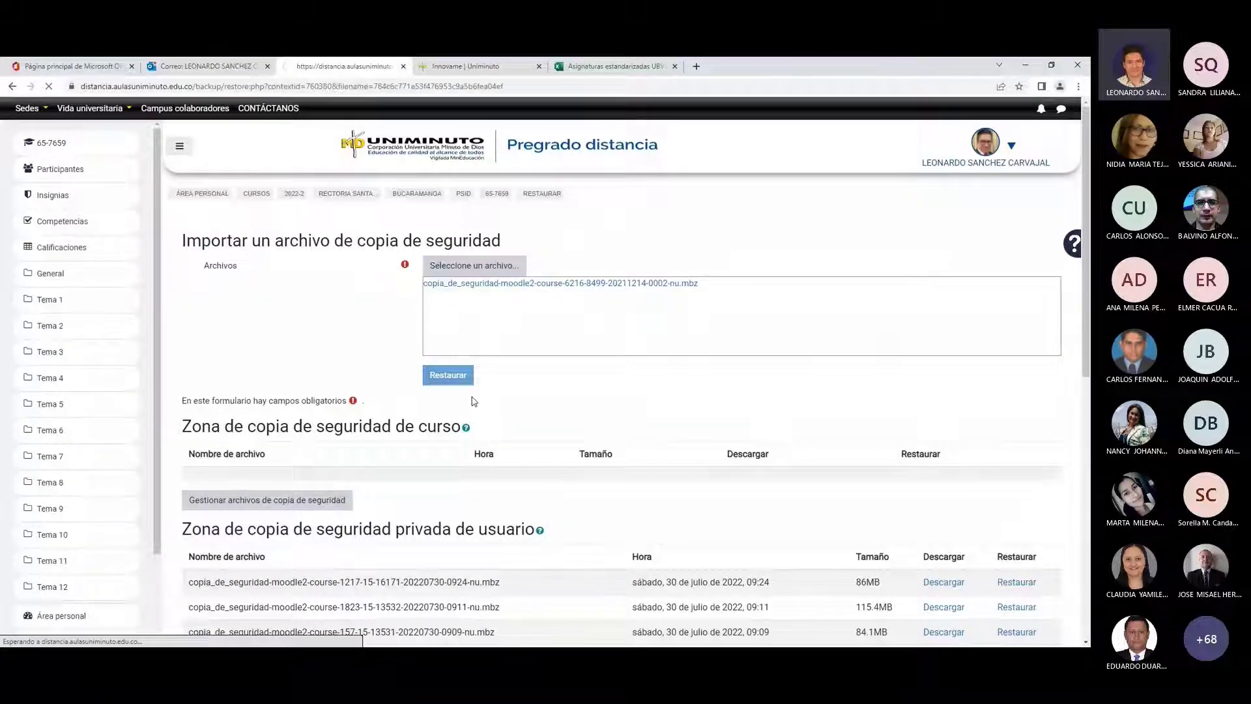
- Review the course 8499 backup's details and sections, and accept them to continue the restore
scroll(535, 486, down, 20)
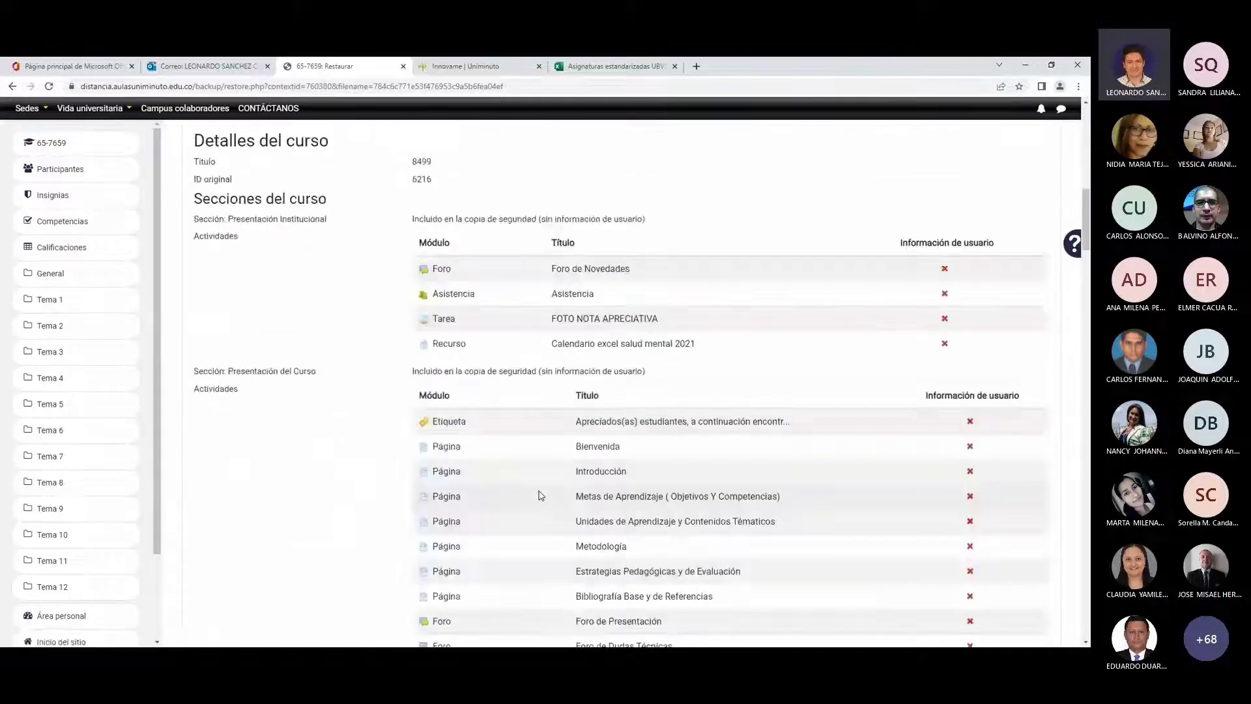
scroll(573, 531, down, 15)
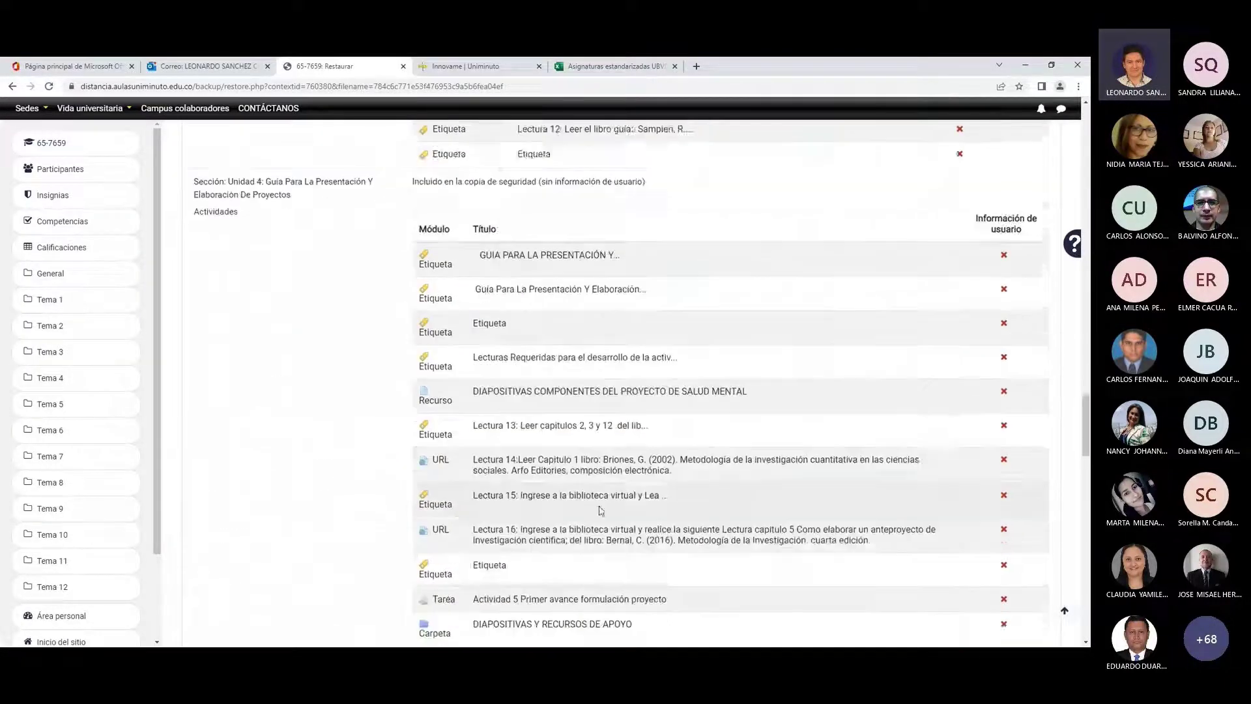
click(621, 534)
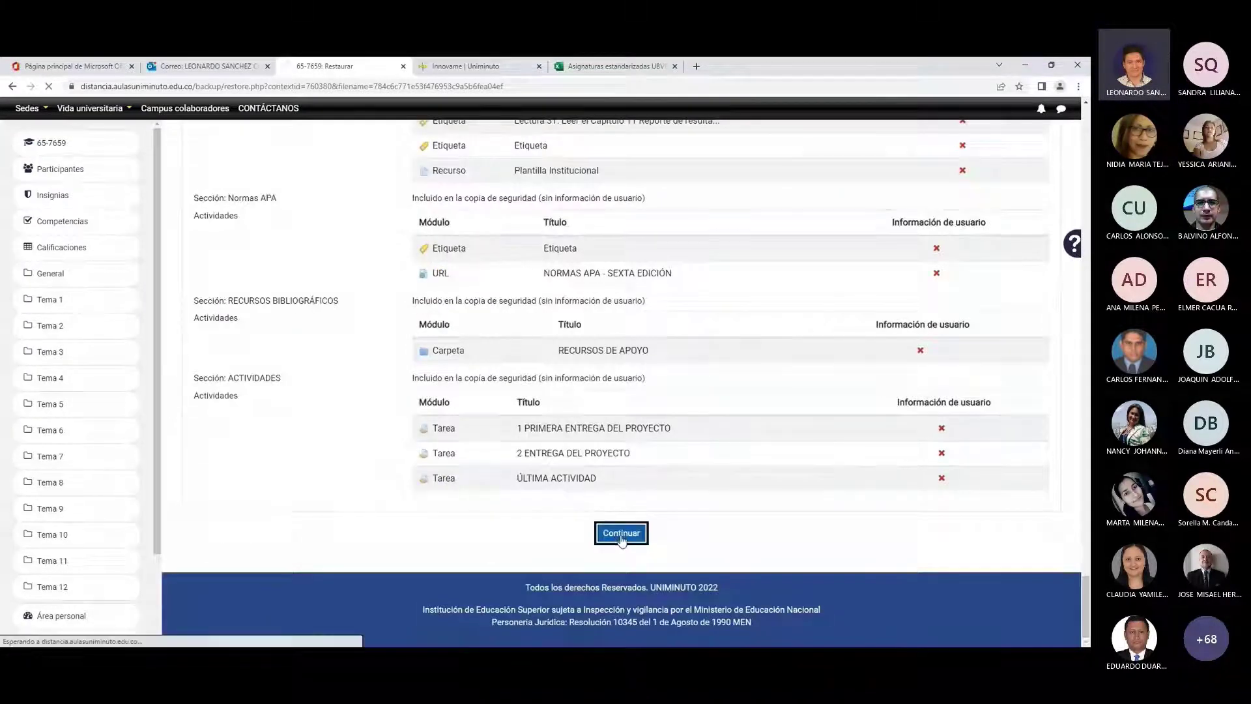
- Choose to merge the backup with this course, 65-7659, and accept the restore settings as they are
click(443, 362)
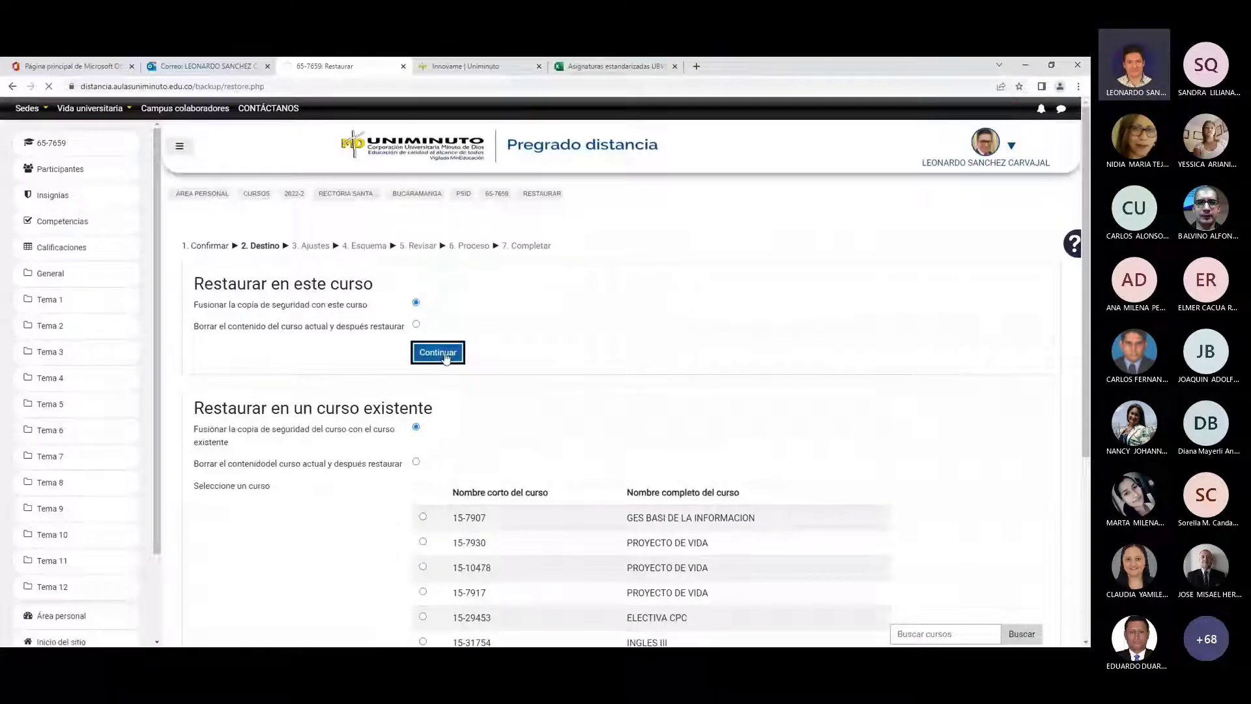
scroll(505, 573, down, 2)
click(498, 531)
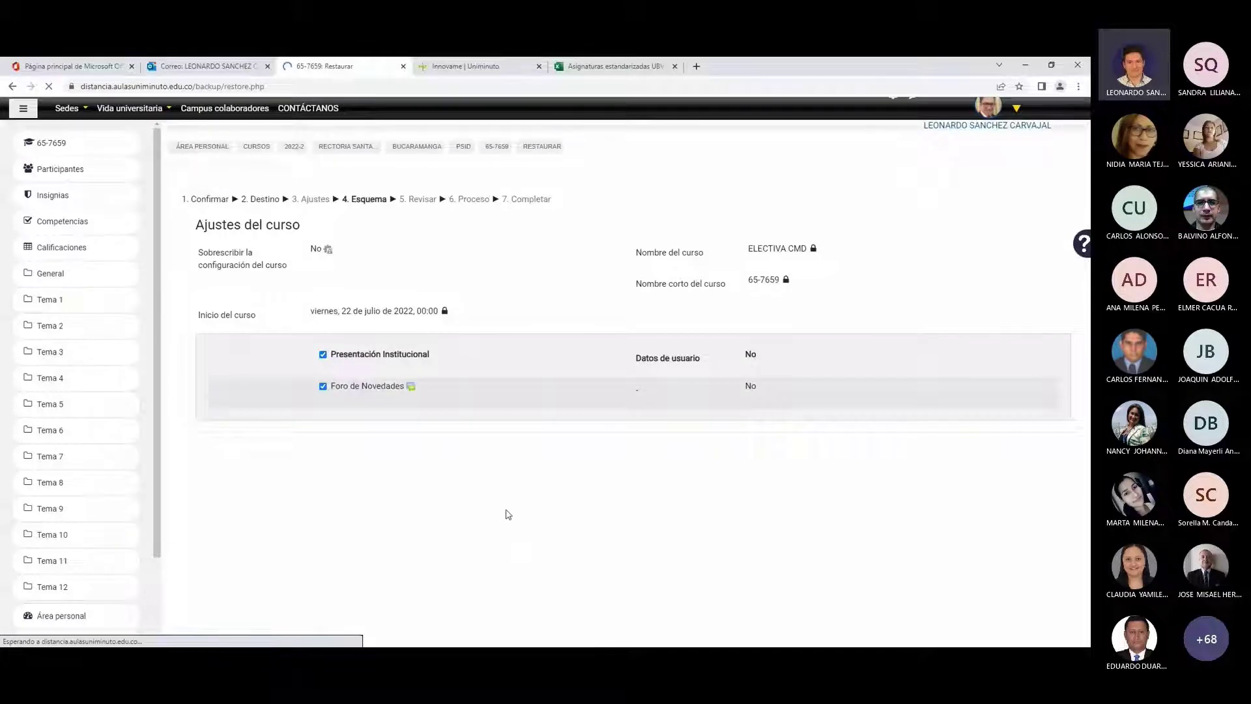
- Check the course schema, keep all sections and activities included, and proceed to the restore review
scroll(505, 518, down, 15)
scroll(552, 522, down, 5)
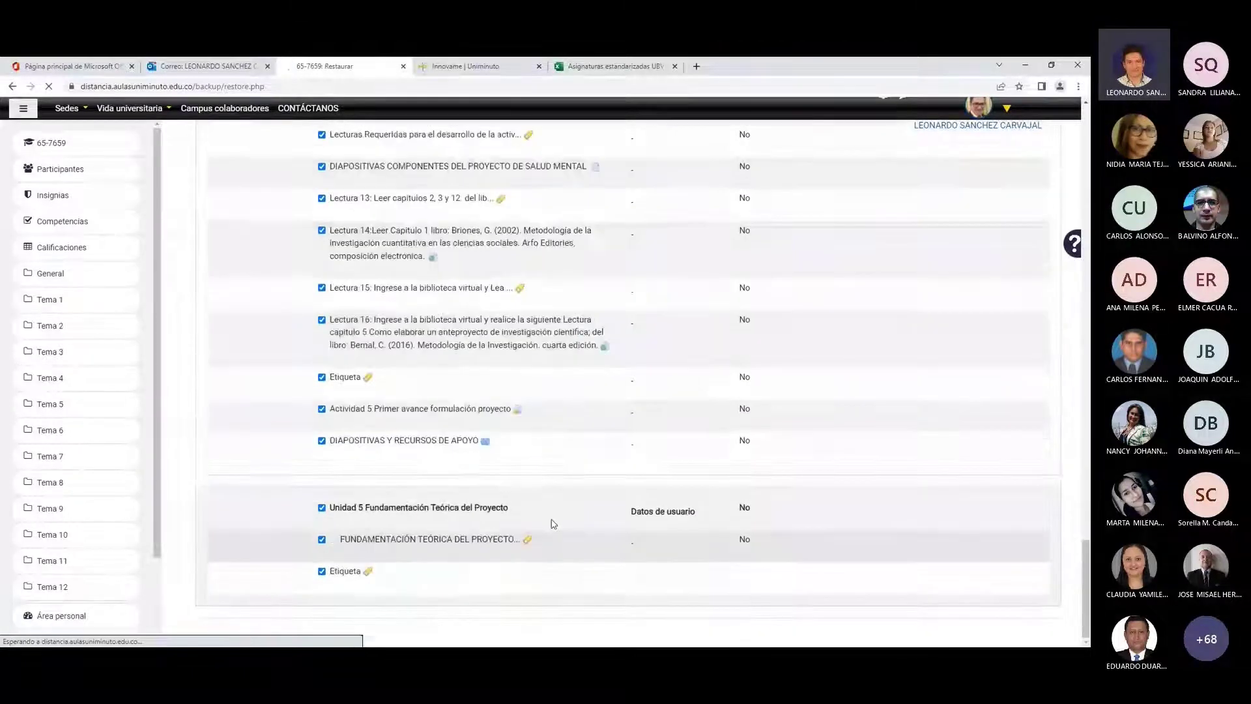
scroll(558, 547, down, 5)
scroll(579, 559, down, 10)
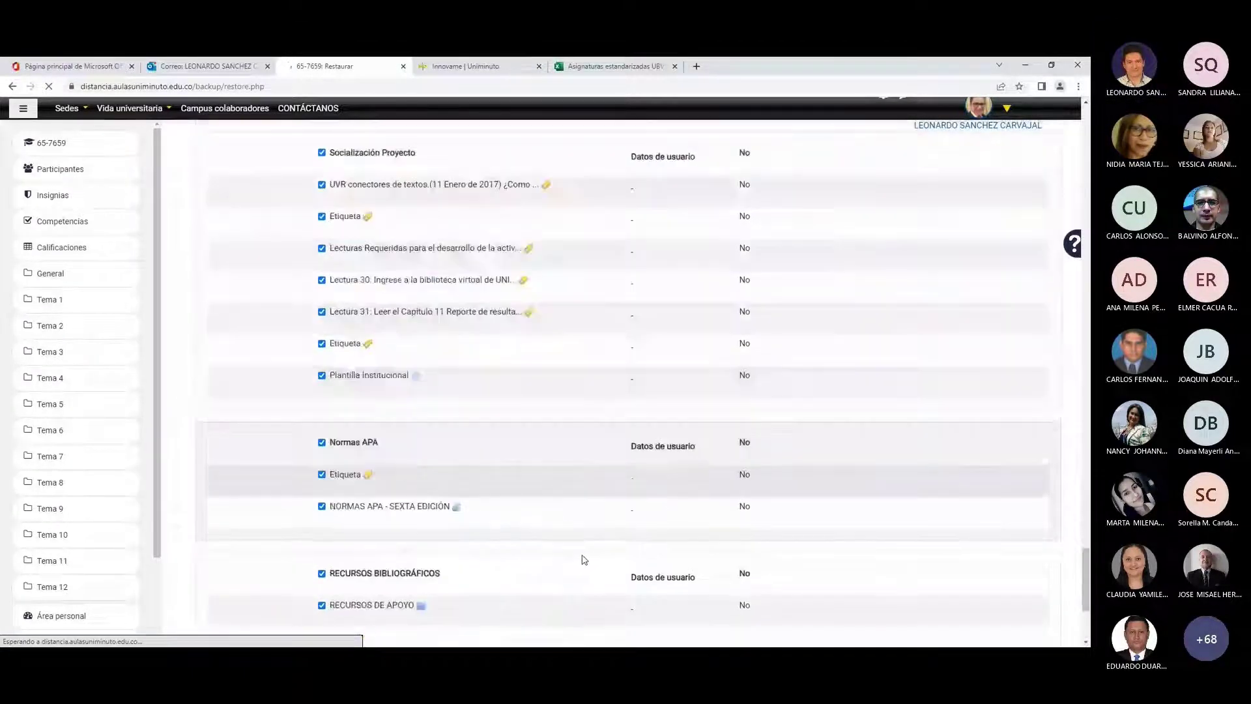
click(551, 605)
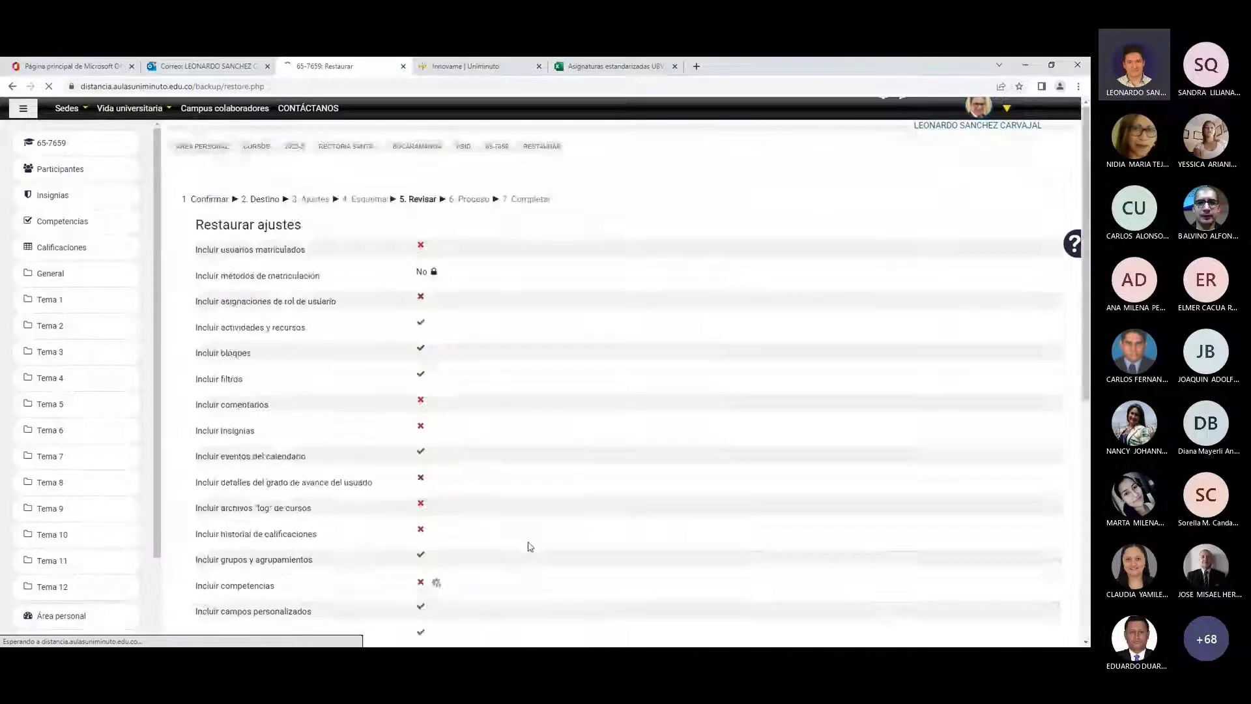
- Go through the restore review to the ACTIVIDADES section and run the restoration into ELECTIVA CMD
scroll(530, 515, down, 15)
scroll(549, 513, down, 1)
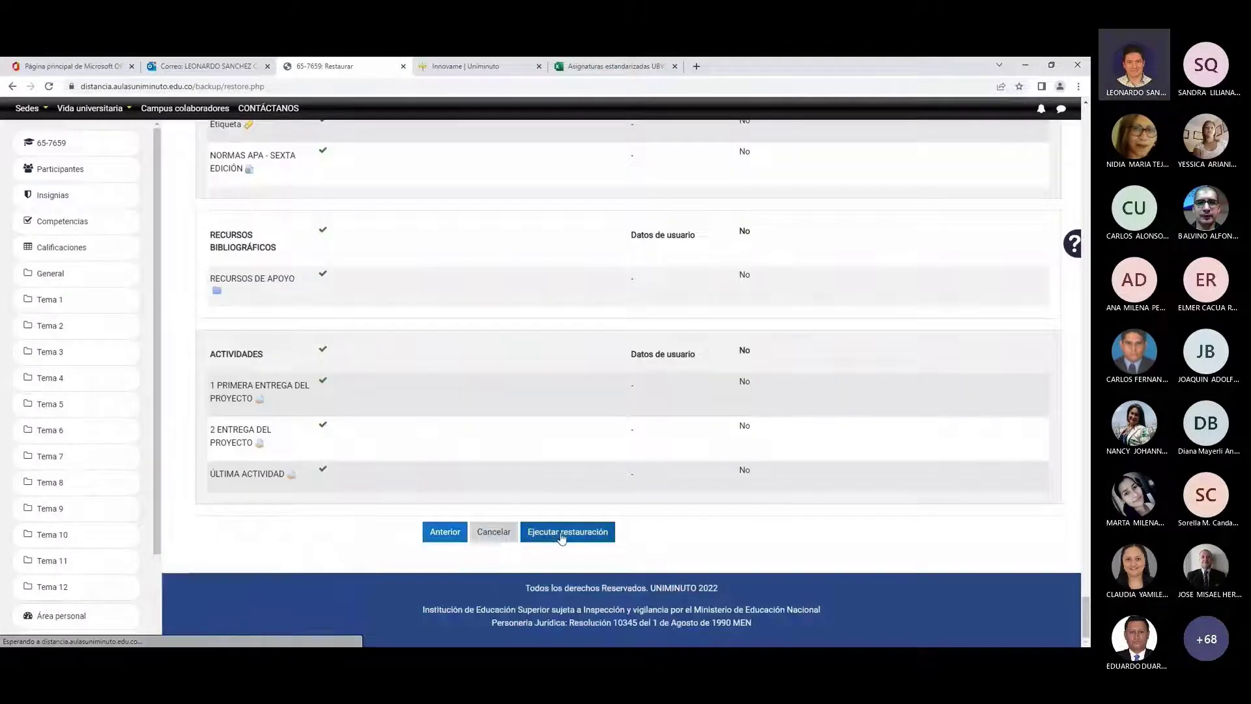
click(560, 531)
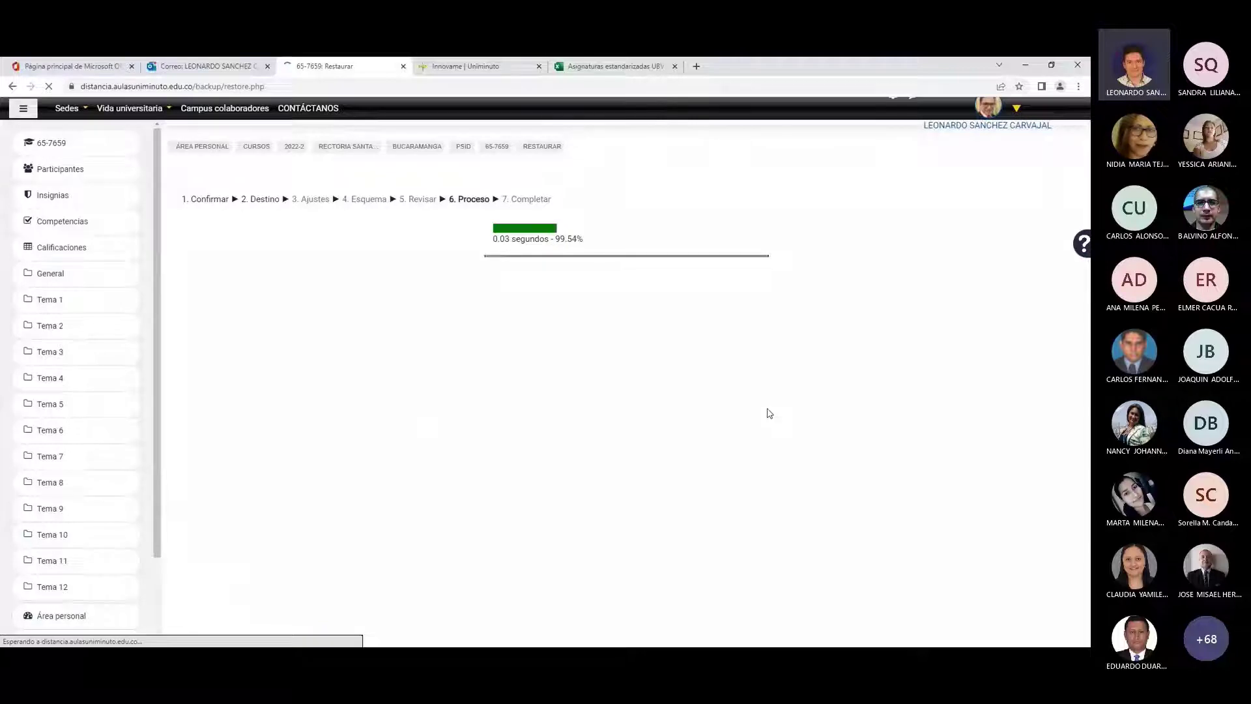
- Continue to the restored ELECTIVA CMD course and look over its tabs and the contents of Presentación Institucional
click(642, 319)
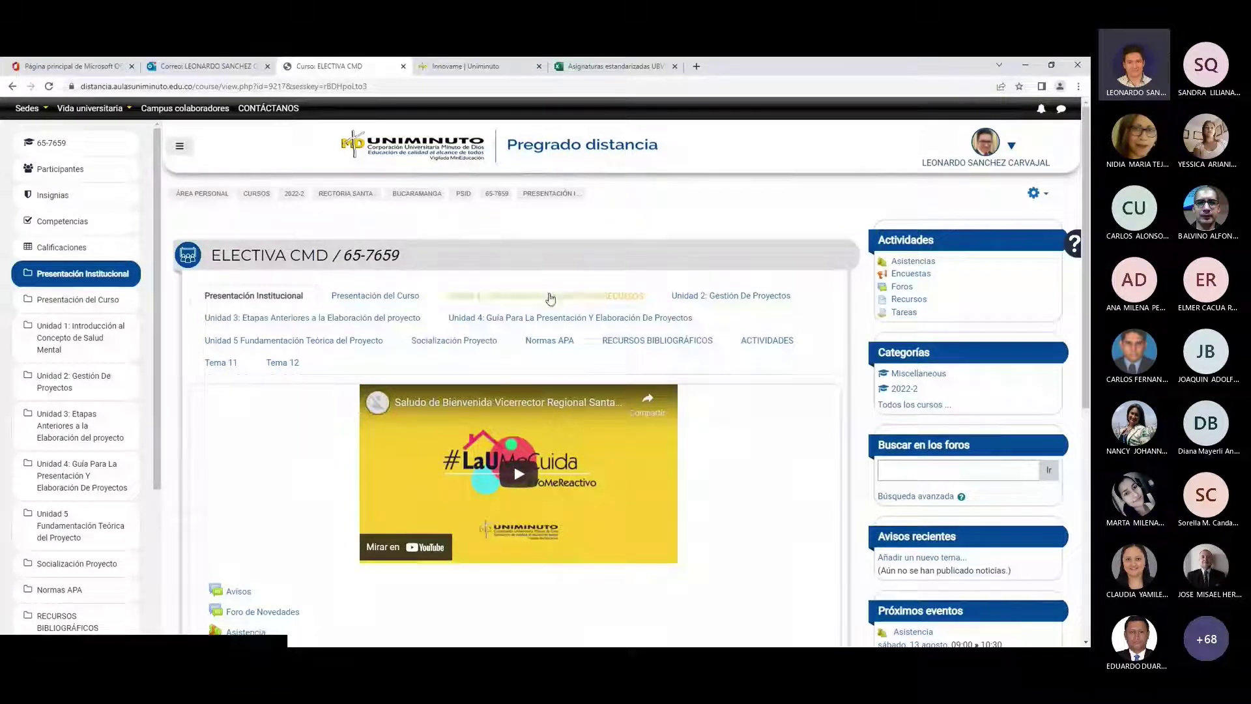
scroll(251, 507, down, 2)
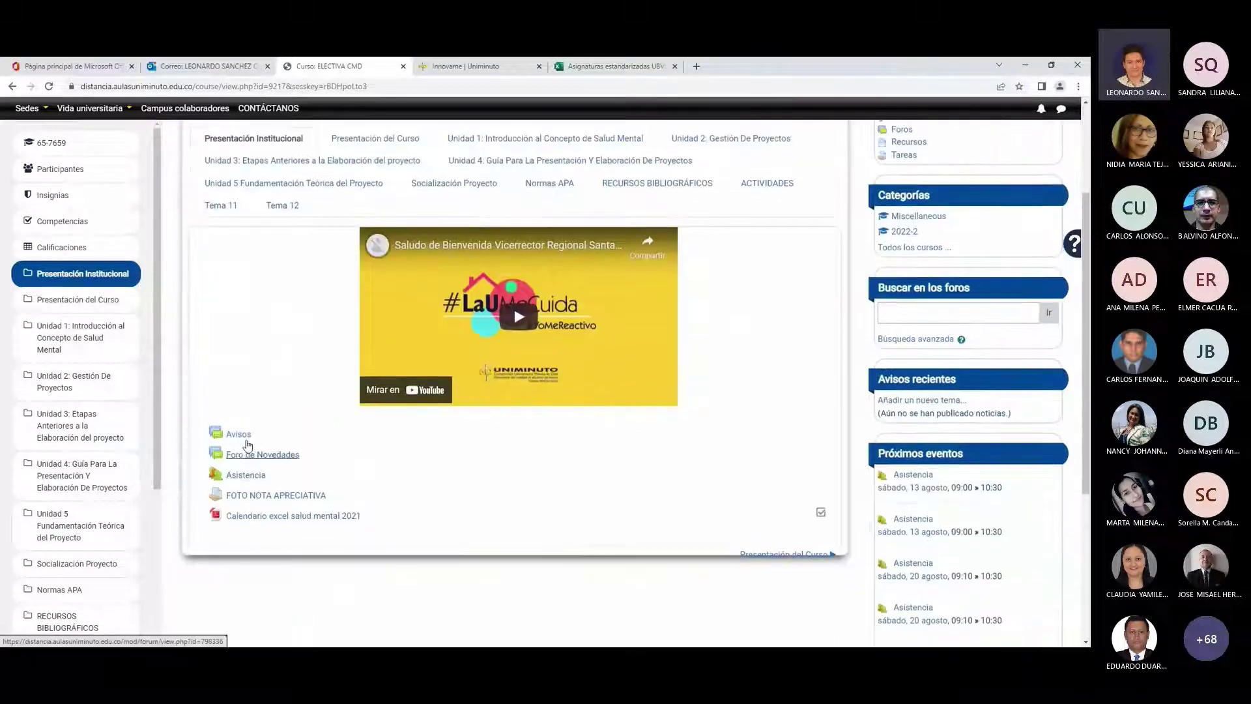
scroll(252, 495, up, 1)
scroll(241, 450, down, 1)
scroll(250, 442, up, 1)
scroll(250, 442, up, 1)
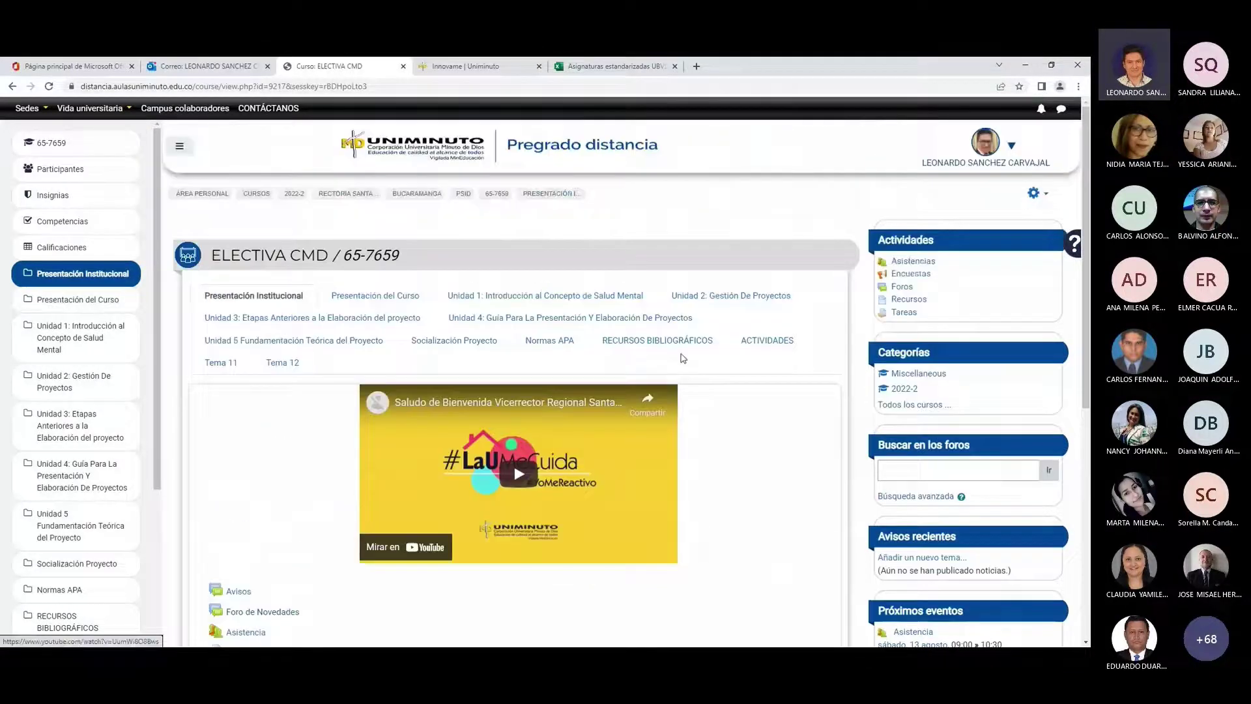
- Activate editing in ELECTIVA CMD and delete the empty Tema 12 section
click(1037, 193)
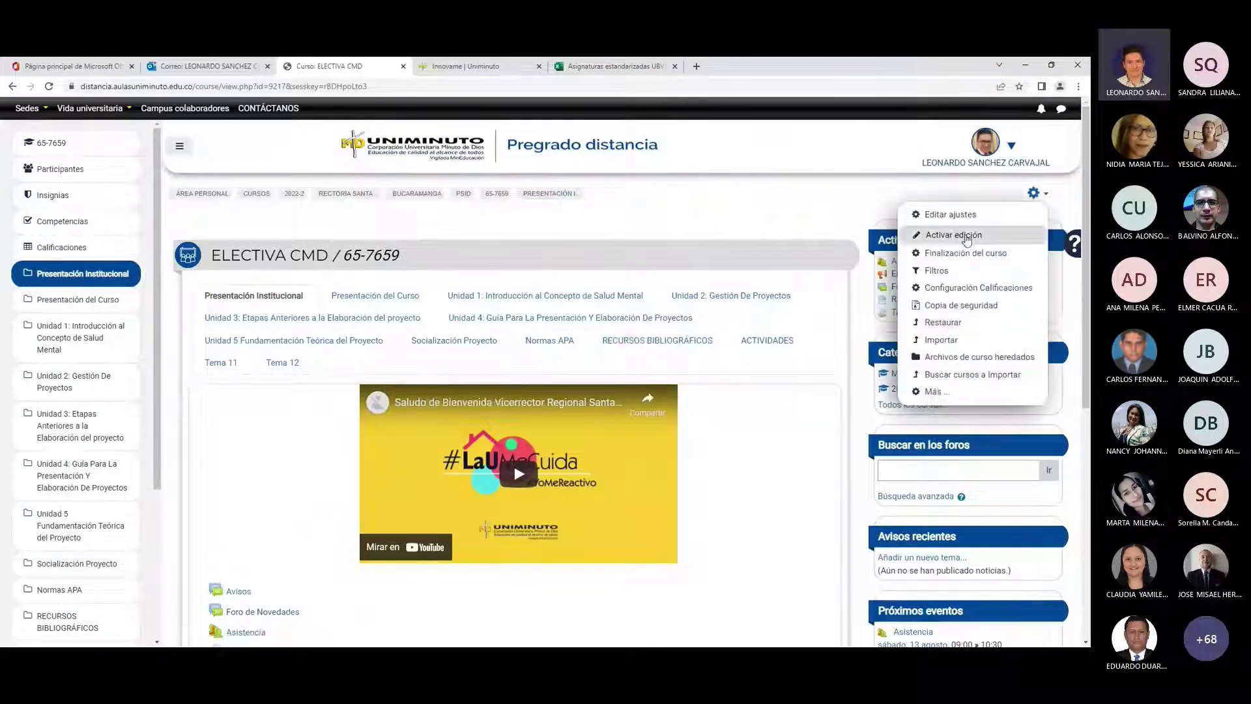
click(967, 238)
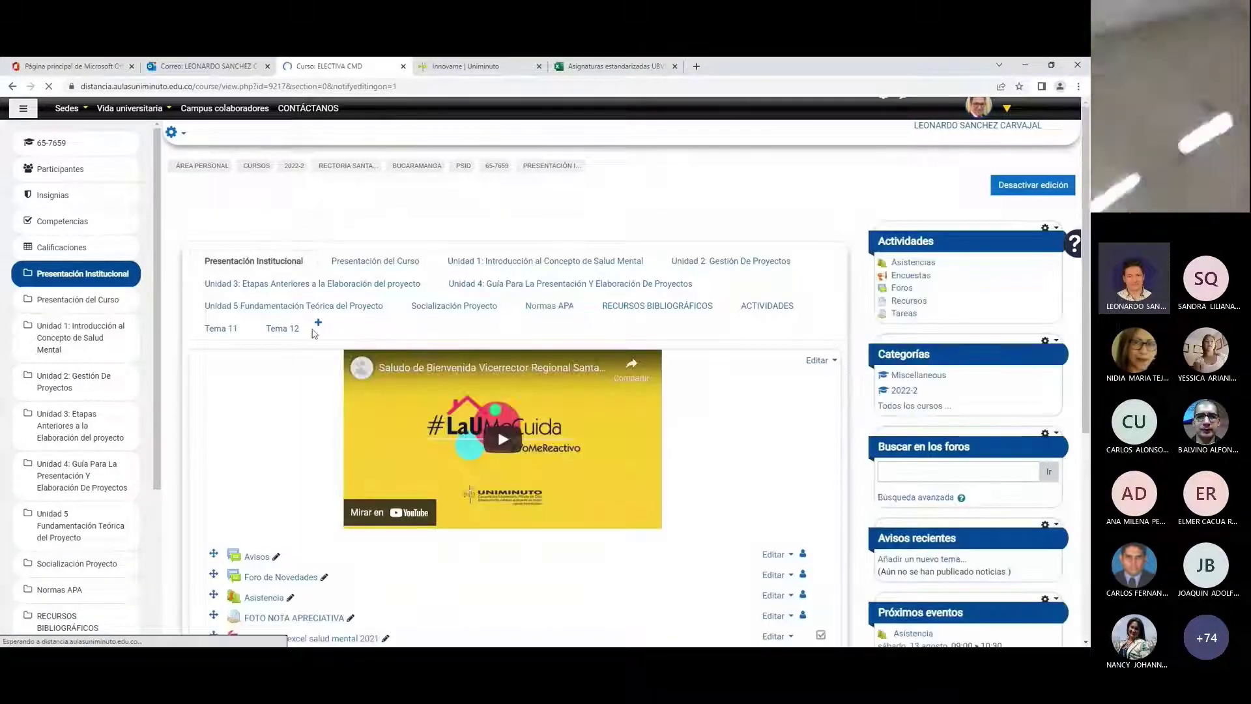
click(280, 327)
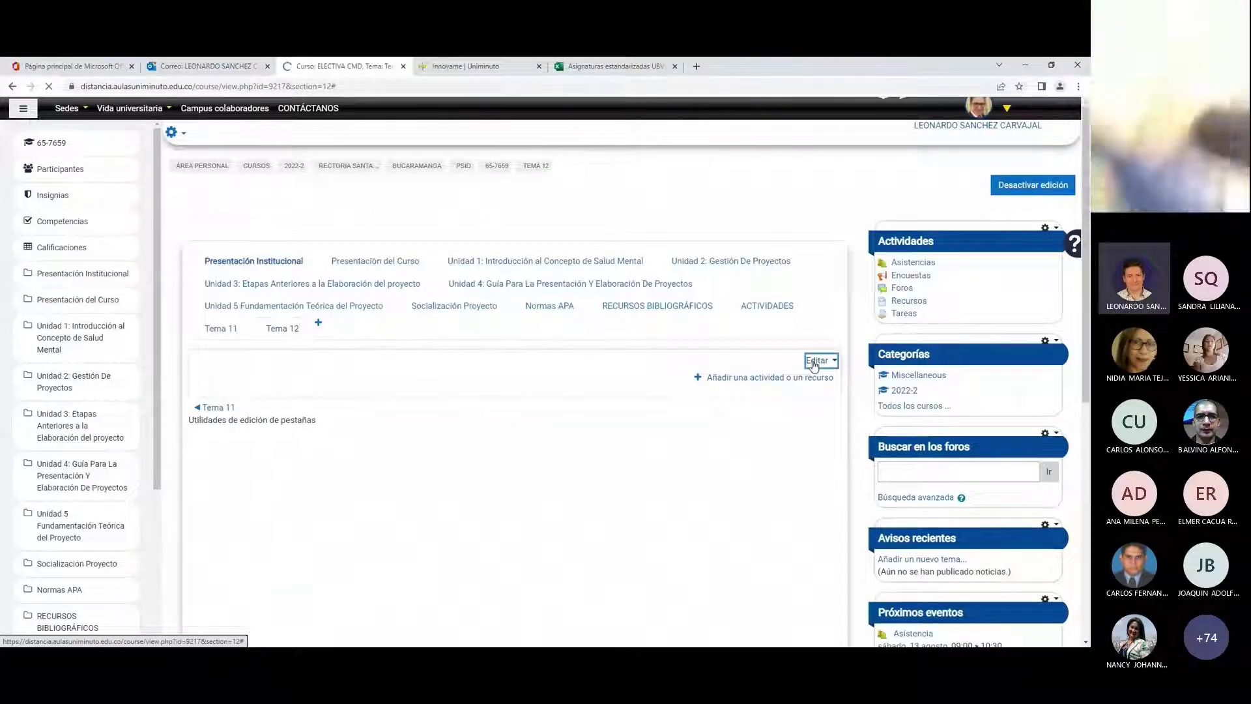
click(817, 396)
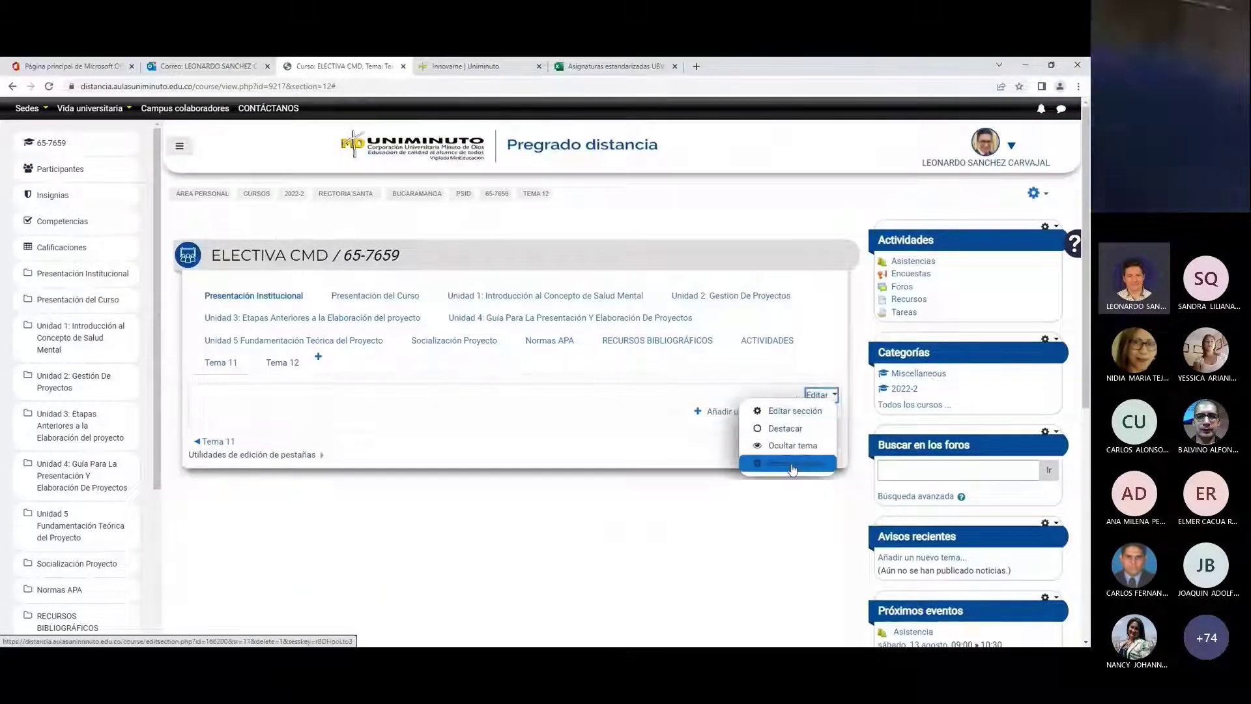
click(793, 466)
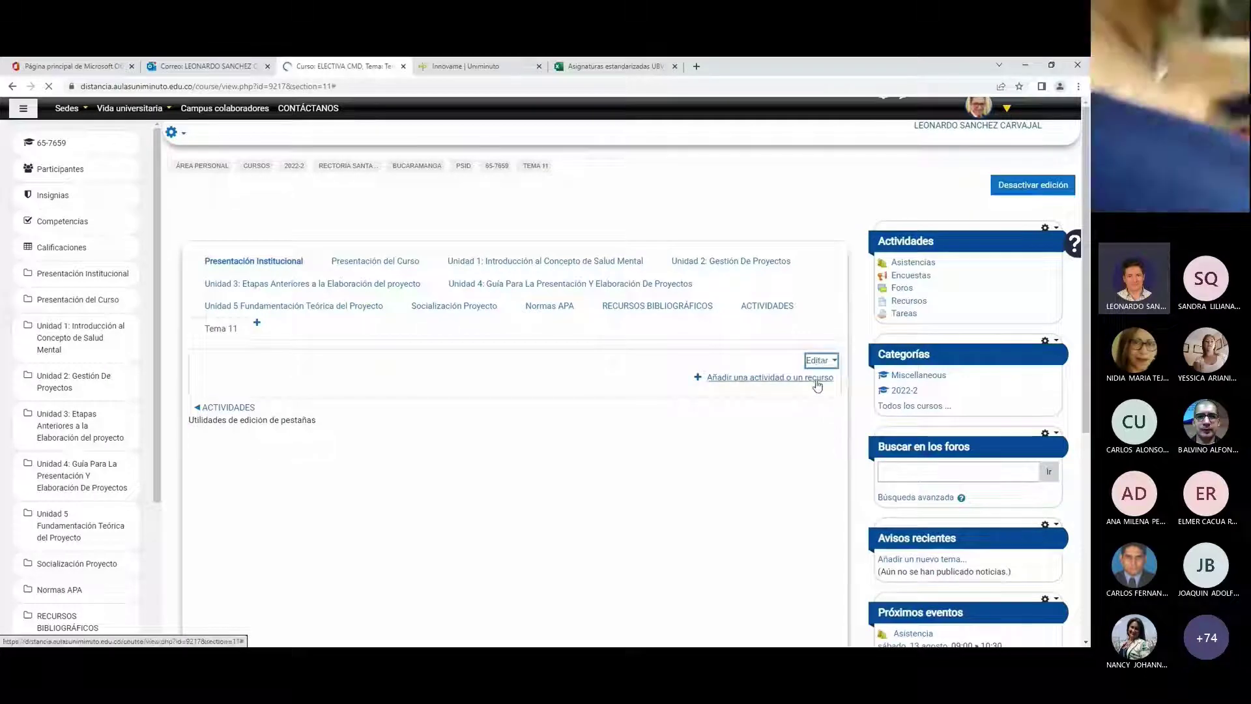
- Delete the empty Tema 11 section
click(819, 395)
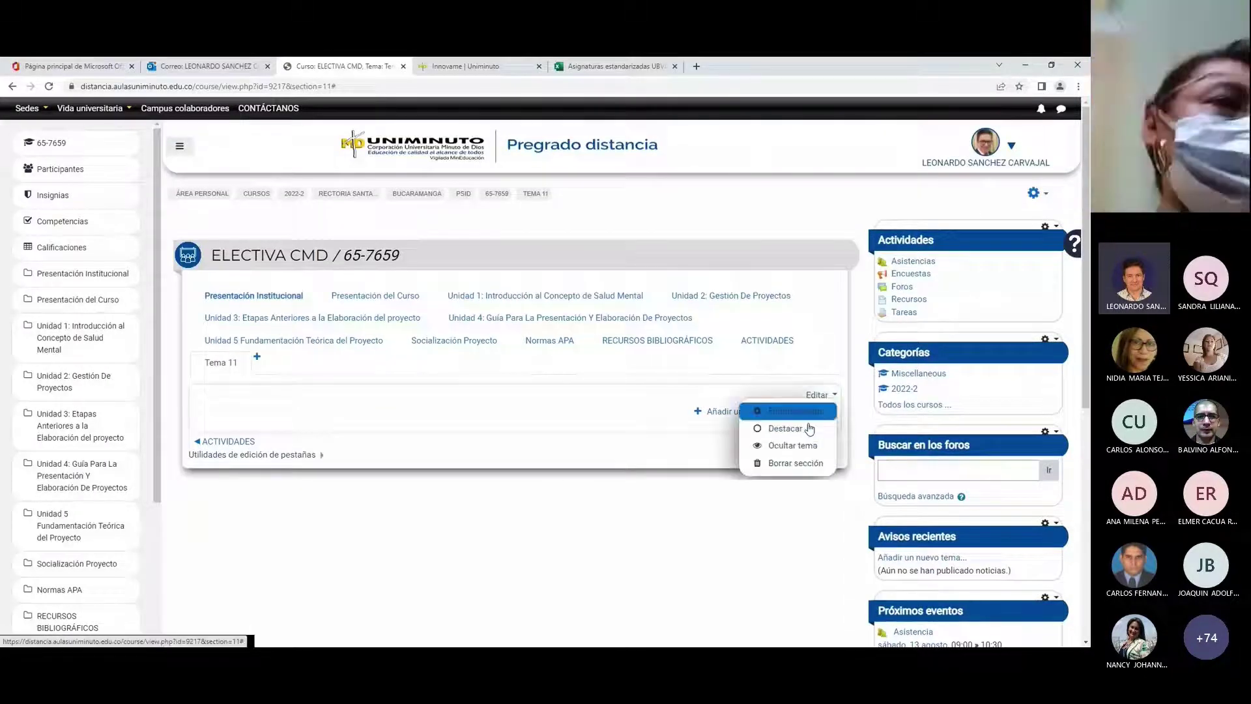
click(792, 430)
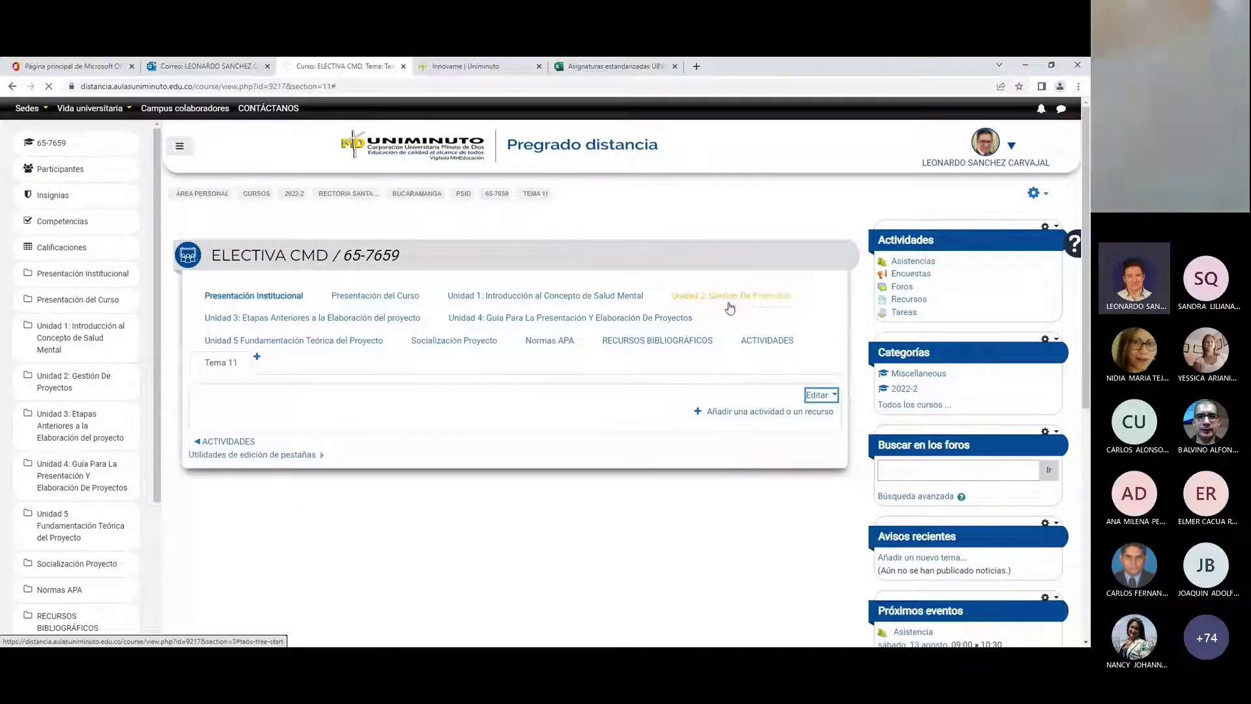